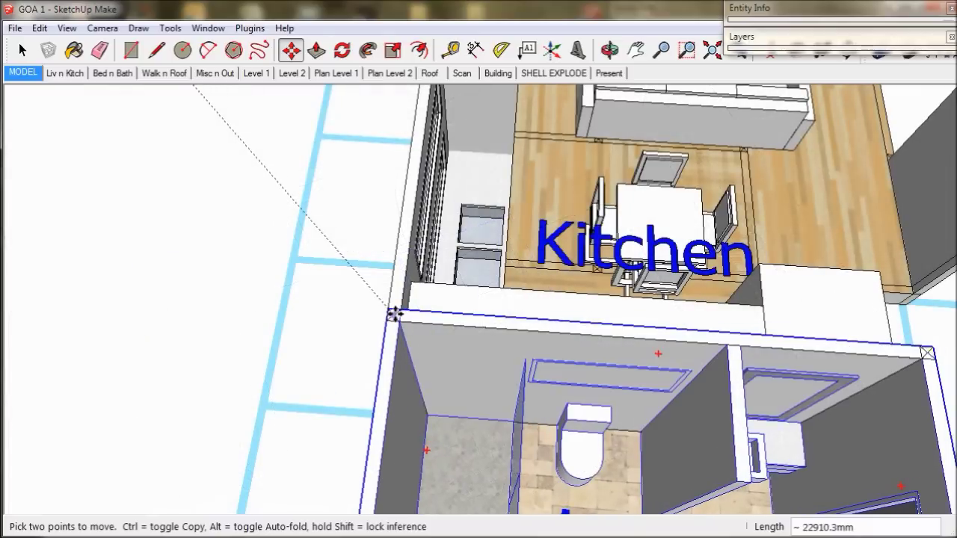
# - Select the bedroom module's window wall and move it outward along the room's long edge to extend the bedroom
pyautogui.scroll(-3, 470, 306)
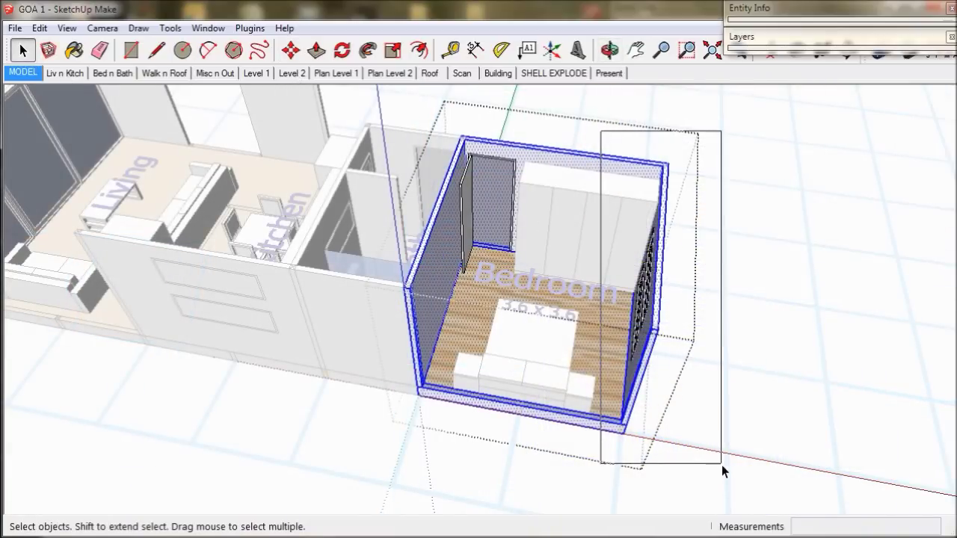
pyautogui.moveTo(722, 465); pyautogui.dragTo(722, 465)
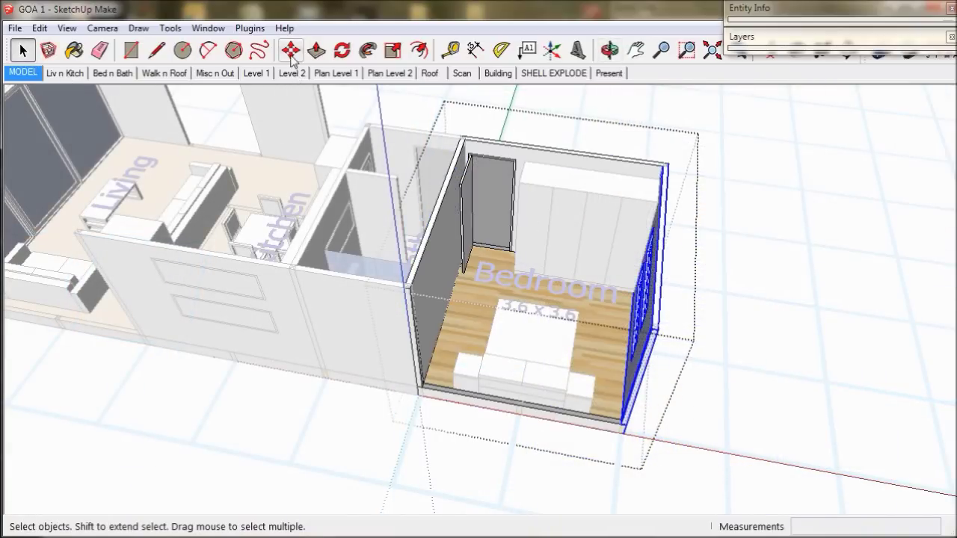
pyautogui.click(291, 51)
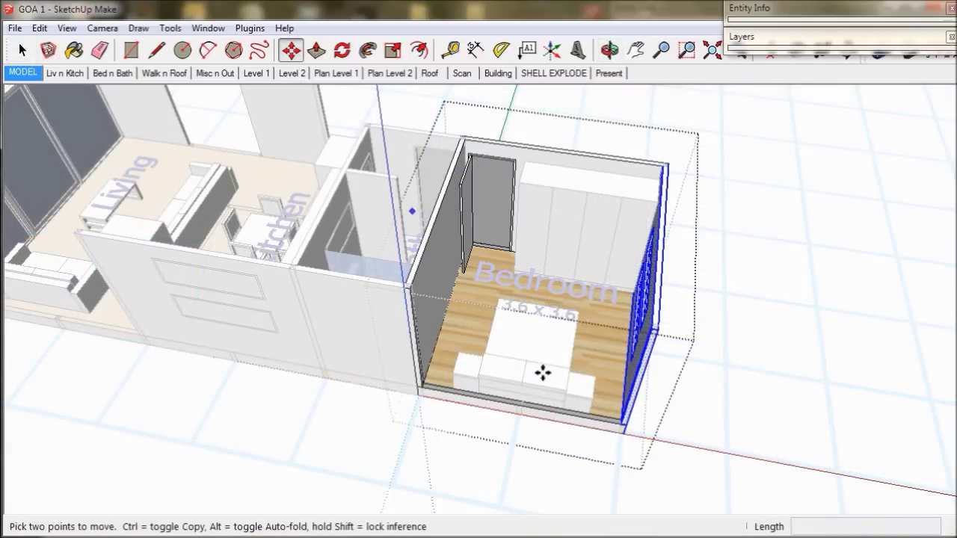
pyautogui.click(622, 436)
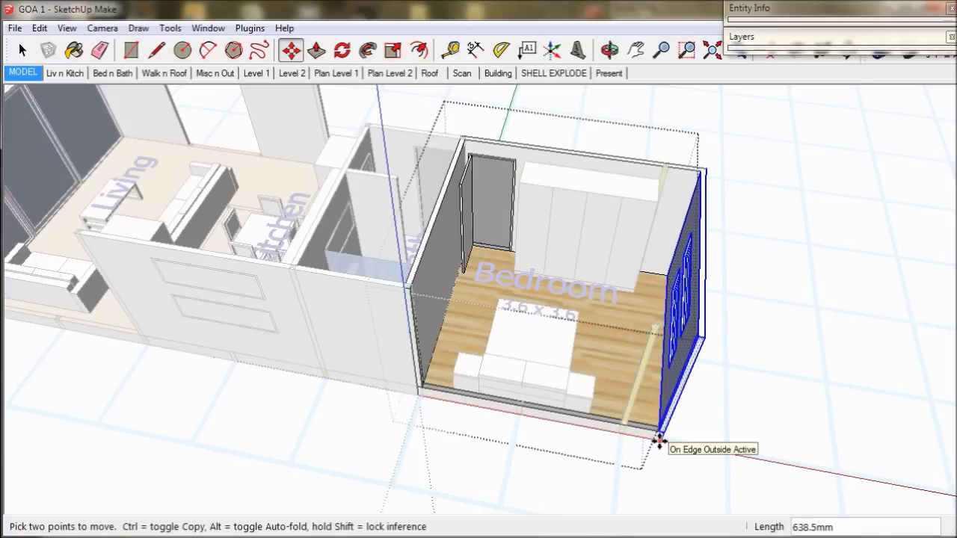
# - Rotate the passage module 90° about its corner guidepost to line it up with the adjoining wall
pyautogui.scroll(5, 658, 441)
pyautogui.press('q')
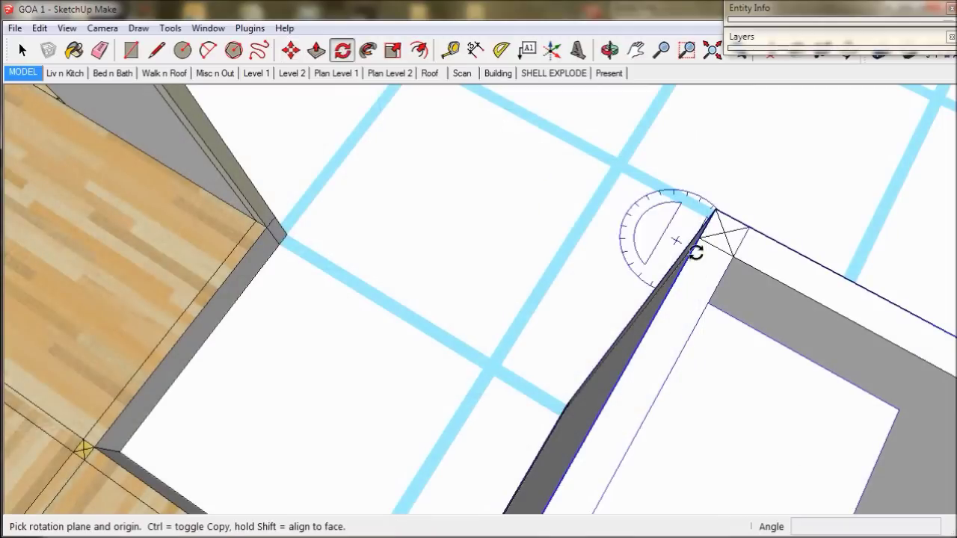
pyautogui.click(724, 233)
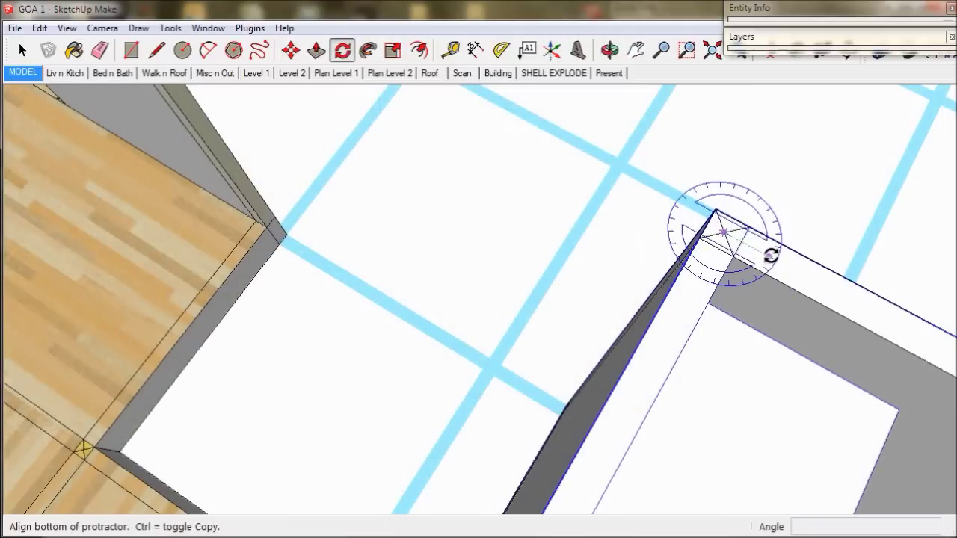
pyautogui.click(770, 258)
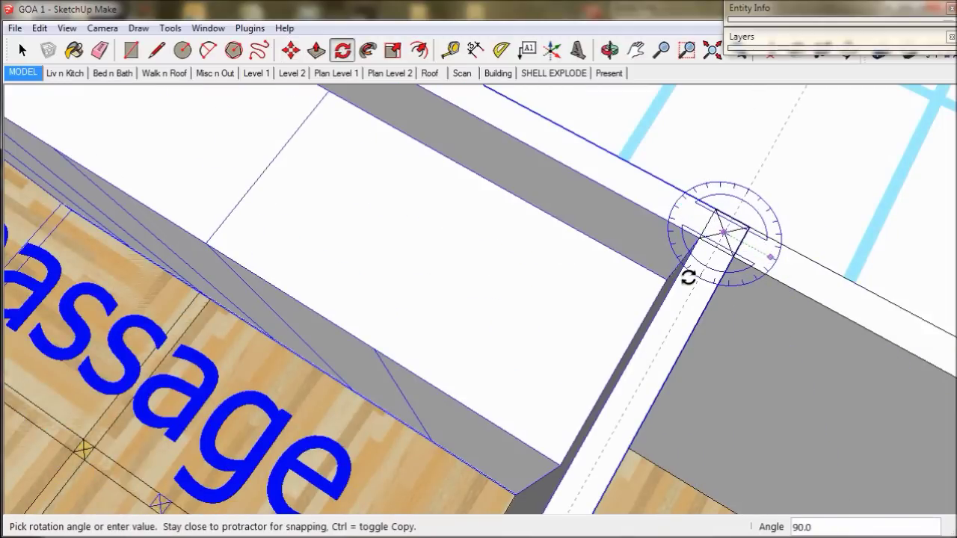
pyautogui.scroll(-2, 687, 276)
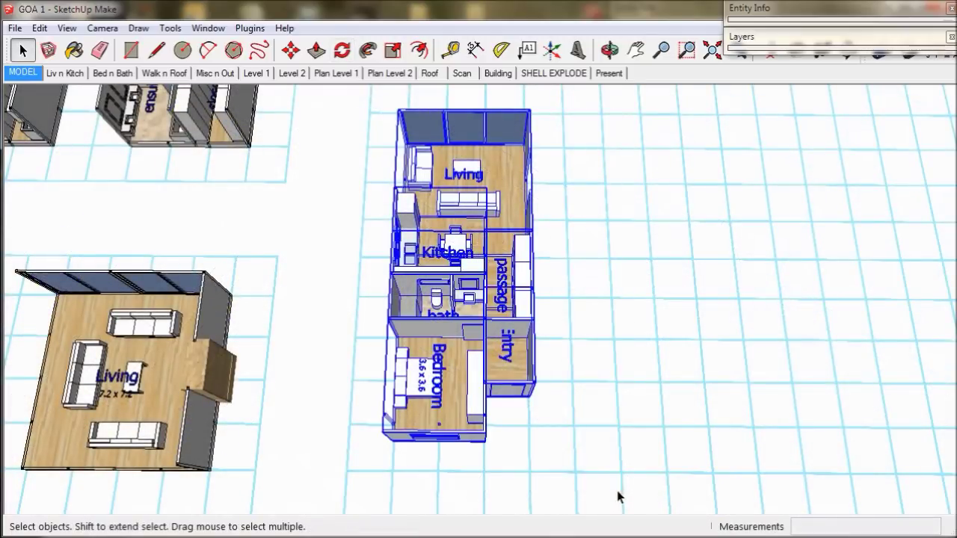
# - Group all modules of the assembled floor plan and assign the group to the level 2 layer
pyautogui.rightClick(493, 385)
pyautogui.moveTo(524, 320)
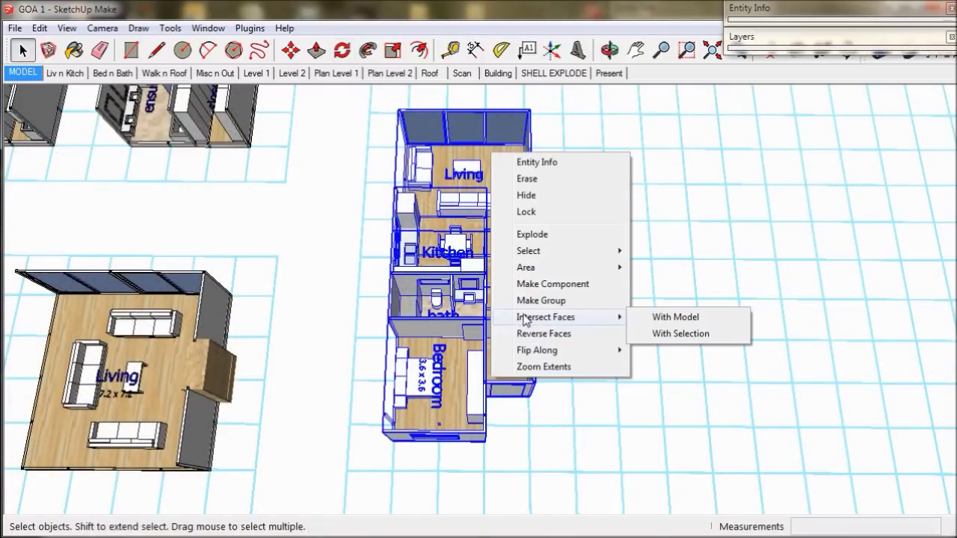
pyautogui.click(530, 300)
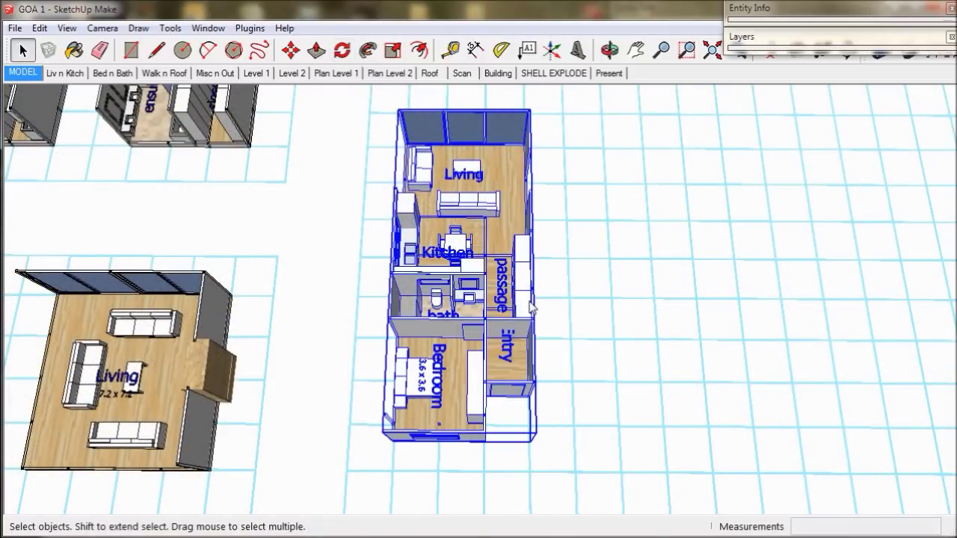
pyautogui.click(778, 9)
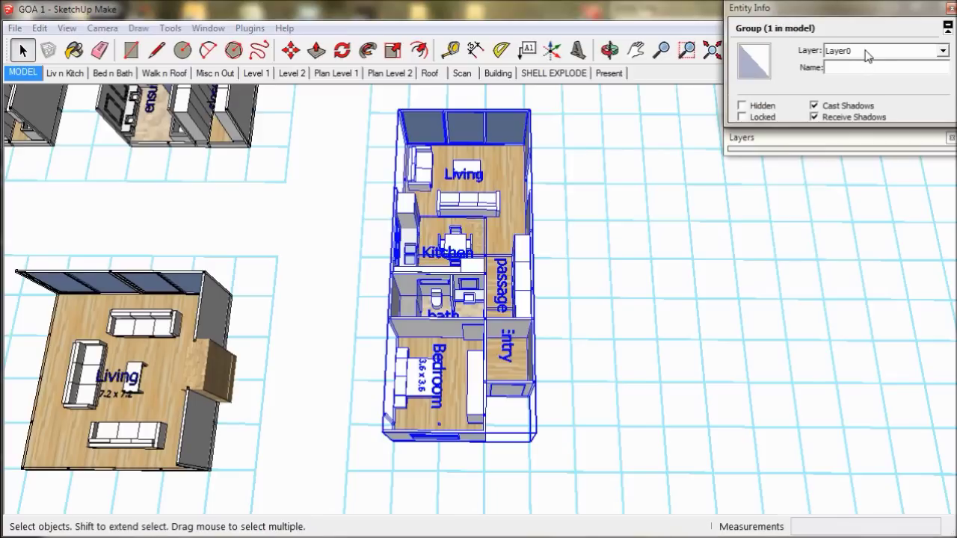
pyautogui.click(943, 51)
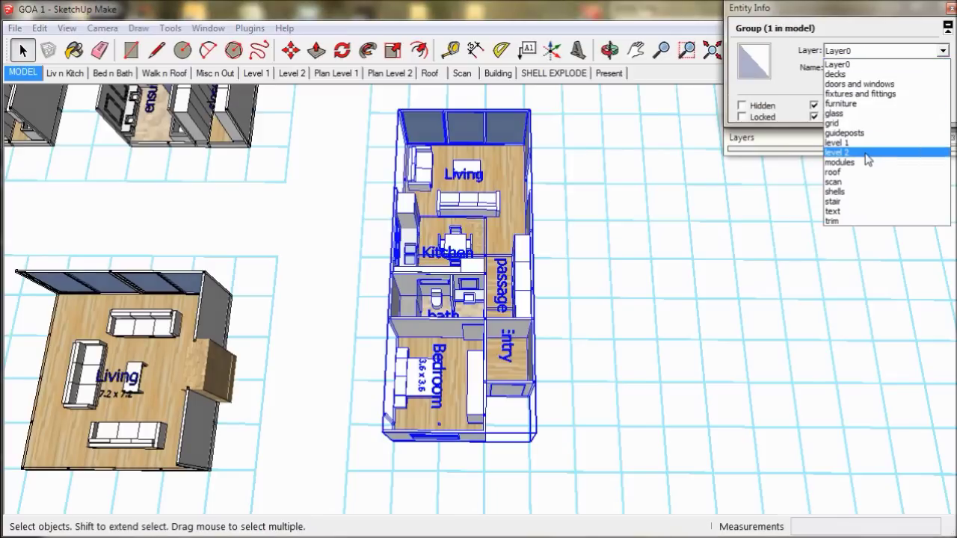
pyautogui.click(866, 154)
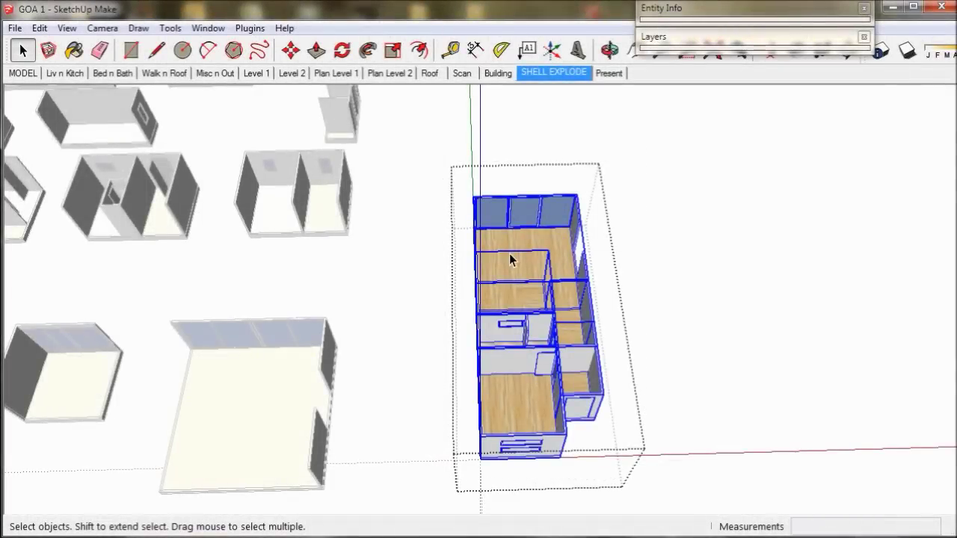
# - Explode the selected building shells and push/pull the short living room wall's end face to close the gap in the side wall
pyautogui.rightClick(511, 260)
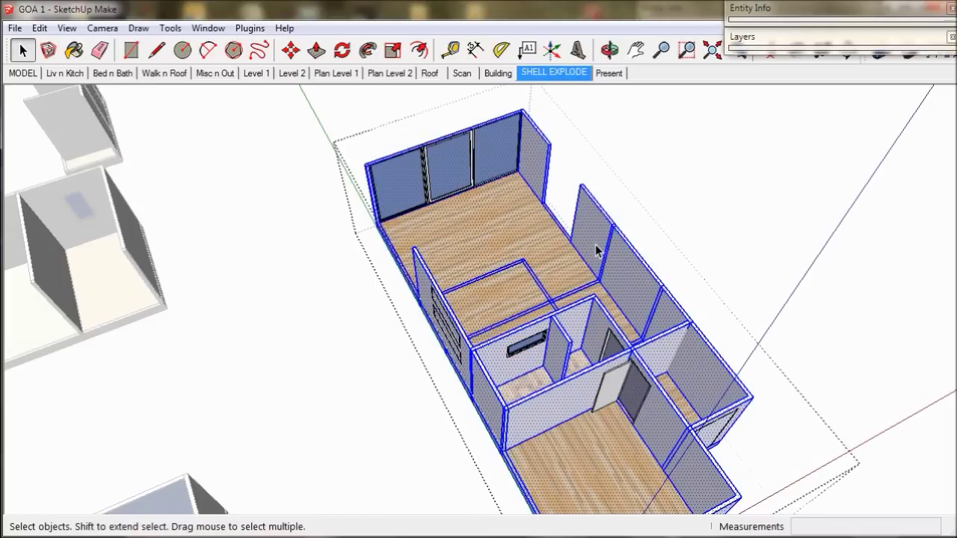
pyautogui.moveTo(564, 243); pyautogui.dragTo(560, 282, button='middle')
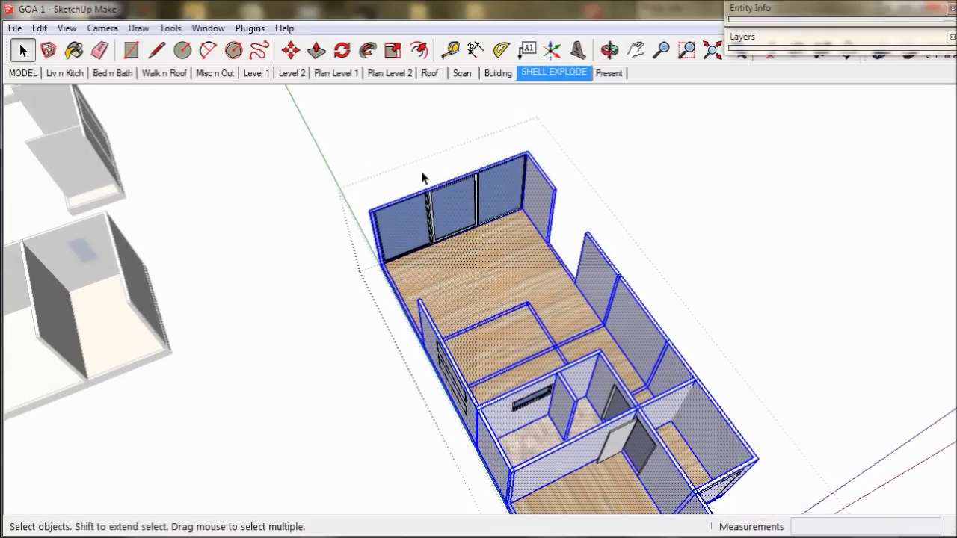
pyautogui.click(317, 51)
pyautogui.scroll(2, 517, 194)
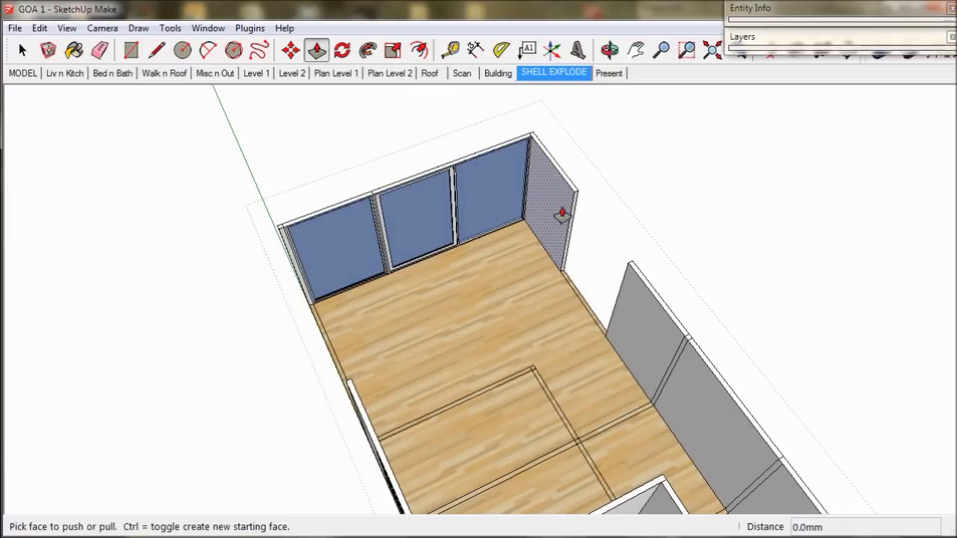
pyautogui.click(574, 213)
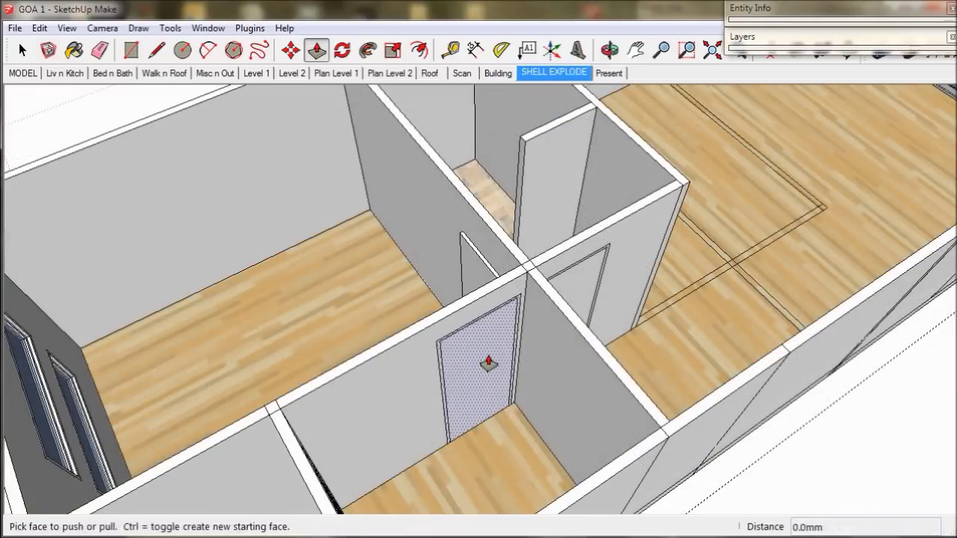
# - Cut the door openings through the entry walls with Push/Pull and erase the two vertical seam lines on the living room wall
pyautogui.click(489, 363)
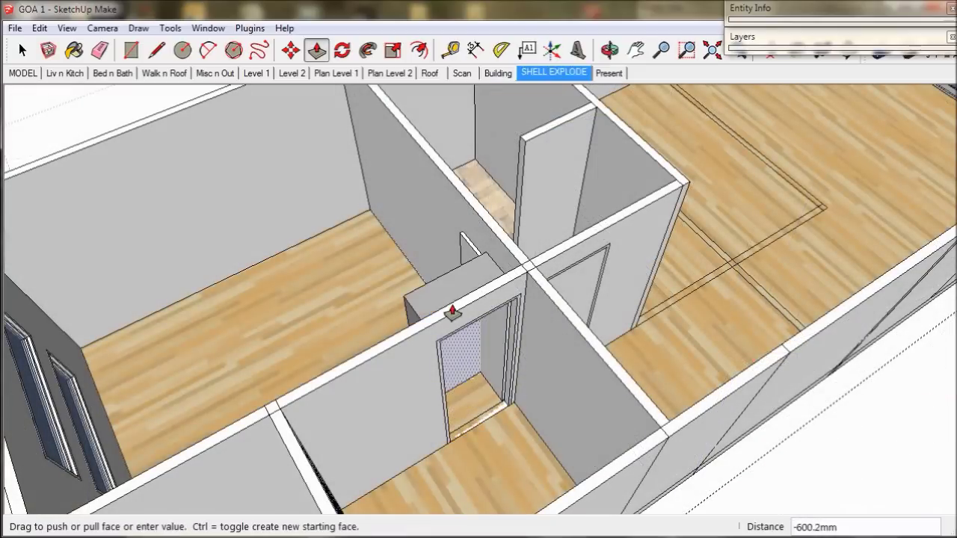
pyautogui.click(402, 338)
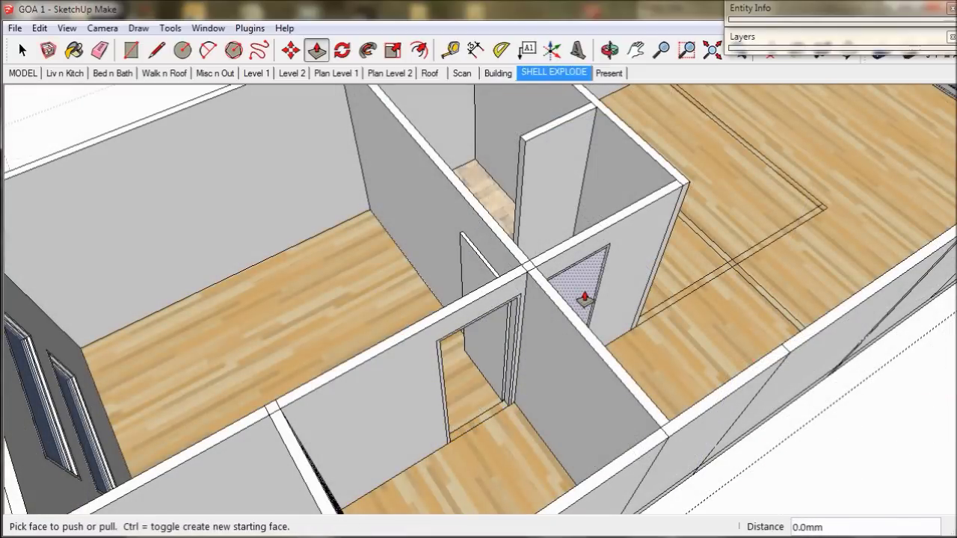
pyautogui.moveTo(560, 427); pyautogui.dragTo(722, 344, button='middle')
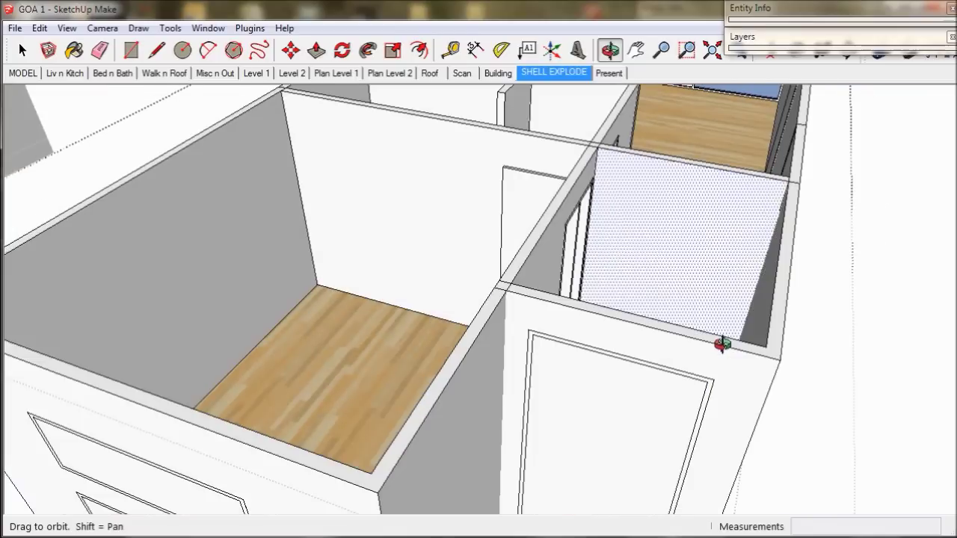
pyautogui.click(651, 433)
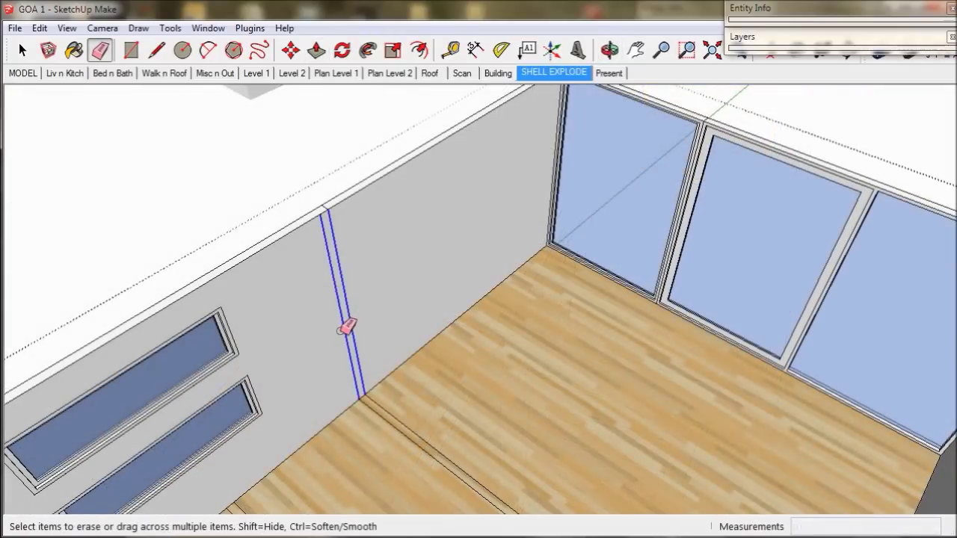
pyautogui.click(346, 327)
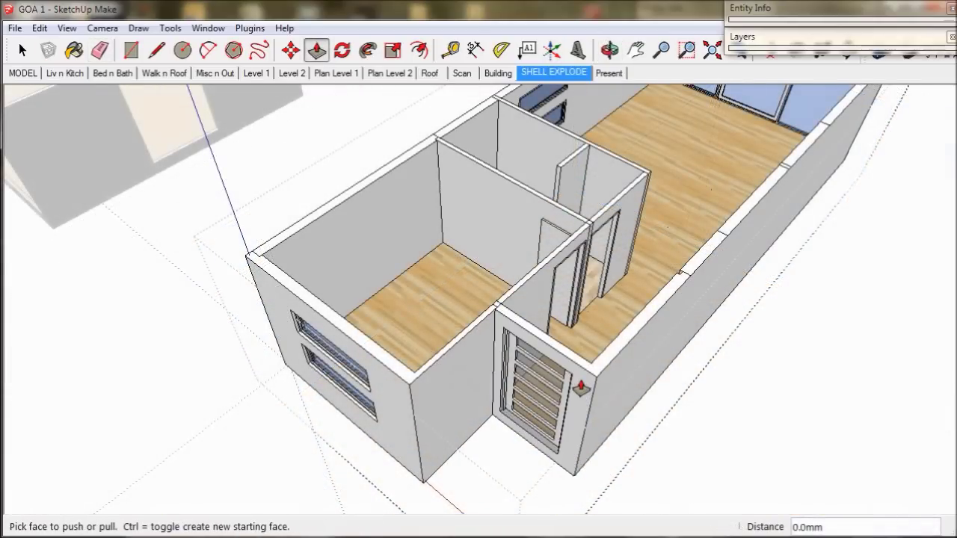
# - Adjust the inner face of the entry's front wall around the louvred door with Push/Pull
pyautogui.moveTo(600, 391); pyautogui.dragTo(316, 397, button='middle')
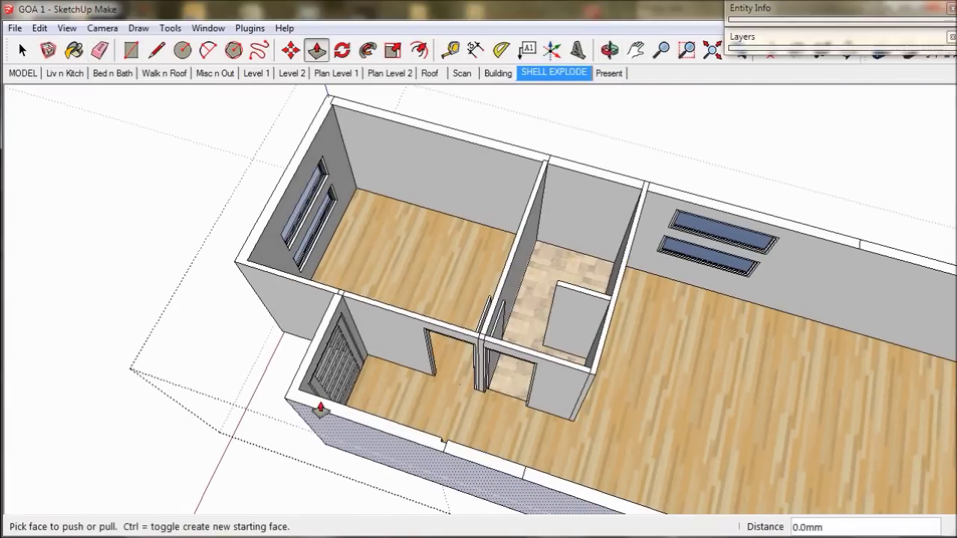
pyautogui.scroll(5, 344, 320)
pyautogui.click(344, 320)
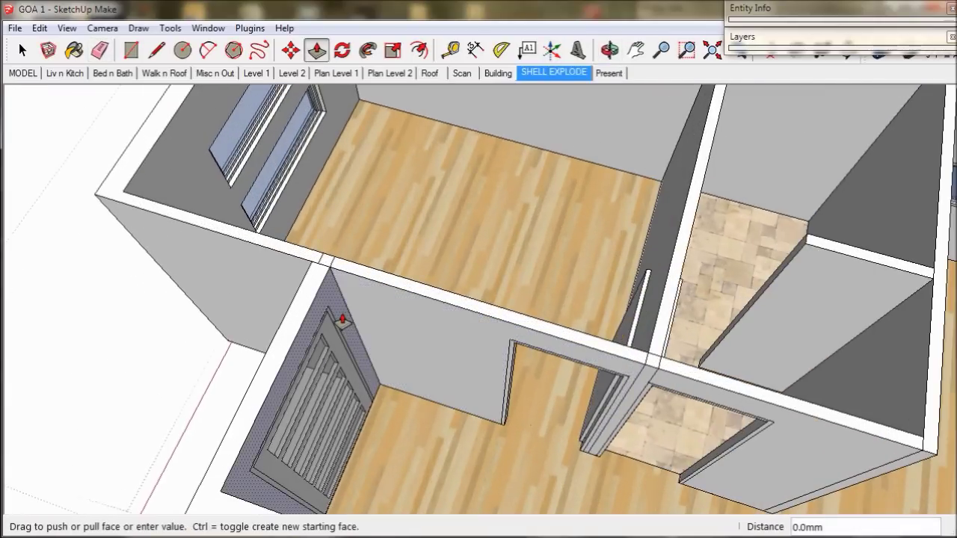
pyautogui.click(338, 317)
pyautogui.moveTo(338, 317); pyautogui.dragTo(395, 391, button='middle')
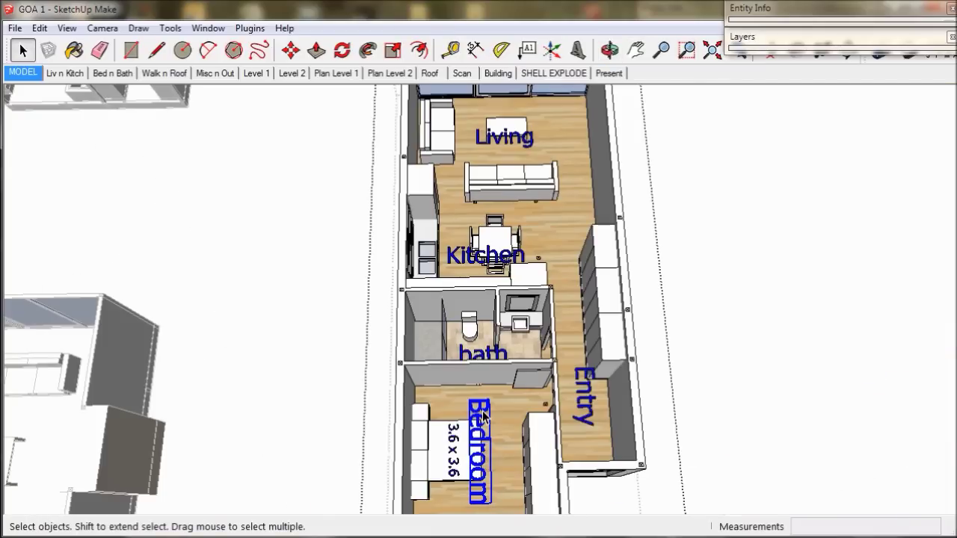
# - Rotate the Bedroom label about its middle and move the desk with its chair against the end of the passage cupboards
pyautogui.click(290, 51)
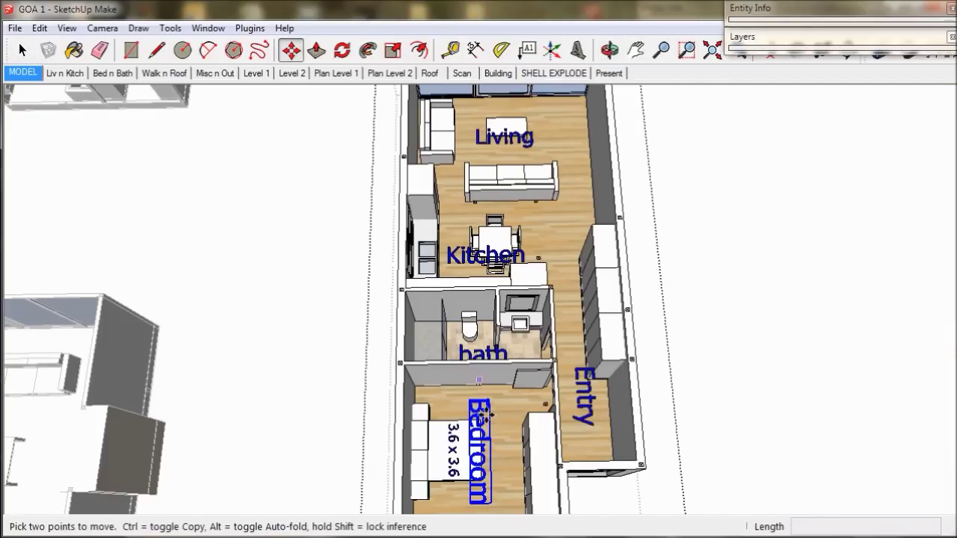
pyautogui.press('q')
pyautogui.click(480, 452)
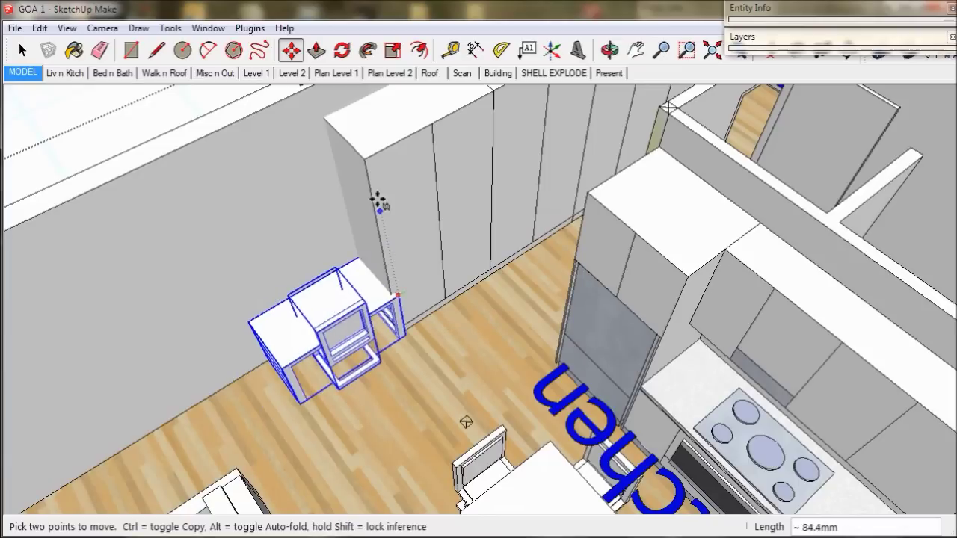
pyautogui.click(366, 161)
pyautogui.press('space')
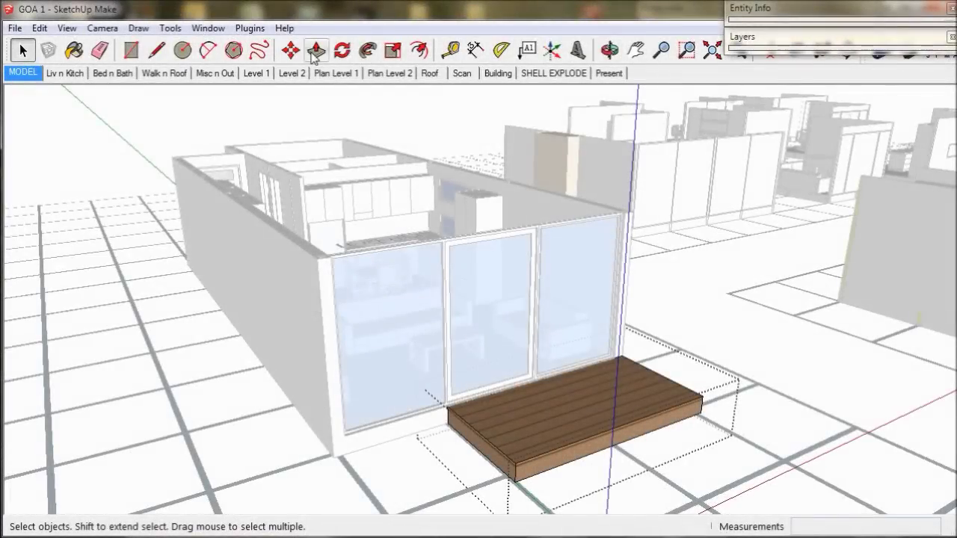
# - Extend the timber deck with Push/Pull so its end meets the outer edge of the glazed living room wall
pyautogui.click(317, 49)
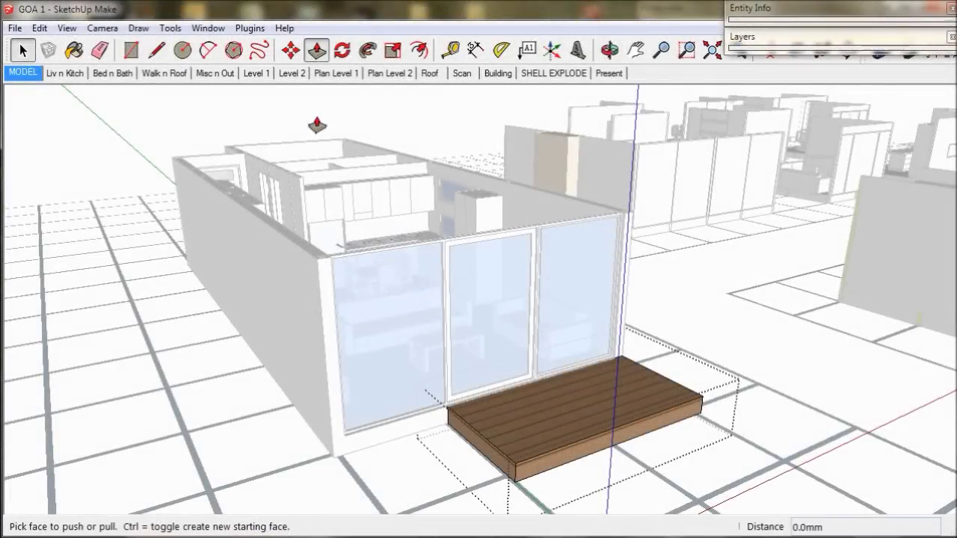
pyautogui.click(467, 442)
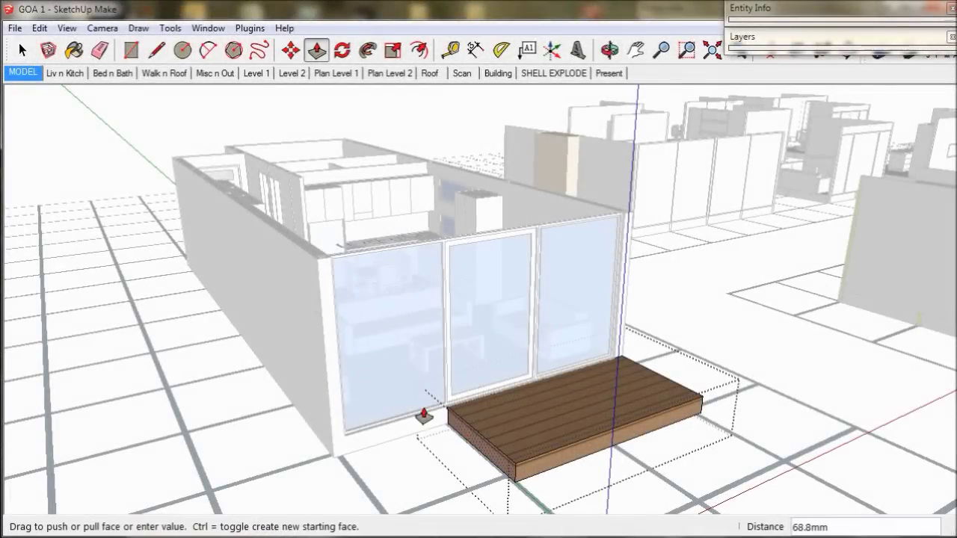
pyautogui.click(329, 264)
pyautogui.moveTo(444, 396); pyautogui.dragTo(314, 401, button='middle')
pyautogui.click(328, 381)
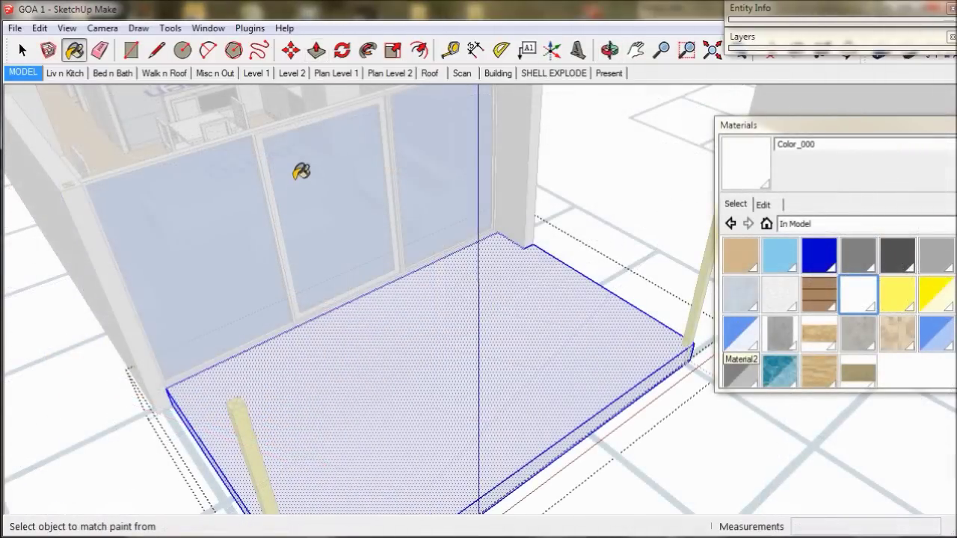
# - Offset the outline of the deck's top face inward by 190 mm to form a border
pyautogui.click(417, 50)
pyautogui.click(570, 290)
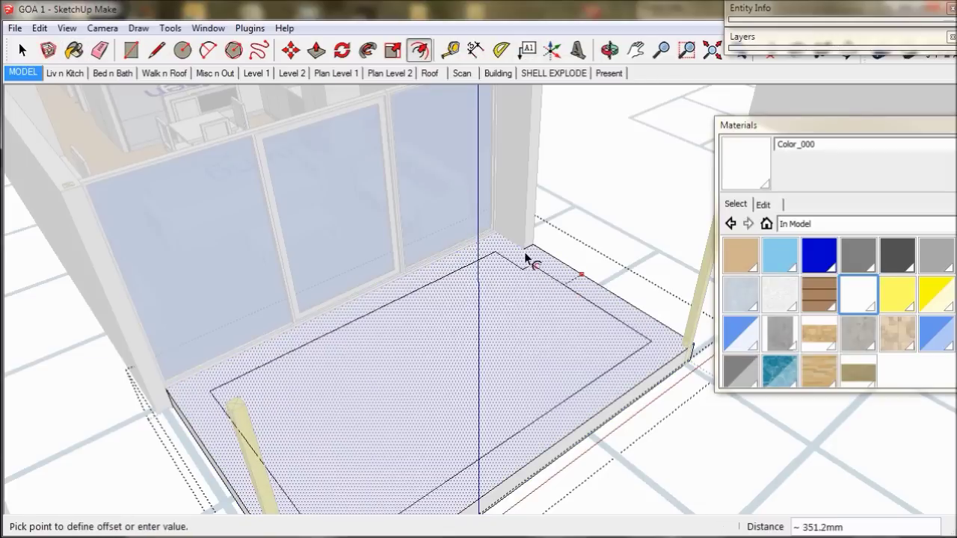
pyautogui.click(529, 256)
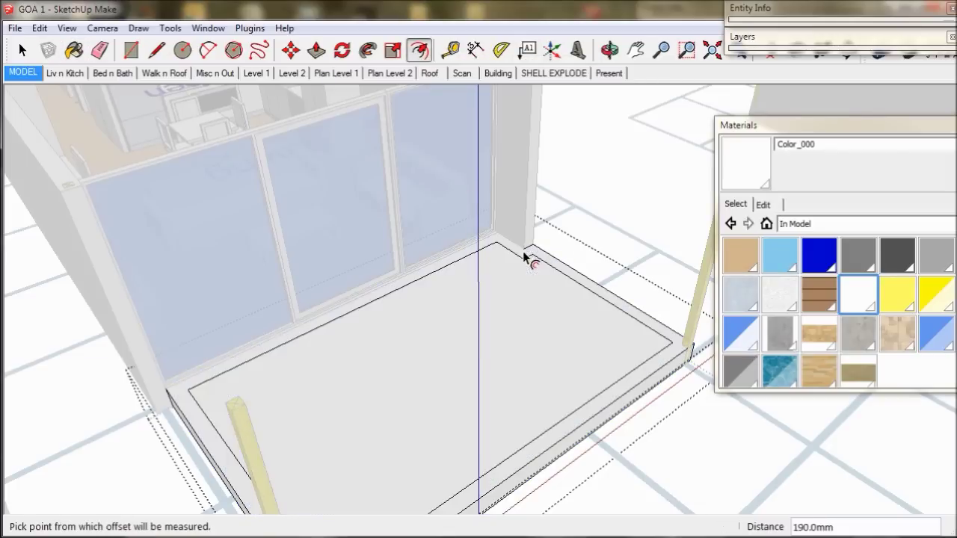
# - Paint the deck's inner face with the Cladding_Siding_Tan material and finish editing the deck
pyautogui.click(819, 294)
pyautogui.click(512, 290)
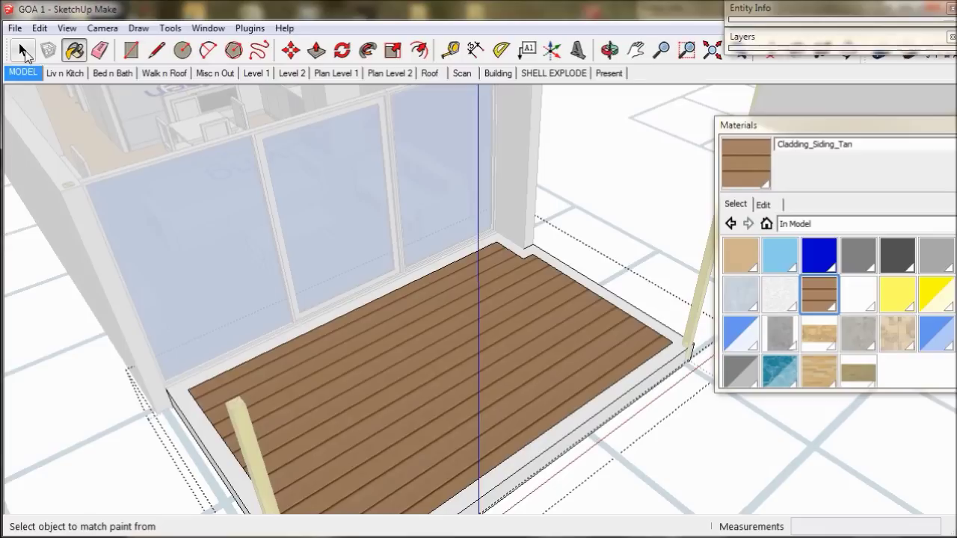
pyautogui.click(22, 51)
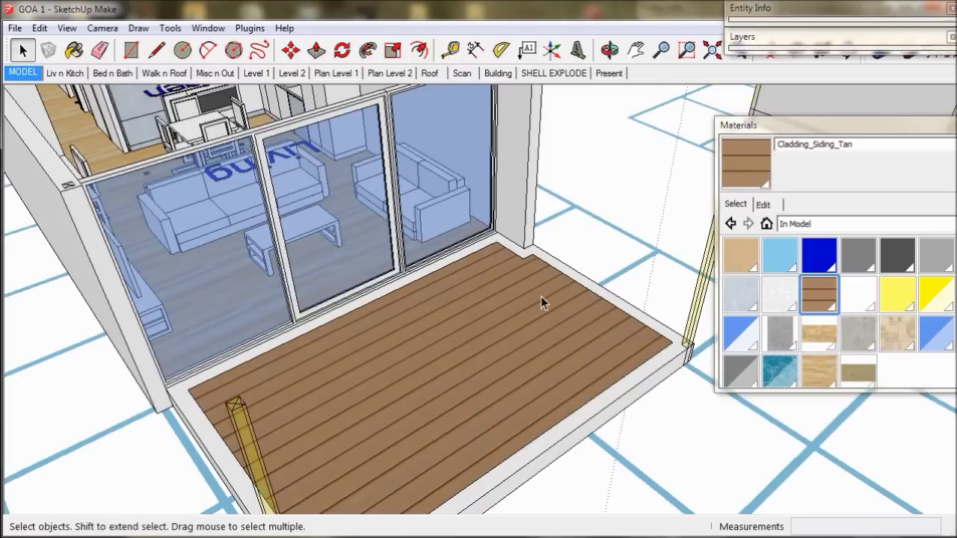
# - Copy the post from the Deck component area onto the outer corner of the timber deck
pyautogui.click(540, 296)
pyautogui.rightClick(541, 296)
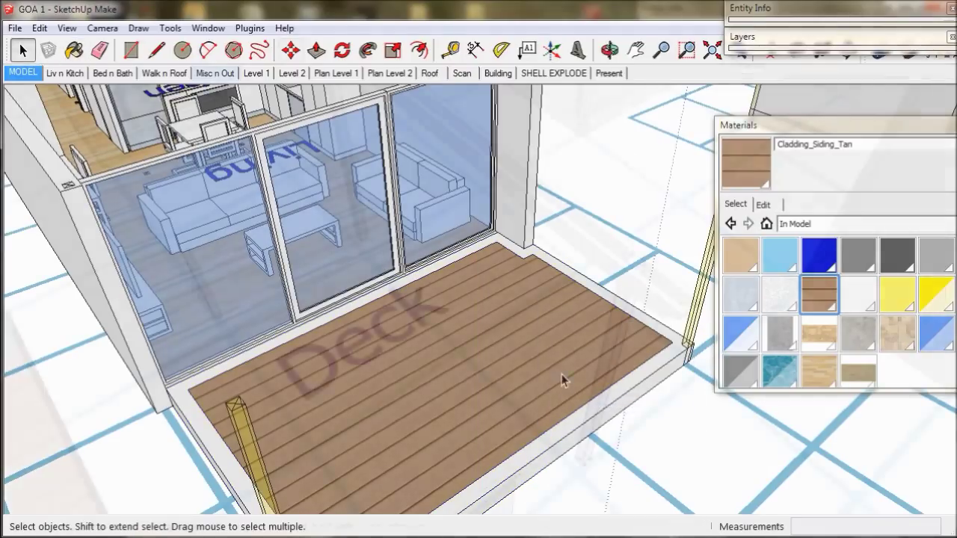
pyautogui.press('m')
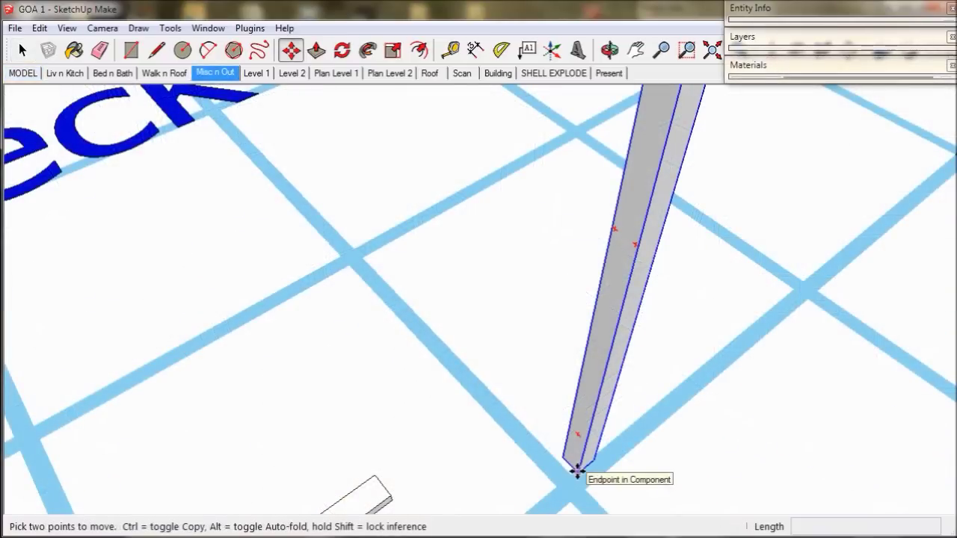
pyautogui.click(576, 471)
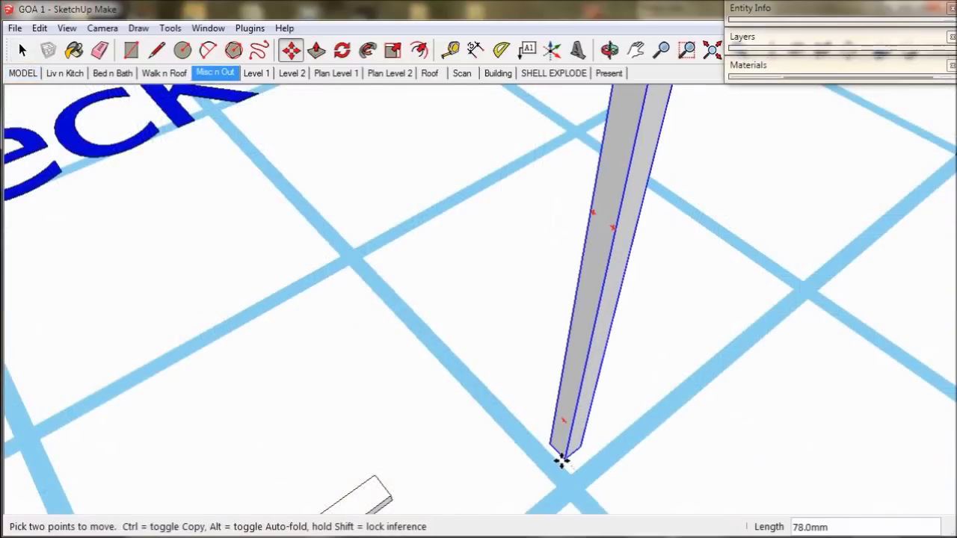
pyautogui.press('ctrl')
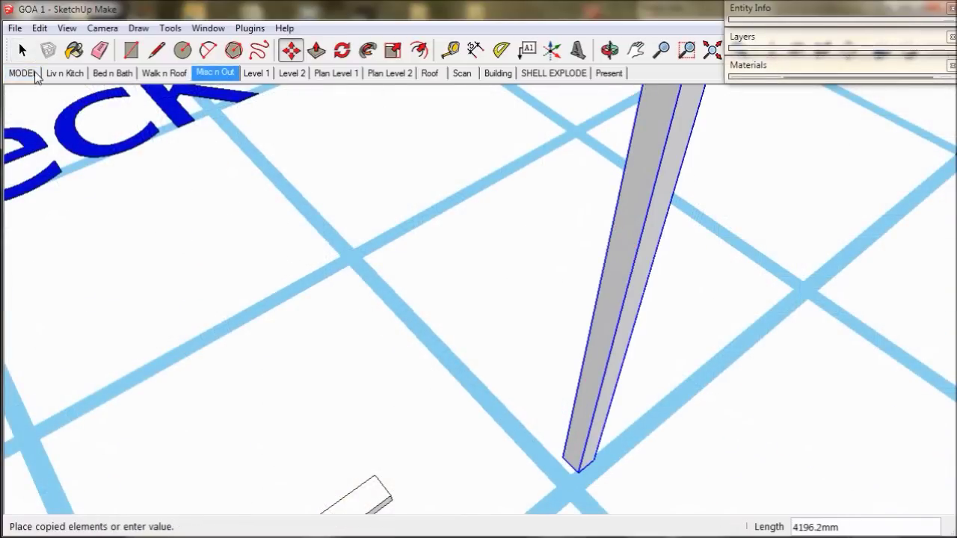
pyautogui.click(23, 73)
pyautogui.moveTo(318, 299); pyautogui.dragTo(400, 313, button='middle')
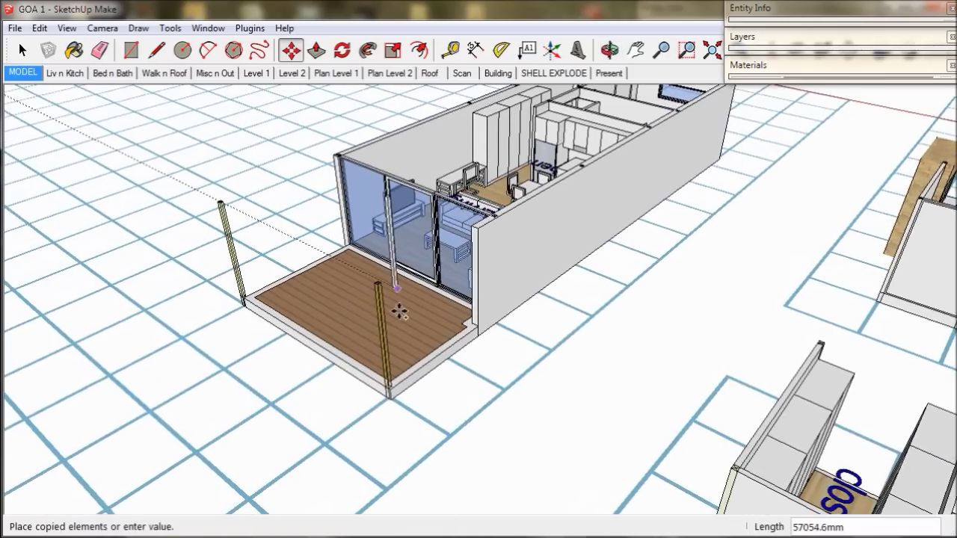
pyautogui.scroll(6, 398, 329)
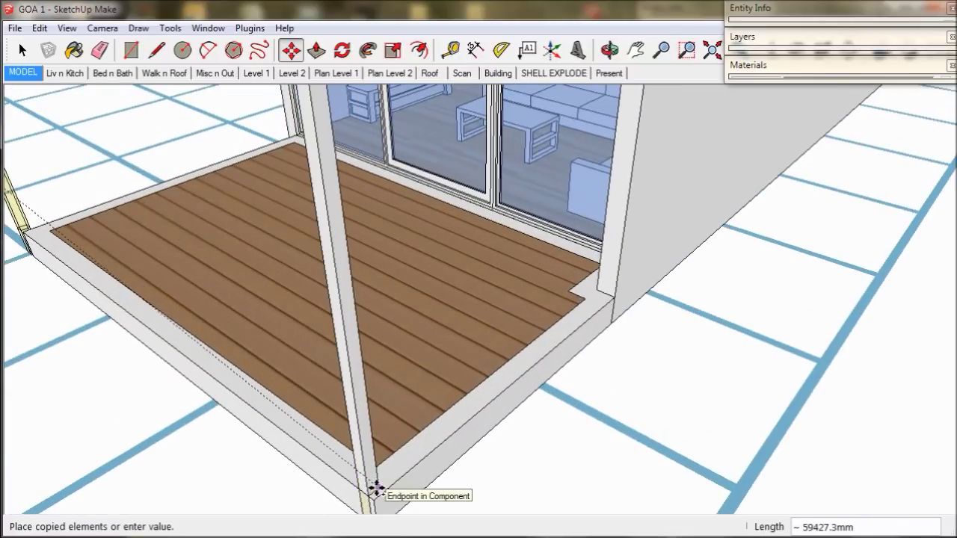
pyautogui.click(375, 490)
# - Edit the new corner post and extend its faces with Push/Pull to line up with the house's side wall
pyautogui.moveTo(425, 440); pyautogui.dragTo(442, 508, button='middle')
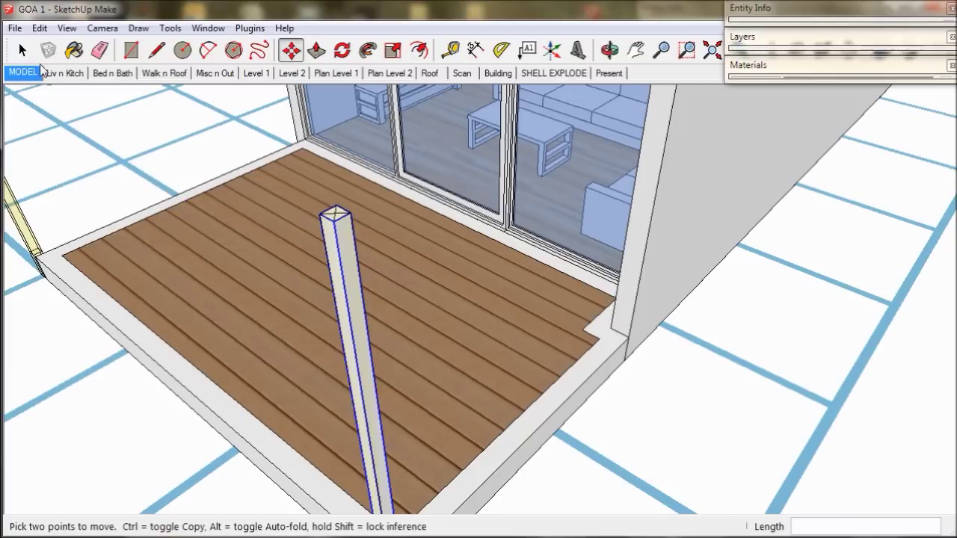
pyautogui.click(23, 51)
pyautogui.rightClick(348, 249)
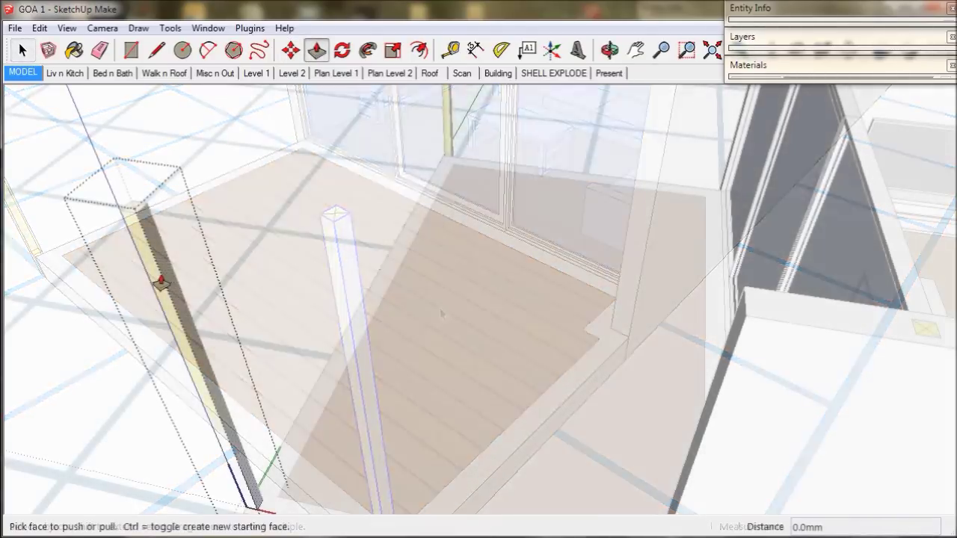
pyautogui.click(152, 284)
pyautogui.click(790, 342)
pyautogui.moveTo(675, 380); pyautogui.dragTo(247, 339, button='middle')
pyautogui.click(790, 312)
# - Add an edge below the post's top and push/pull the upper section across the deck's front to form a beam
pyautogui.moveTo(166, 329); pyautogui.dragTo(212, 357)
pyautogui.write('0')
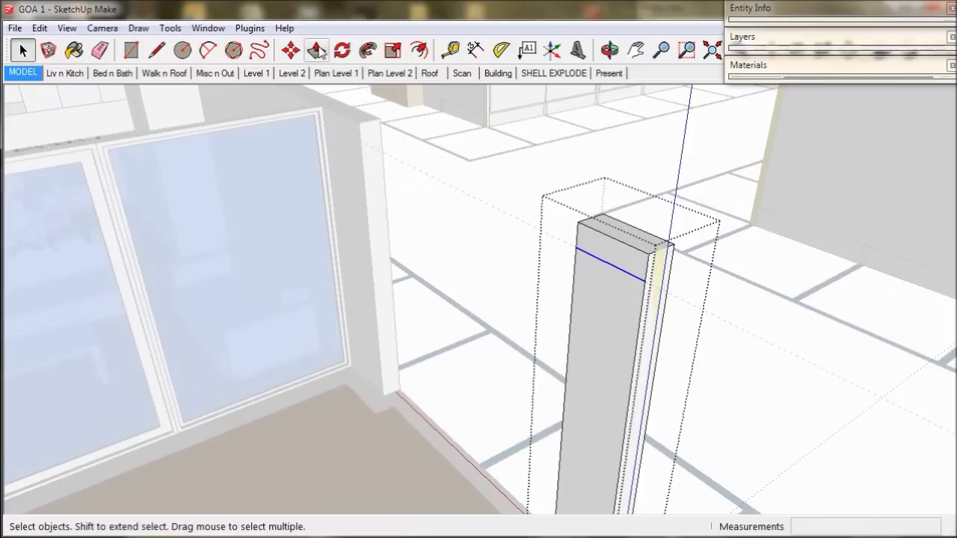
pyautogui.click(316, 49)
pyautogui.moveTo(593, 258); pyautogui.dragTo(528, 277)
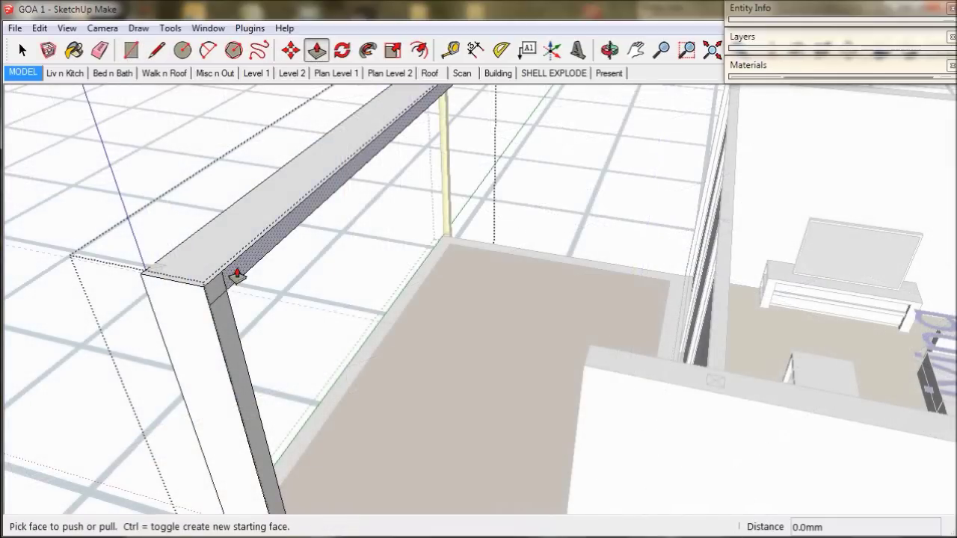
pyautogui.moveTo(217, 296); pyautogui.dragTo(241, 299)
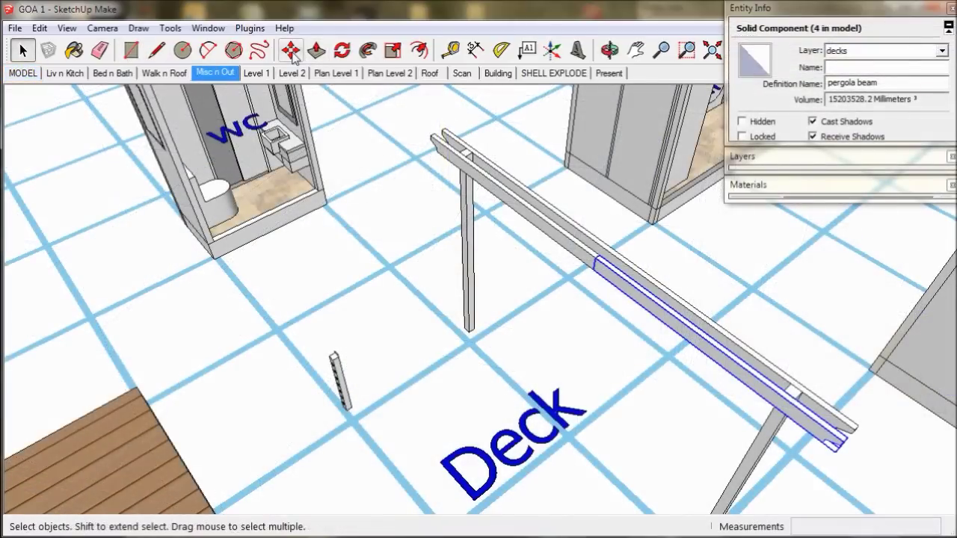
# - Copy a pergola beam from the Deck component area onto the deck frame and square off its shaped end with Push/Pull
pyautogui.click(291, 50)
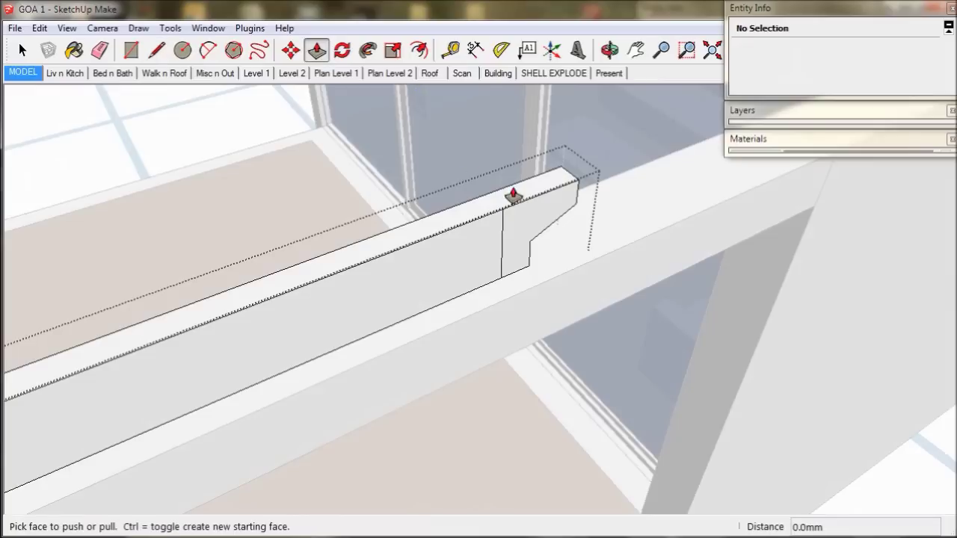
pyautogui.moveTo(519, 214); pyautogui.dragTo(466, 229)
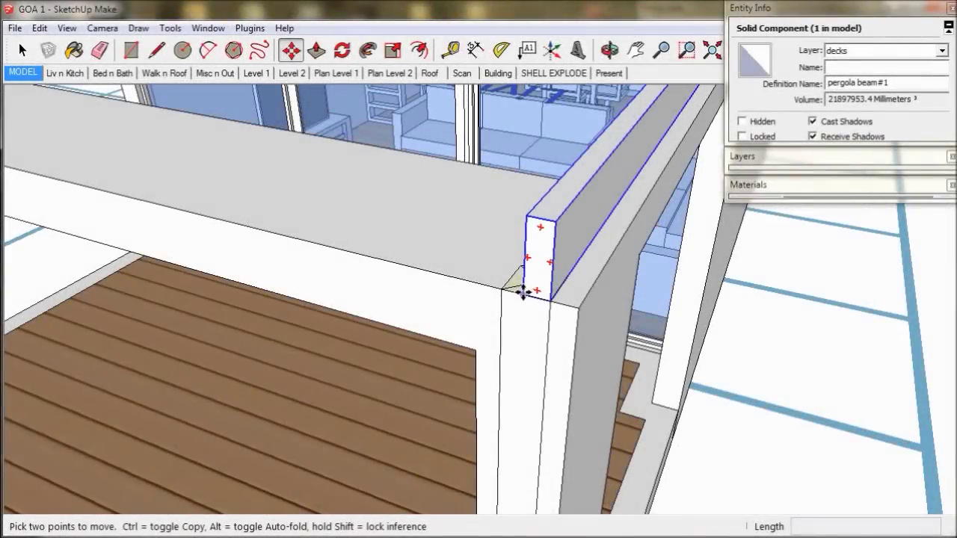
# - Copy the pergola beam to the opposite end of the frame and divide the span into 35 equal spacings
pyautogui.press('ctrl')
pyautogui.click(523, 294)
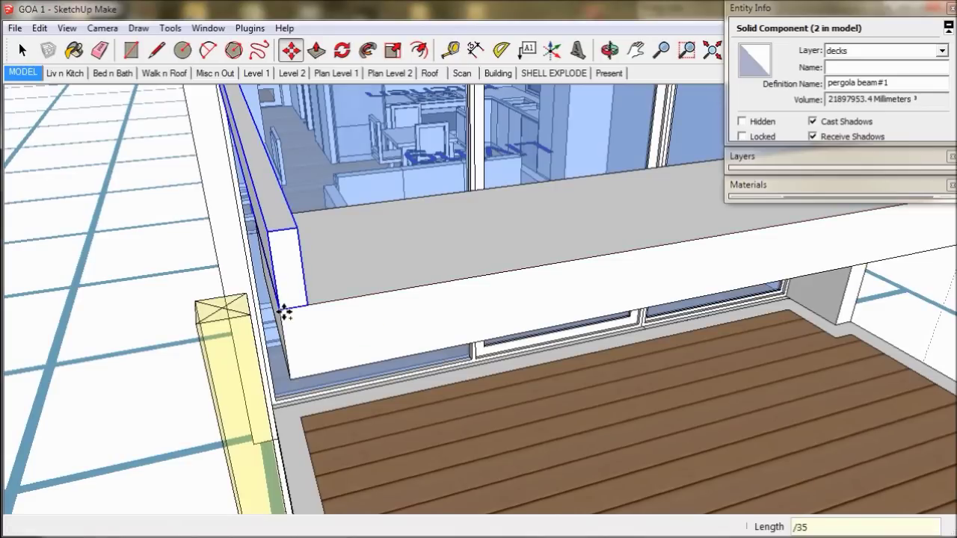
pyautogui.press('Return')
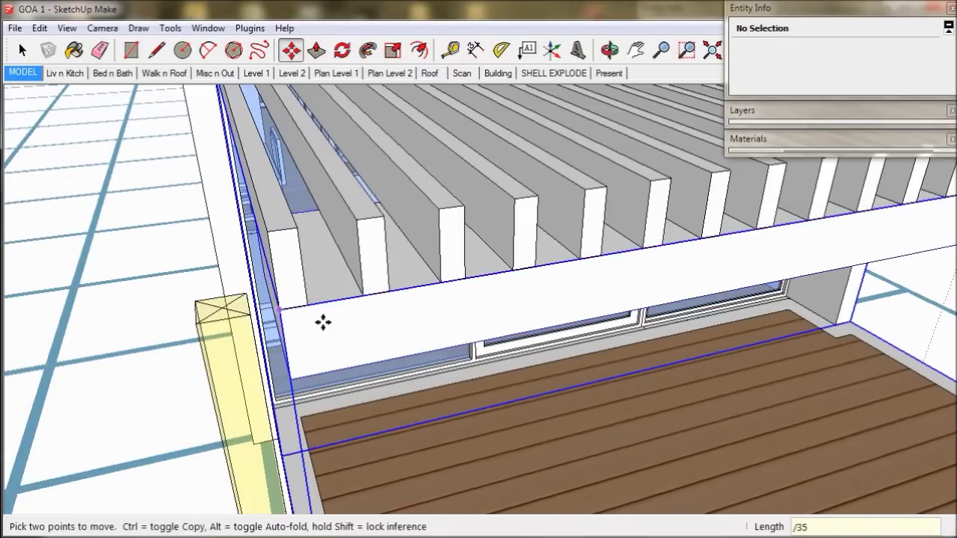
pyautogui.moveTo(323, 322); pyautogui.dragTo(359, 341, button='middle')
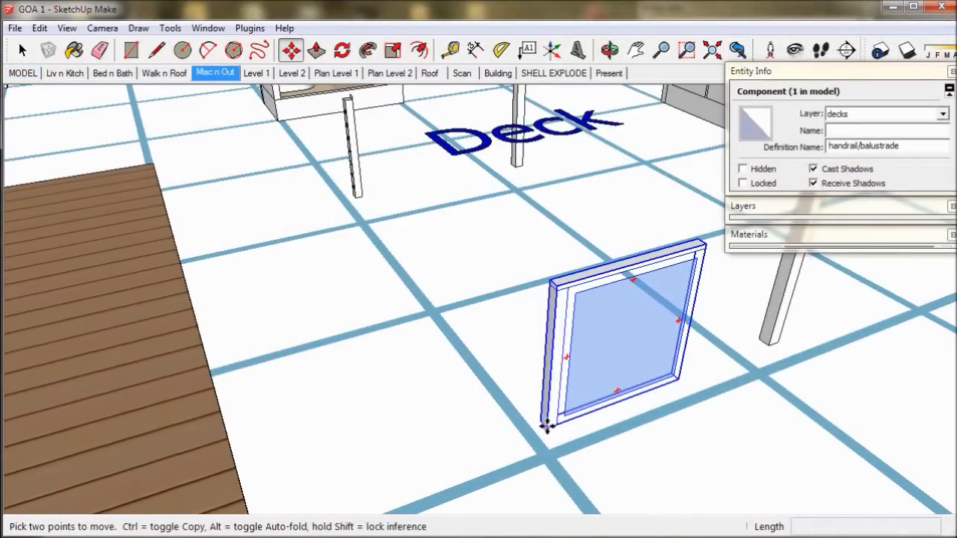
# - Copy the handrail/balustrade component to the deck's outer edge and array its posts evenly beneath the rail
pyautogui.click(547, 424)
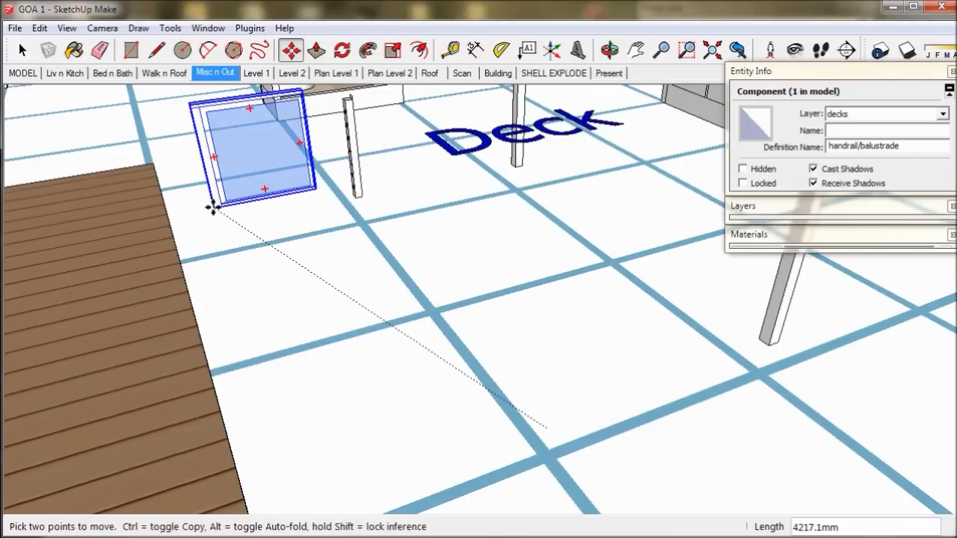
pyautogui.press('ctrl')
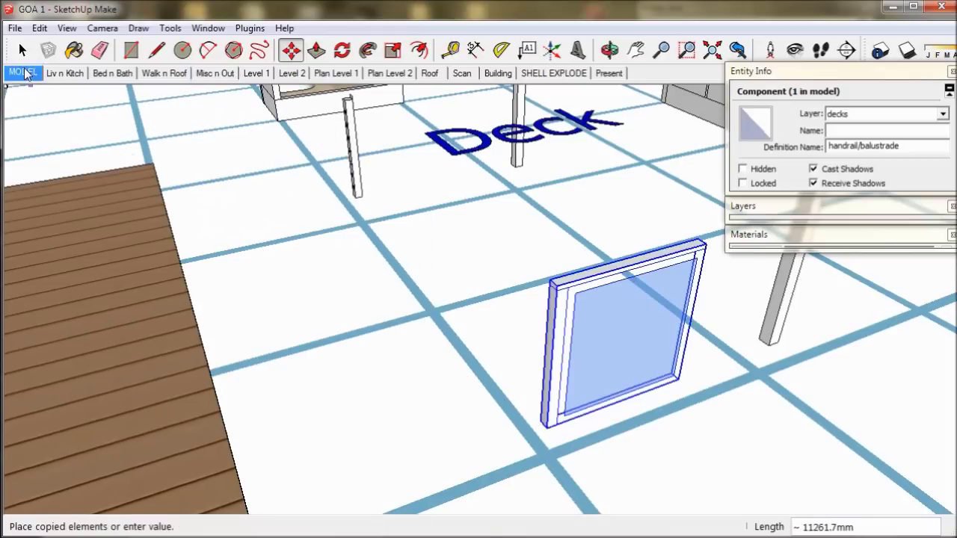
pyautogui.click(23, 72)
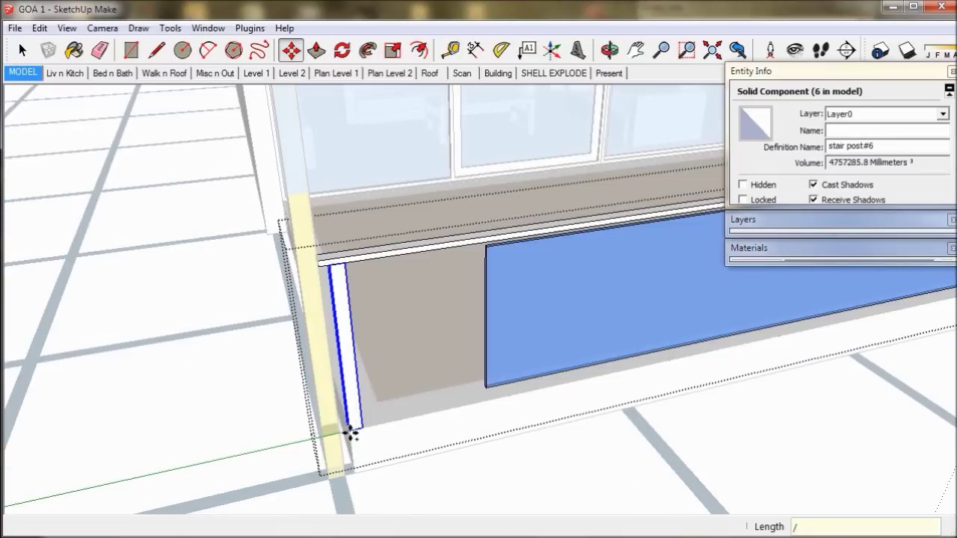
pyautogui.press('Return')
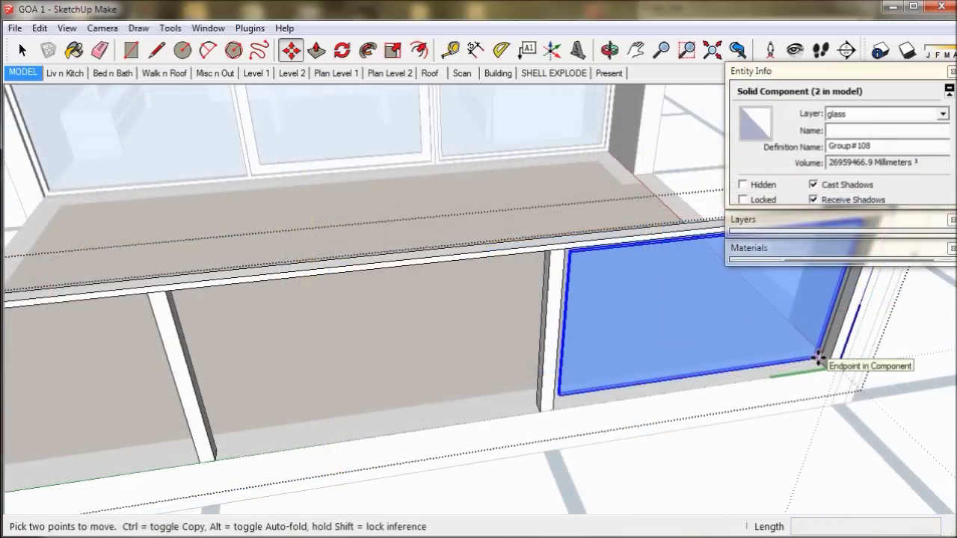
# - Copy the balustrade's glass panel along the green axis into the neighbouring bay between the posts
pyautogui.click(818, 359)
pyautogui.press('ctrl')
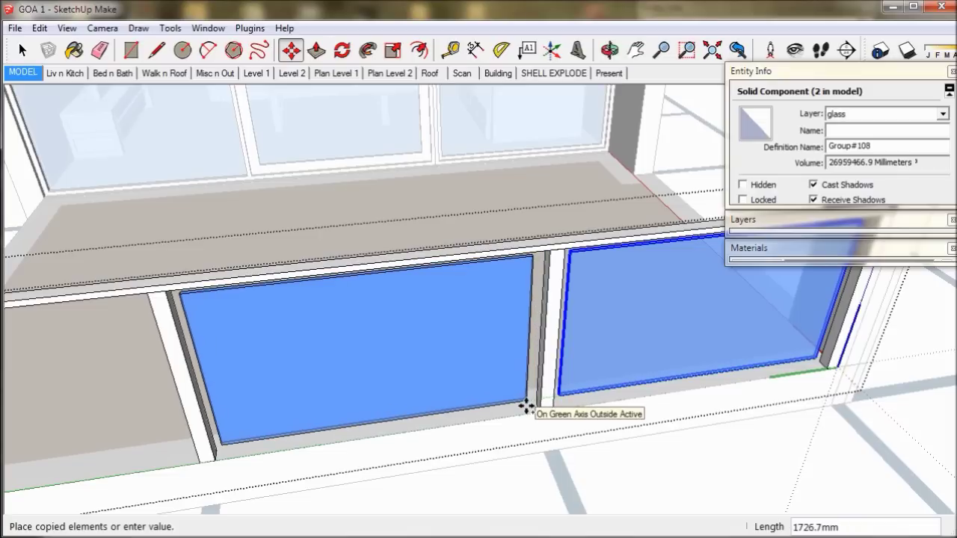
pyautogui.click(527, 407)
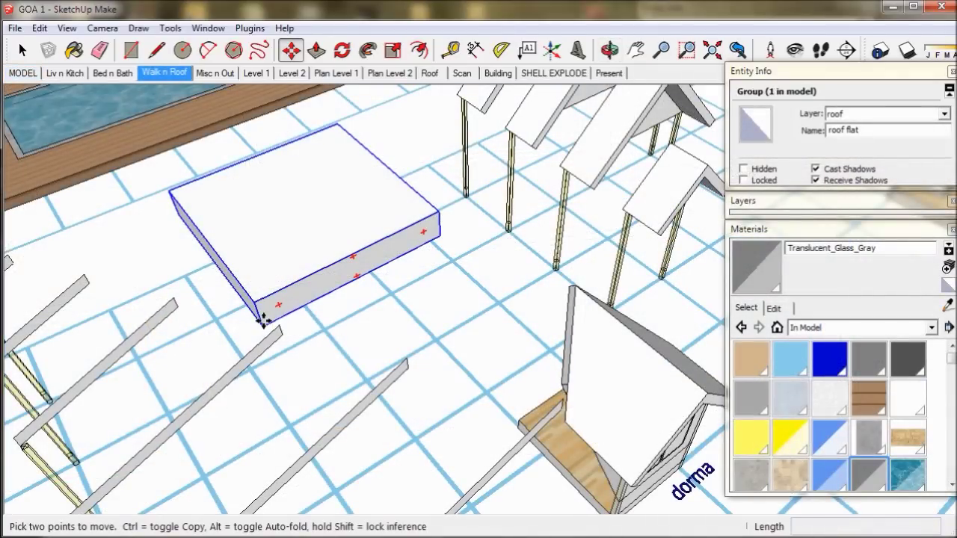
# - Copy the flat roof group over the deck's pergola and push its top face down to thin the slab
pyautogui.press('ctrl')
pyautogui.click(263, 320)
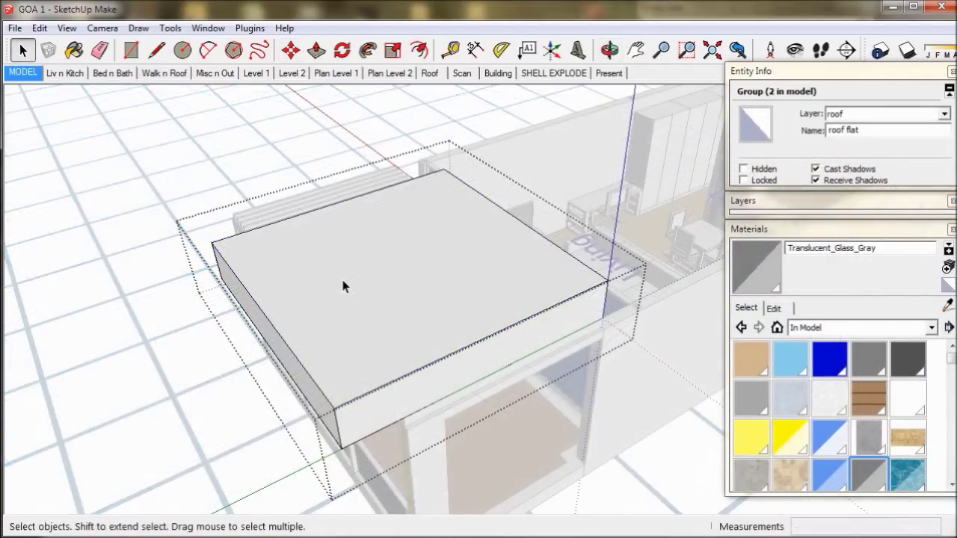
pyautogui.click(316, 50)
pyautogui.moveTo(487, 334); pyautogui.dragTo(496, 344)
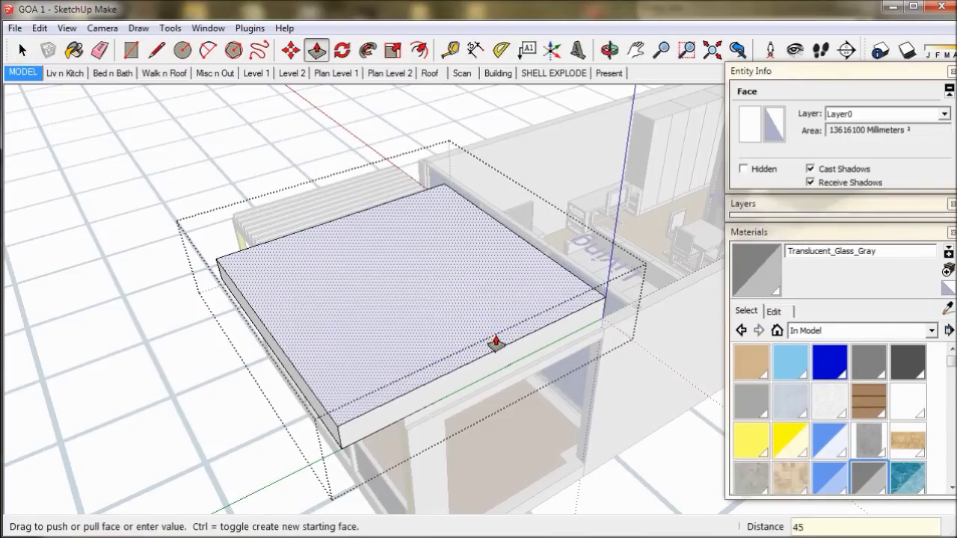
pyautogui.press('Return')
# - Push/pull the flat roof's outer end face to line up with the pergola's corner
pyautogui.moveTo(496, 343)
pyautogui.mouseDown(button='middle')
pyautogui.moveTo(513, 296)
pyautogui.moveTo(491, 331)
pyautogui.mouseUp(button='middle')
pyautogui.click(374, 387)
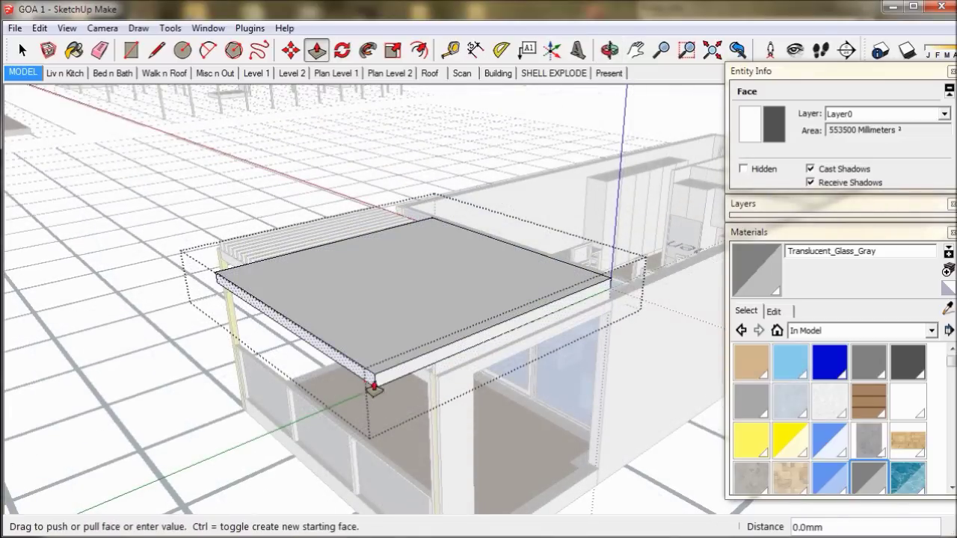
pyautogui.click(437, 392)
pyautogui.moveTo(352, 376); pyautogui.dragTo(427, 369, button='middle')
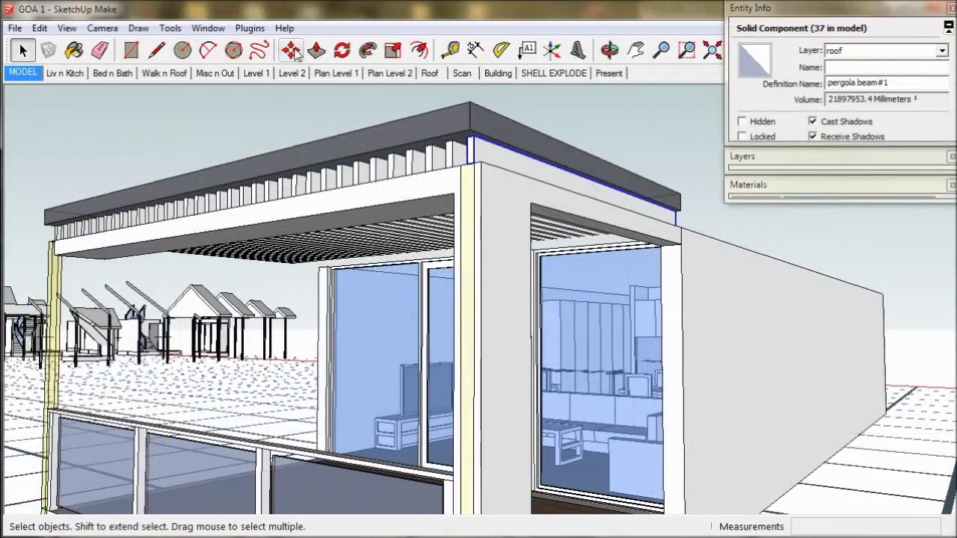
# - Rotate the pergola beam at the side of the deck about its length to lay it flat
pyautogui.click(295, 53)
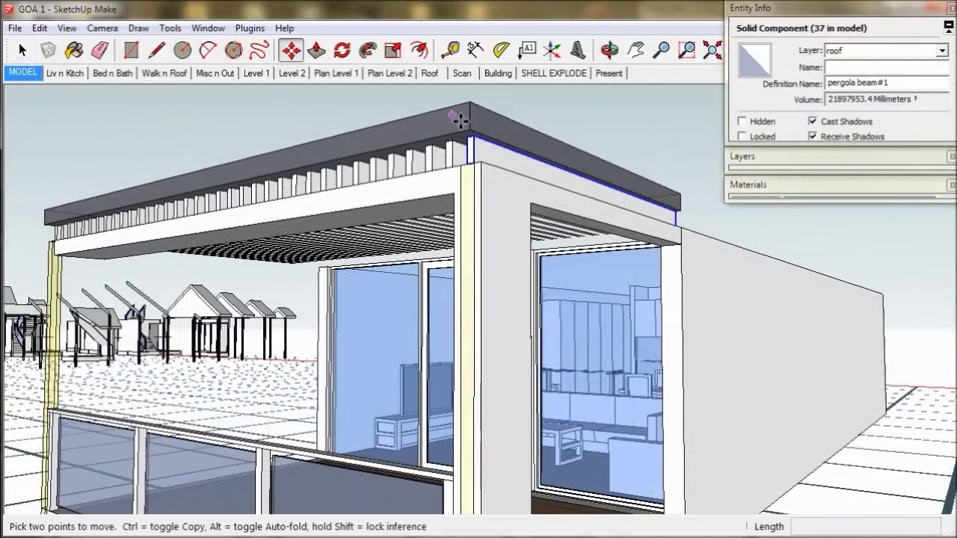
pyautogui.click(472, 137)
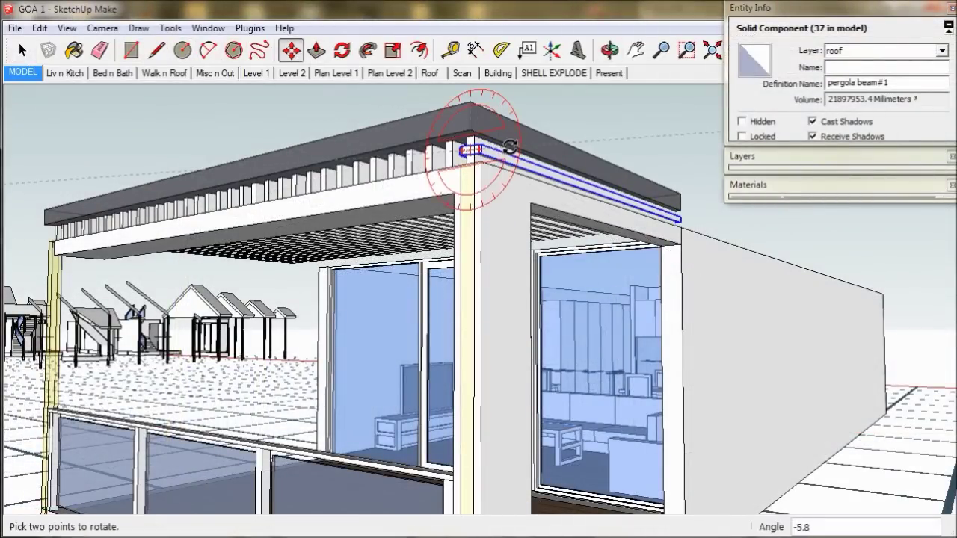
# - Copy the timber slat at the deck's side edge 150 mm upward and repeat the copy six times
pyautogui.press('m')
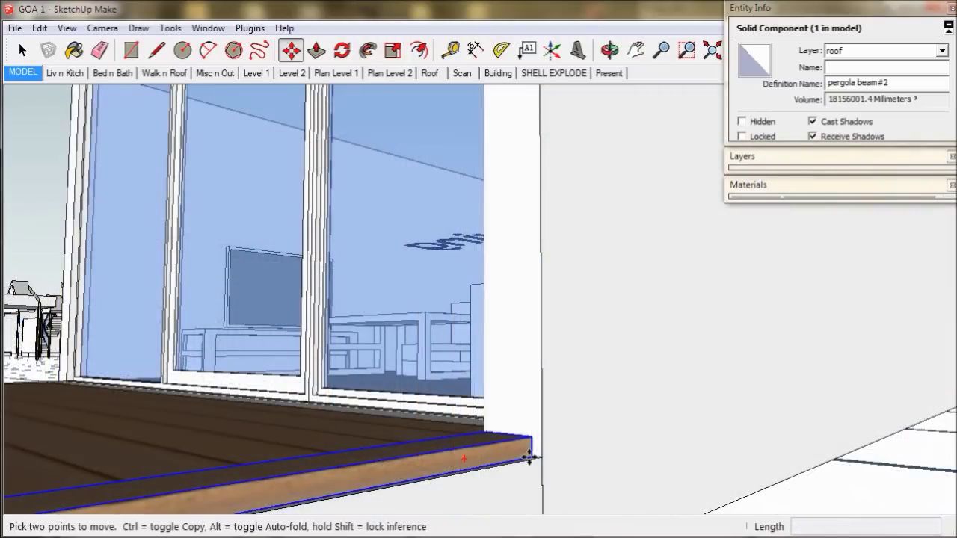
pyautogui.click(529, 458)
pyautogui.press('ctrl')
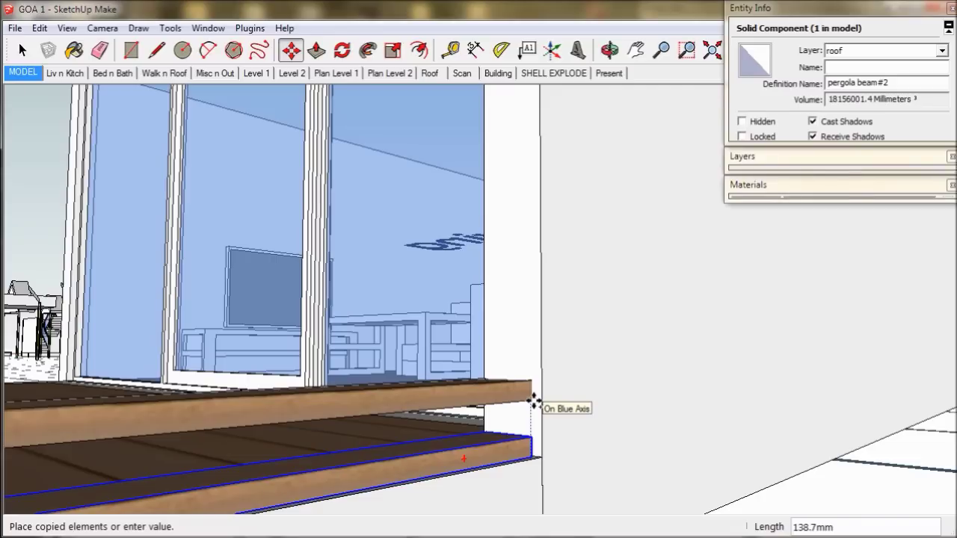
pyautogui.write('150')
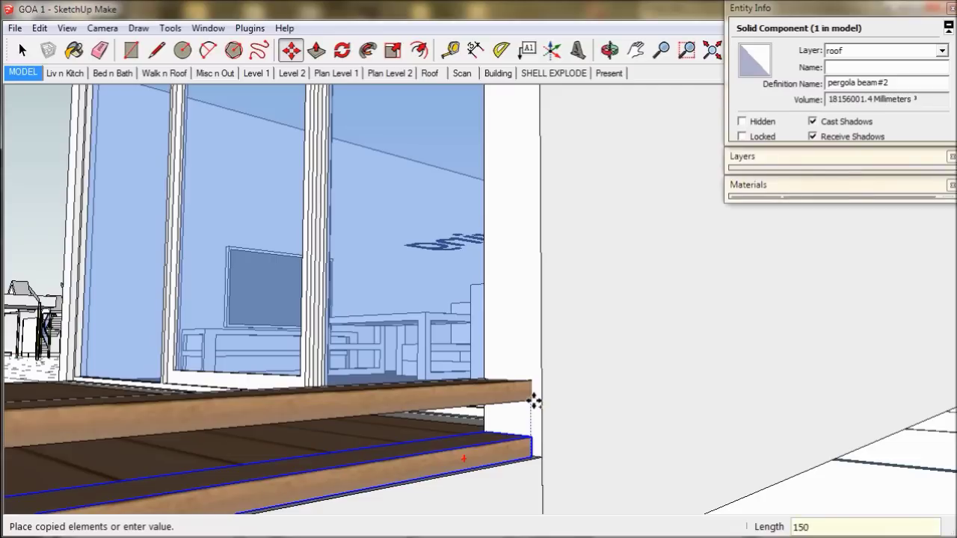
pyautogui.press('Return')
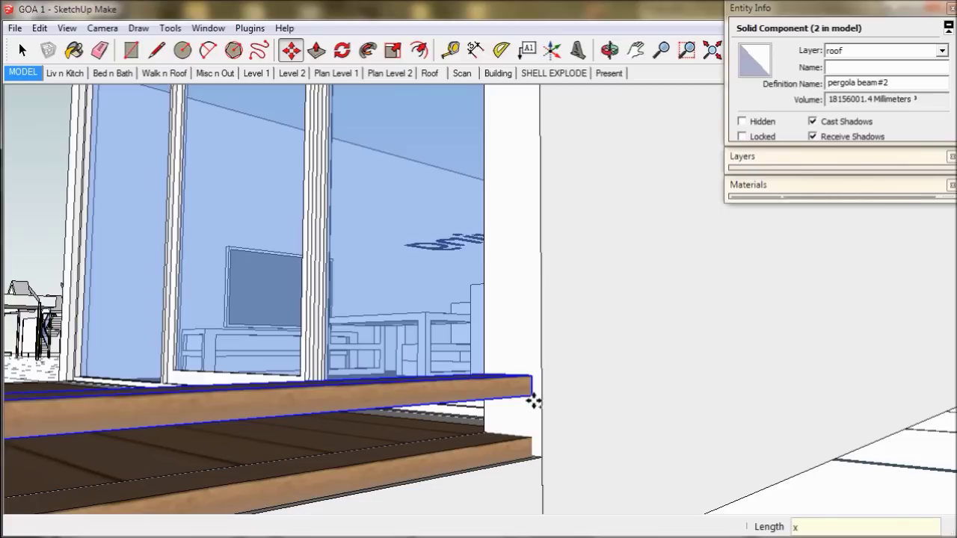
pyautogui.write('x6')
pyautogui.press('Return')
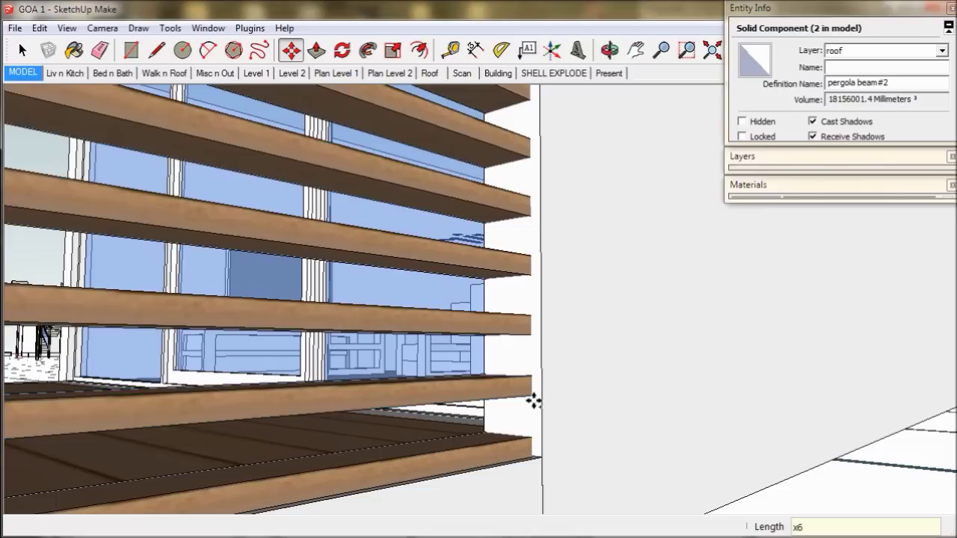
pyautogui.press('Escape')
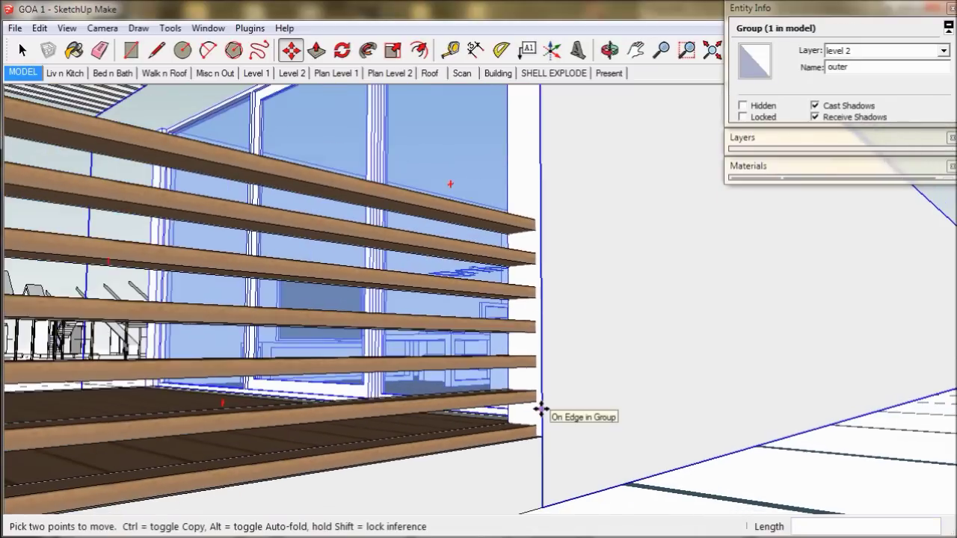
pyautogui.moveTo(540, 409); pyautogui.dragTo(602, 392, button='middle')
pyautogui.press('m')
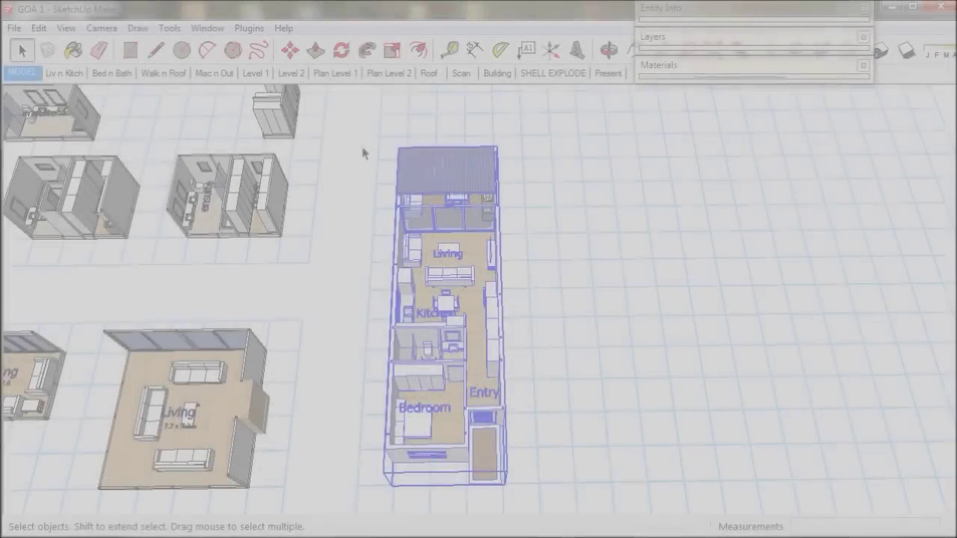
# - Make the whole house with its deck and entry ramp a named component
pyautogui.moveTo(361, 133); pyautogui.dragTo(553, 508)
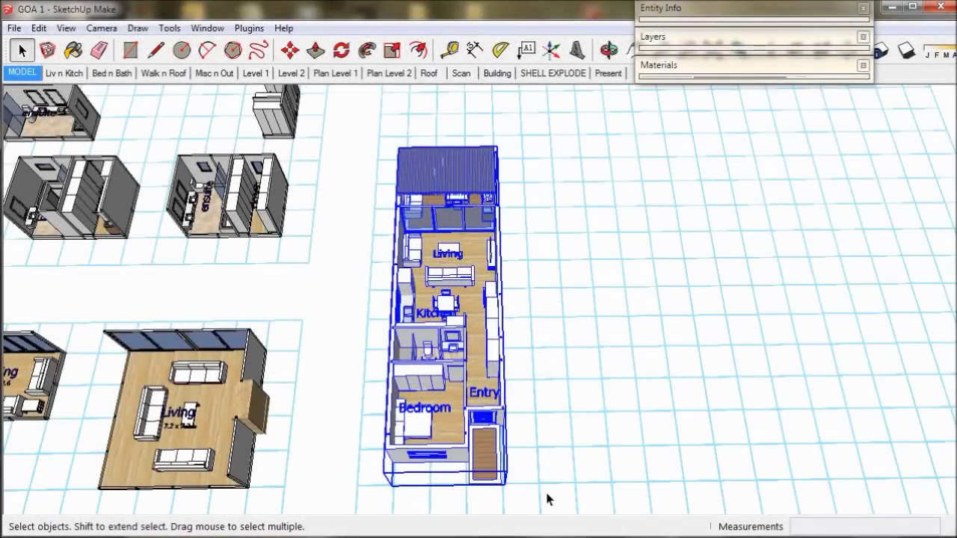
pyautogui.rightClick(486, 435)
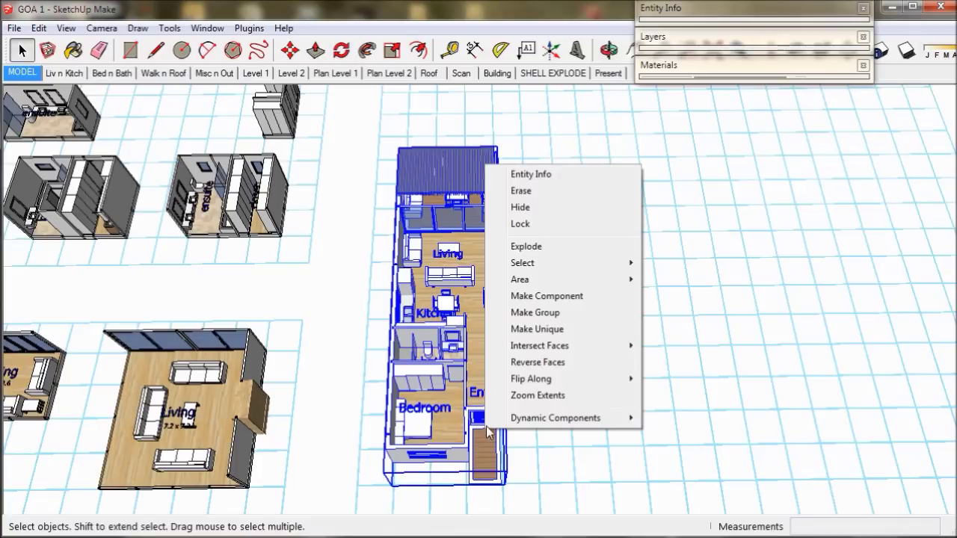
pyautogui.click(546, 296)
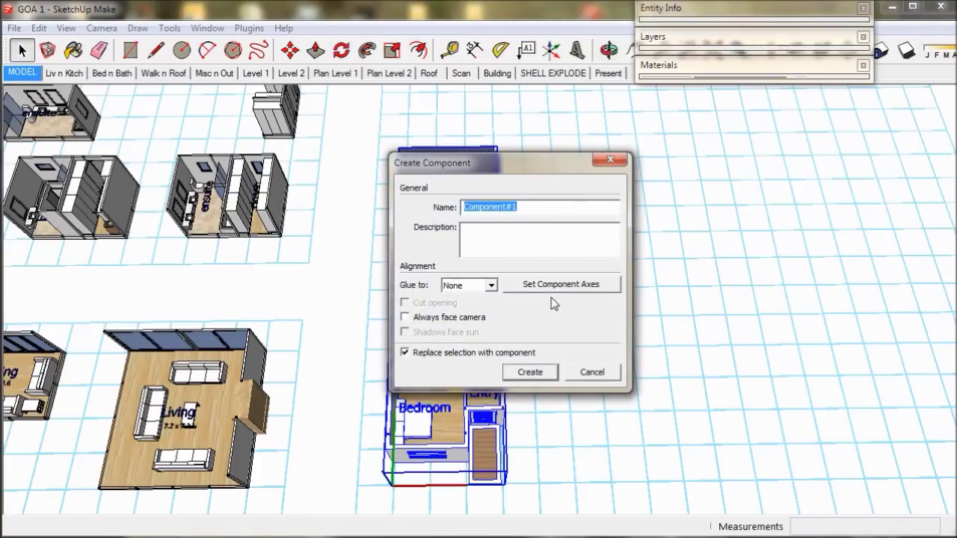
pyautogui.write('ou')
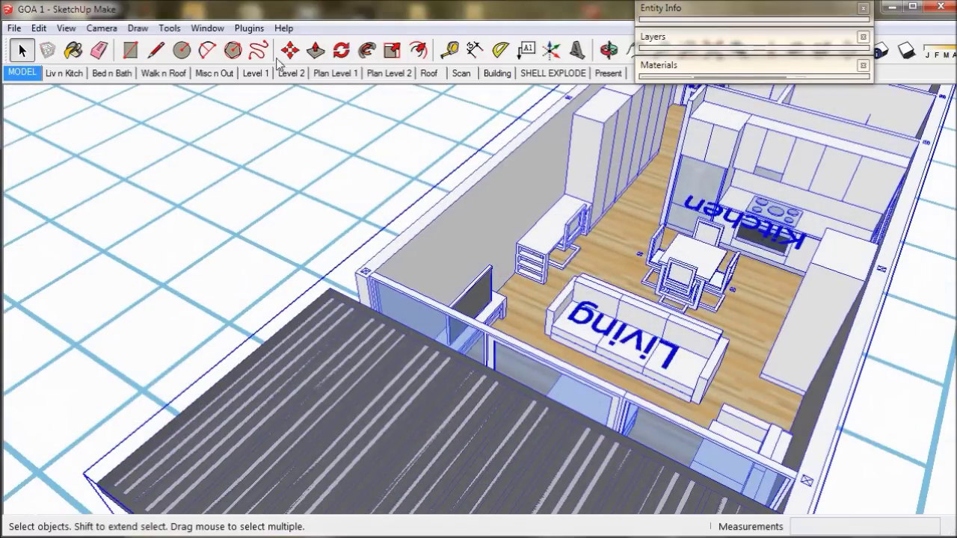
# - Copy the house component 5400 mm along the red axis to add a second unit beside it
pyautogui.click(290, 49)
pyautogui.scroll(5, 364, 270)
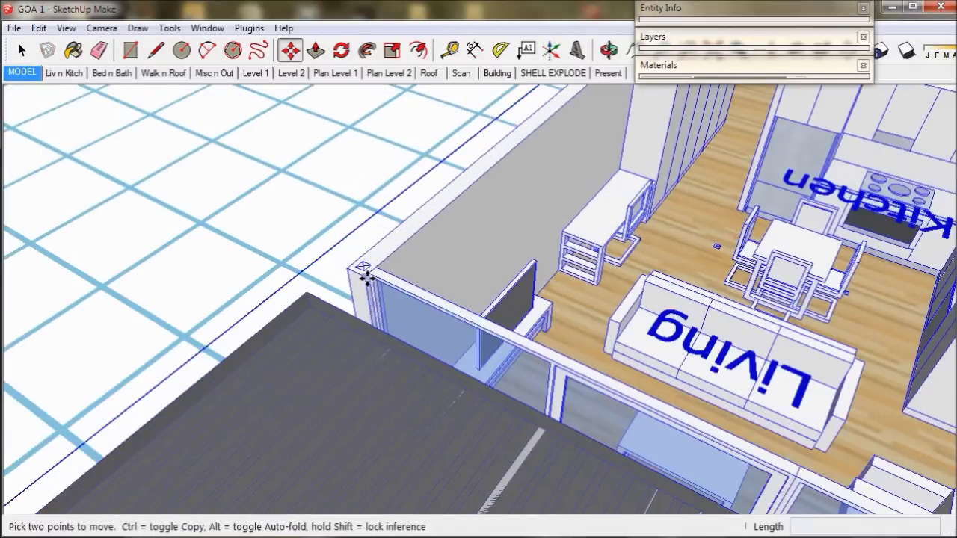
pyautogui.click(356, 255)
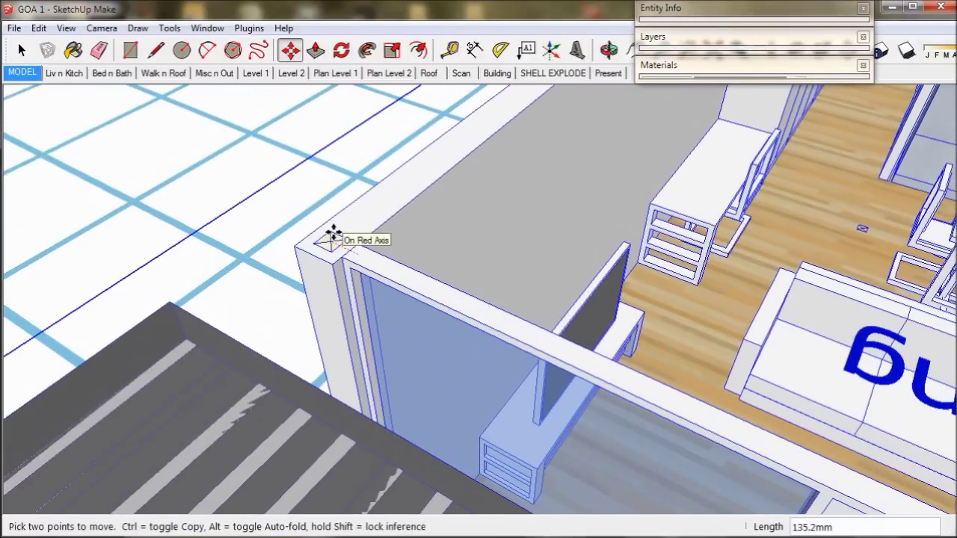
pyautogui.press('ctrl')
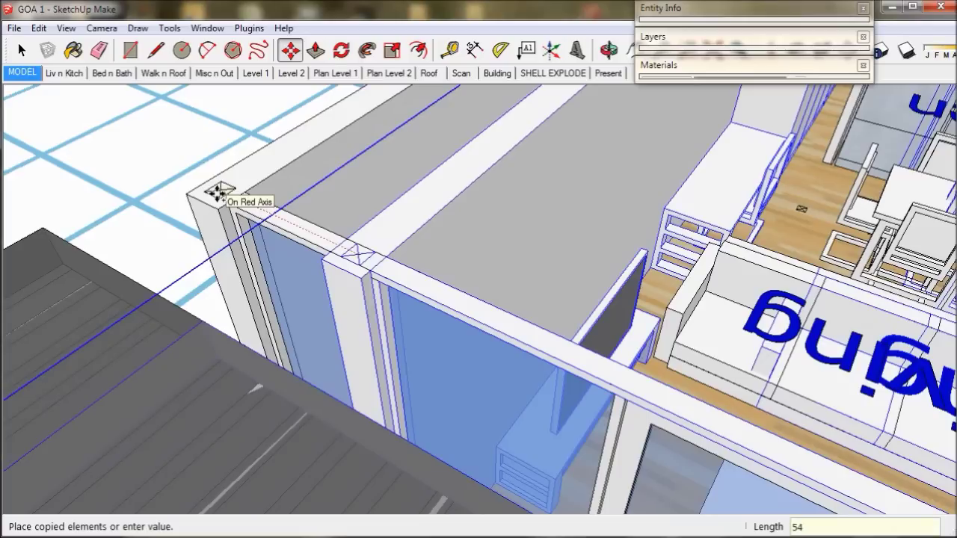
pyautogui.press('Return')
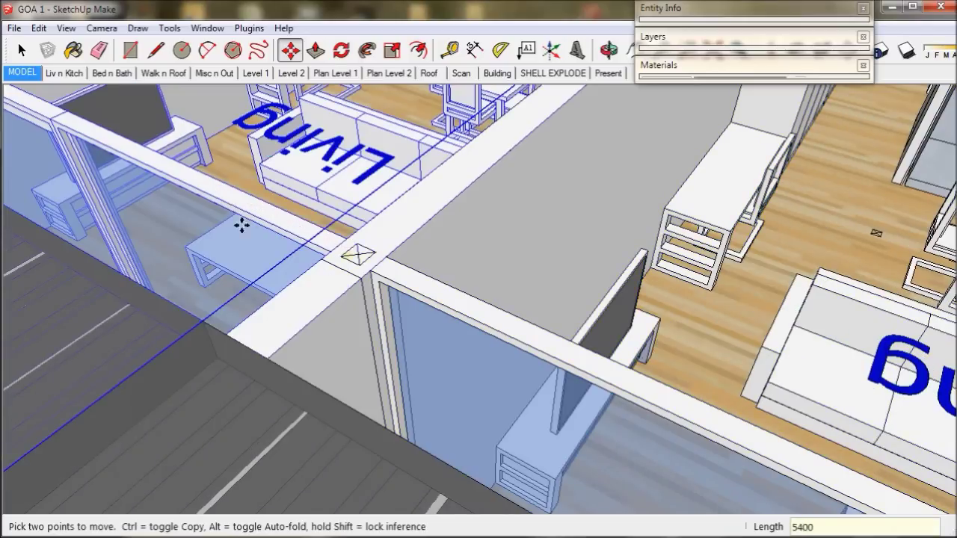
# - Move the copied unit 1800 mm along the green axis to stagger it from the first
pyautogui.click(356, 255)
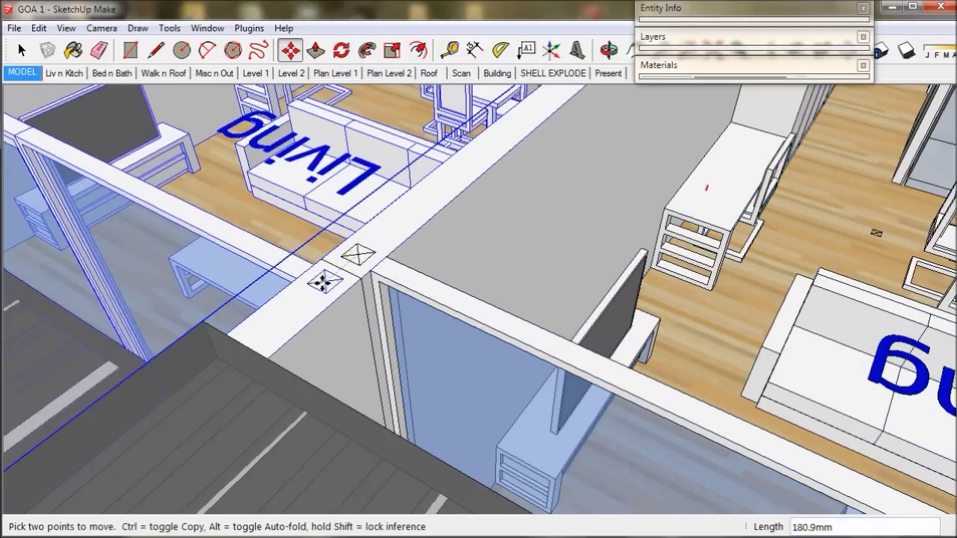
pyautogui.write('180')
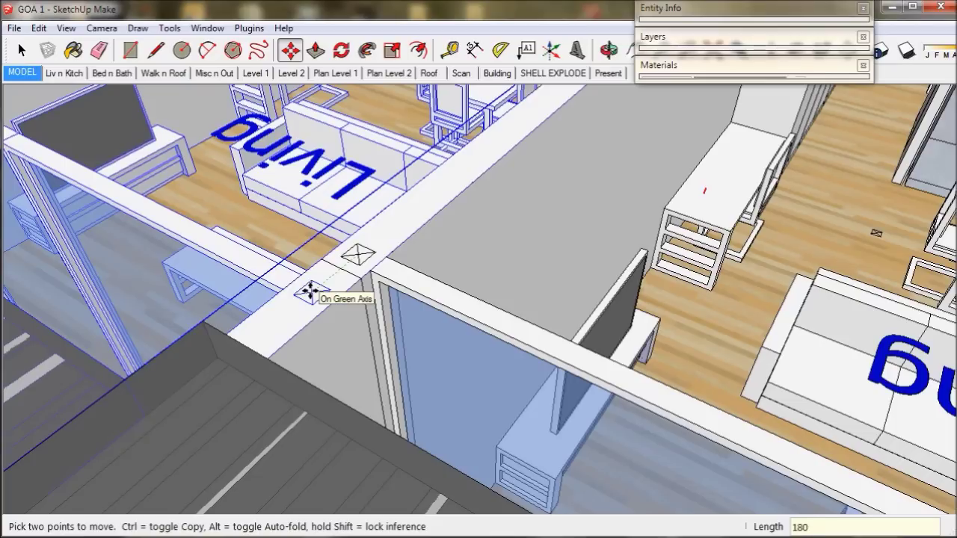
pyautogui.write('0')
pyautogui.press('Return')
pyautogui.press('space')
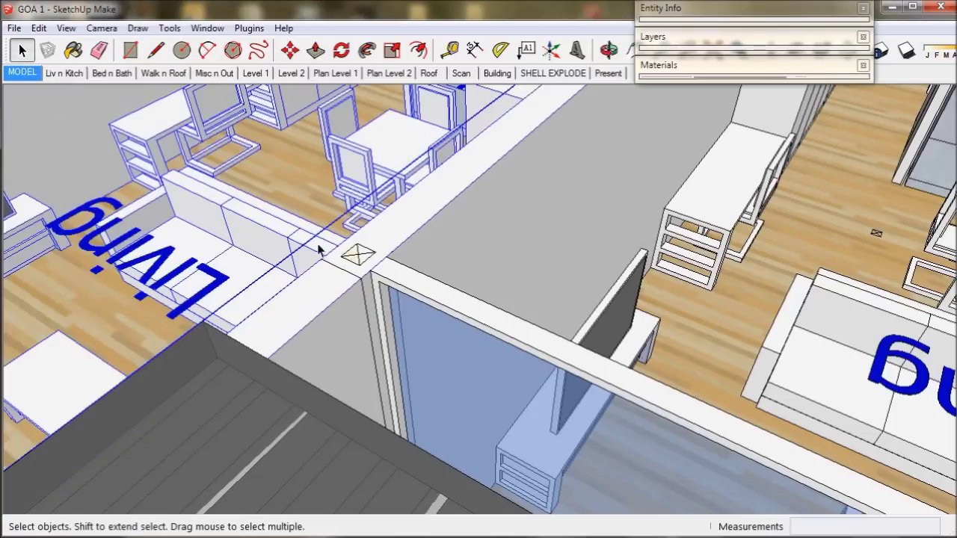
# - Make the copied second unit a unique component
pyautogui.moveTo(351, 284); pyautogui.dragTo(388, 340, button='middle')
pyautogui.scroll(-6, 401, 358)
pyautogui.scroll(-3, 402, 358)
pyautogui.moveTo(401, 360); pyautogui.dragTo(400, 302, button='middle')
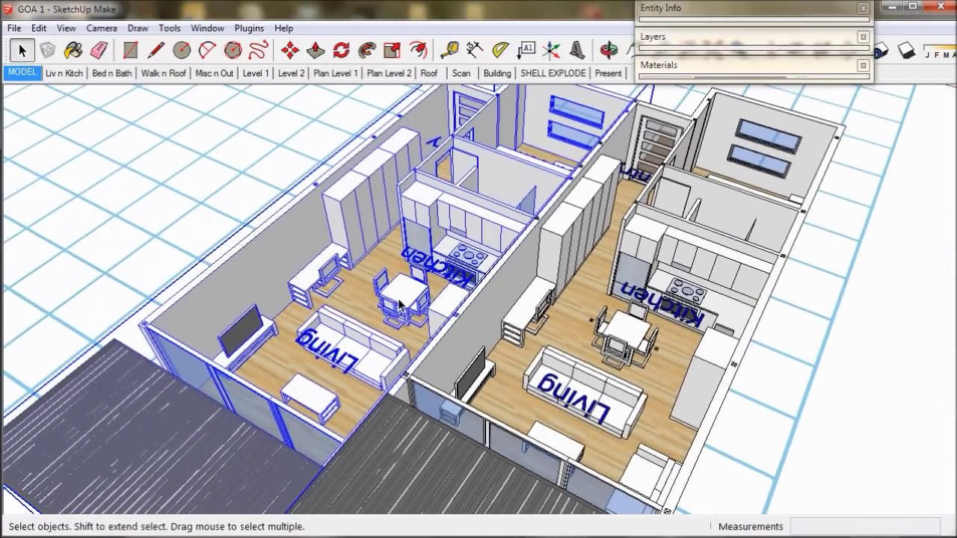
pyautogui.rightClick(434, 207)
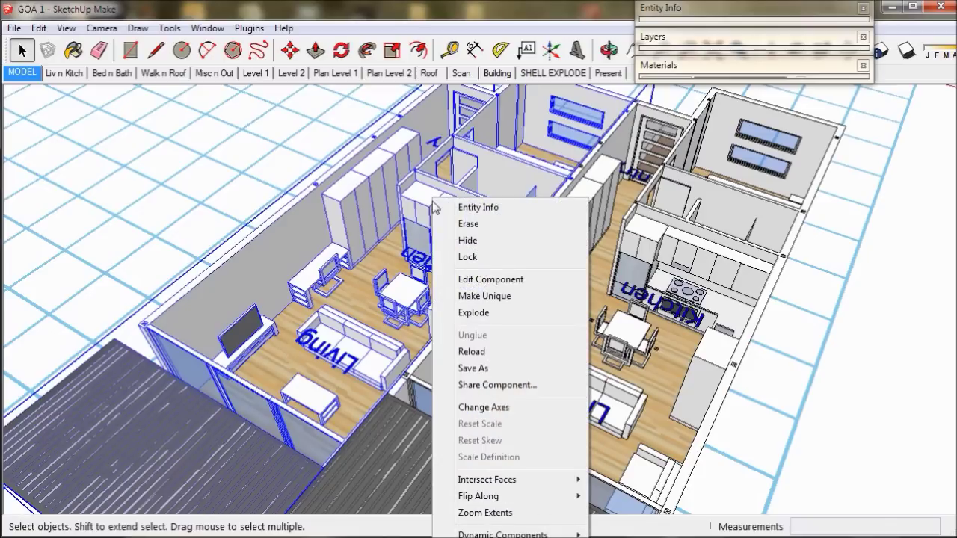
pyautogui.click(475, 299)
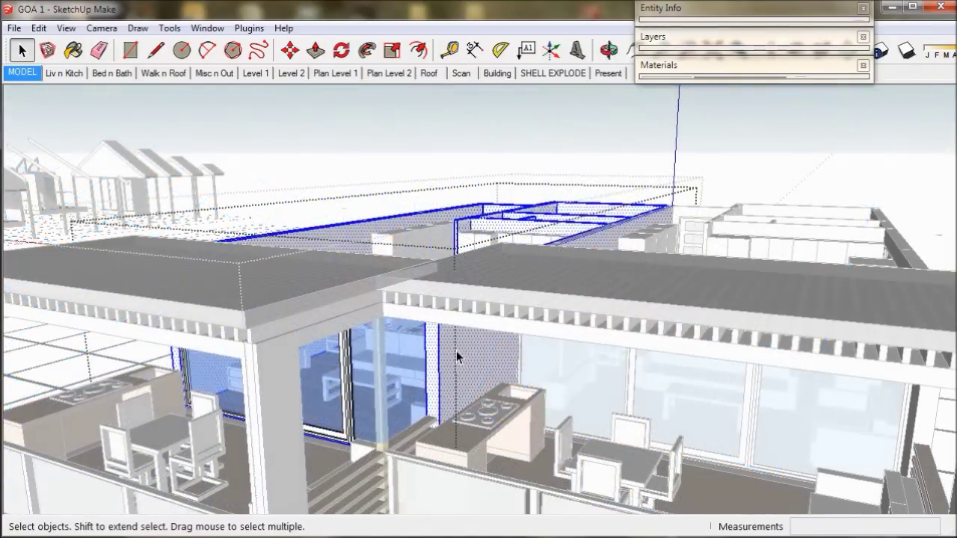
# - Push/pull the end face of the second unit's shared wall out 1150 mm to the neighbouring deck's edge
pyautogui.click(316, 49)
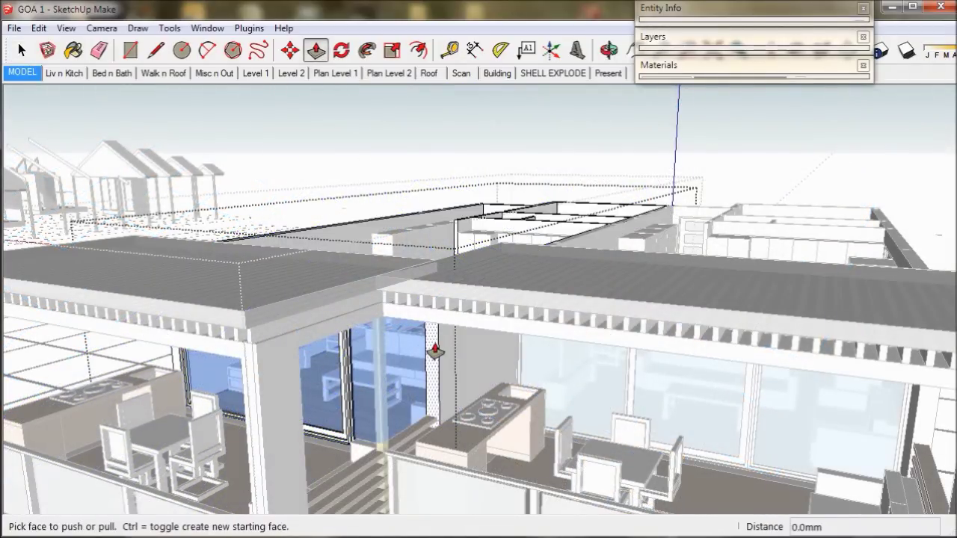
pyautogui.click(423, 364)
pyautogui.moveTo(397, 395); pyautogui.dragTo(346, 262, button='middle')
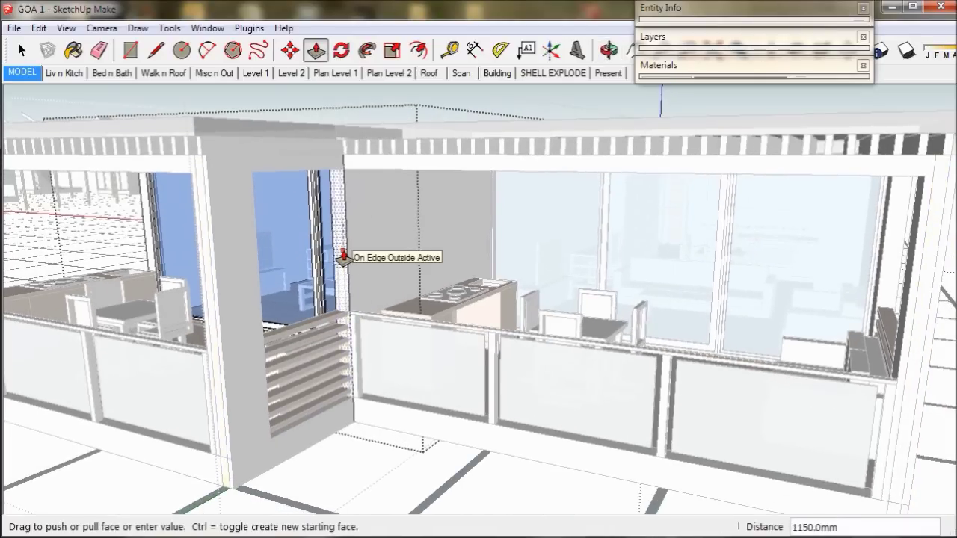
pyautogui.click(342, 257)
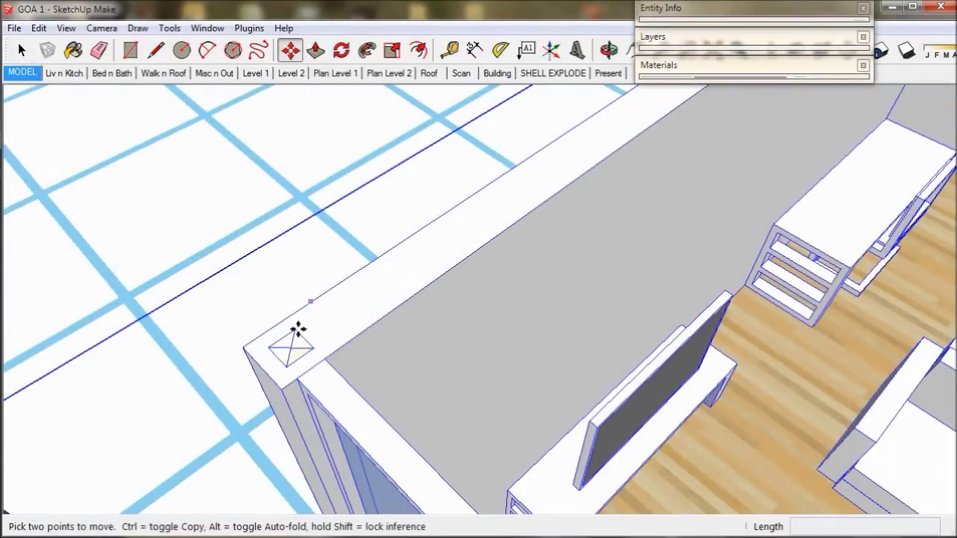
# - Copy the second unit 5400 mm along the red axis to add a third unit to the row
pyautogui.press('ctrl')
pyautogui.click(291, 348)
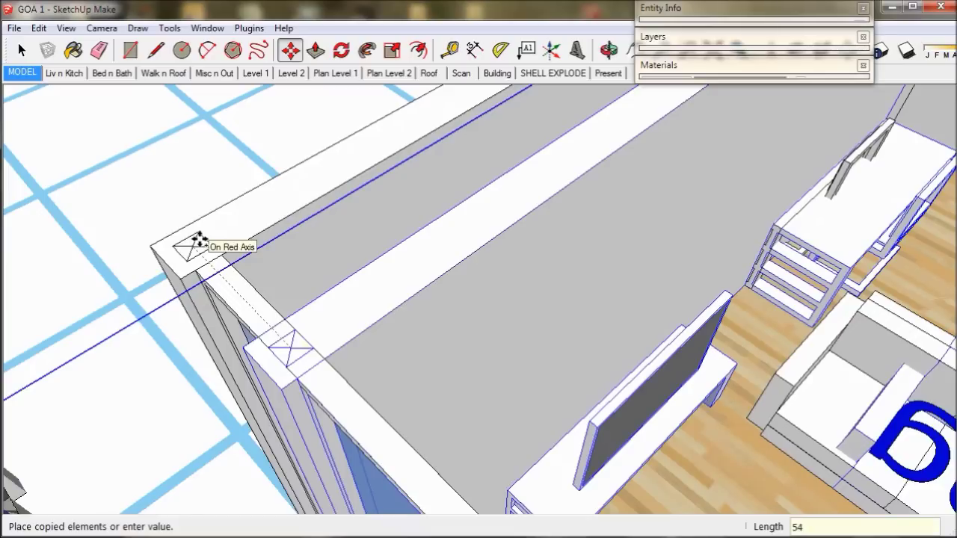
pyautogui.write('5400')
pyautogui.press('Return')
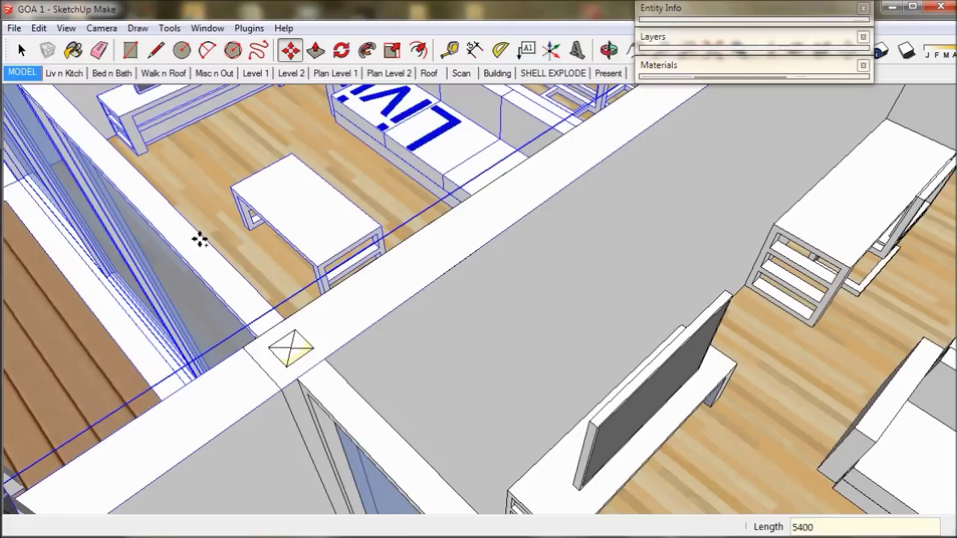
# - Move the third unit 1800 mm along the green axis so it continues the row's stagger
pyautogui.click(289, 342)
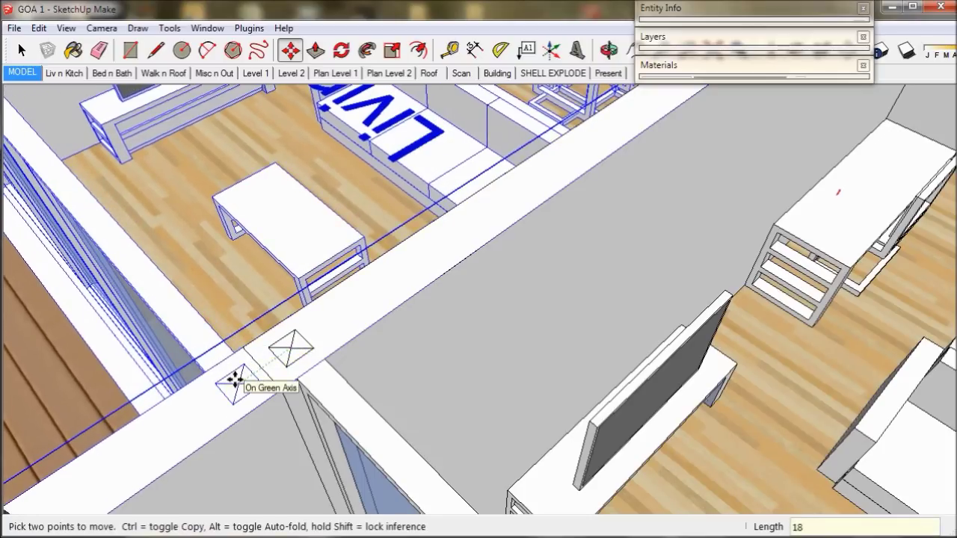
pyautogui.press('Return')
pyautogui.scroll(-3, 234, 379)
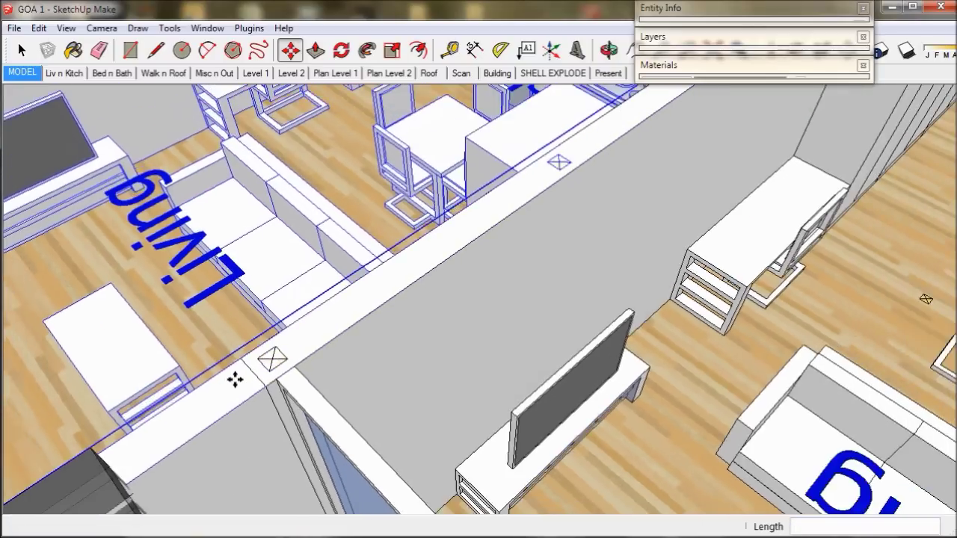
pyautogui.scroll(-6, 234, 379)
pyautogui.moveTo(267, 386); pyautogui.dragTo(379, 283, button='middle')
pyautogui.press('m')
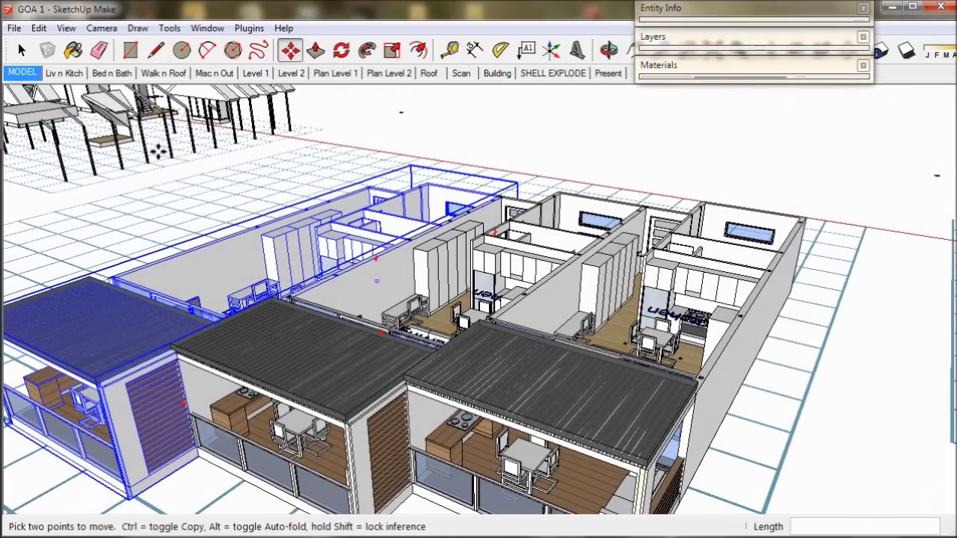
pyautogui.press('space')
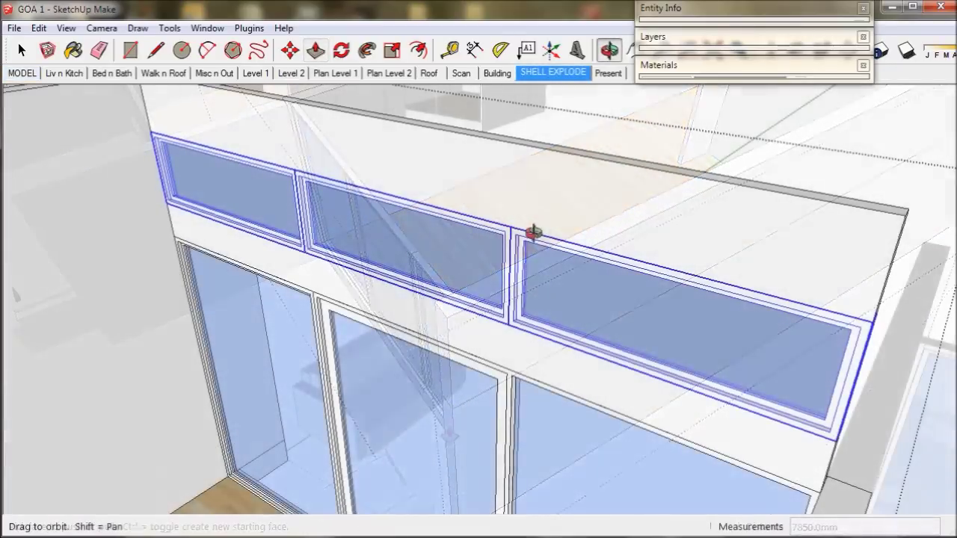
# - Push/pull the wall band above the high windows at the kitchen end of the end unit outward as an overhang
pyautogui.moveTo(530, 231); pyautogui.dragTo(573, 267, button='middle')
pyautogui.press('m')
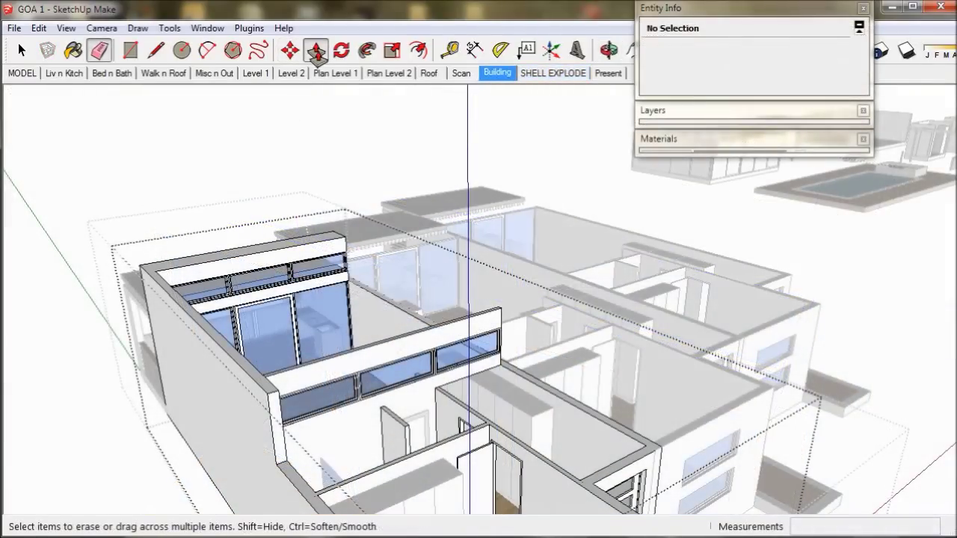
pyautogui.click(316, 50)
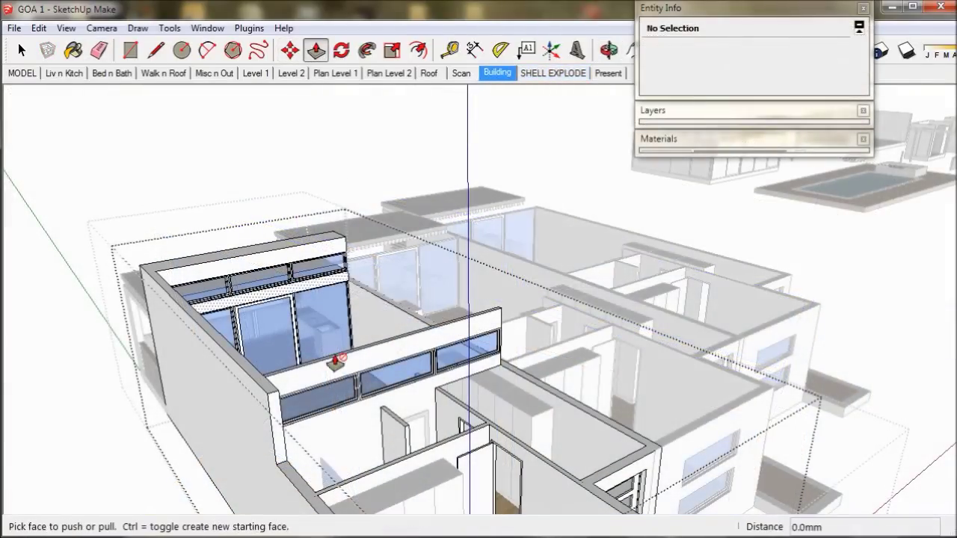
pyautogui.moveTo(331, 366); pyautogui.dragTo(279, 408)
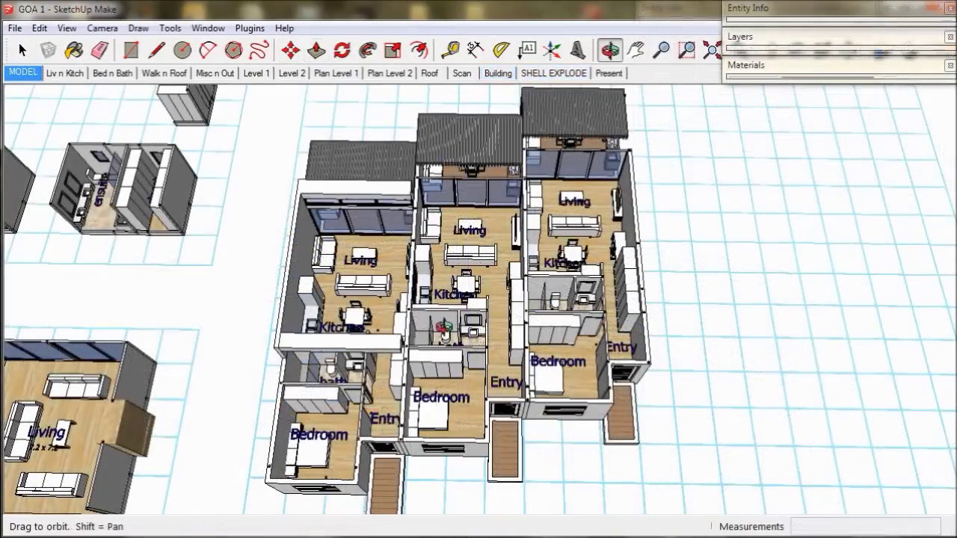
# - Review the row of three units in the Present, Plan Level 1 and Building scenes
pyautogui.moveTo(447, 322); pyautogui.dragTo(284, 234)
pyautogui.moveTo(287, 233); pyautogui.dragTo(287, 226, button='middle')
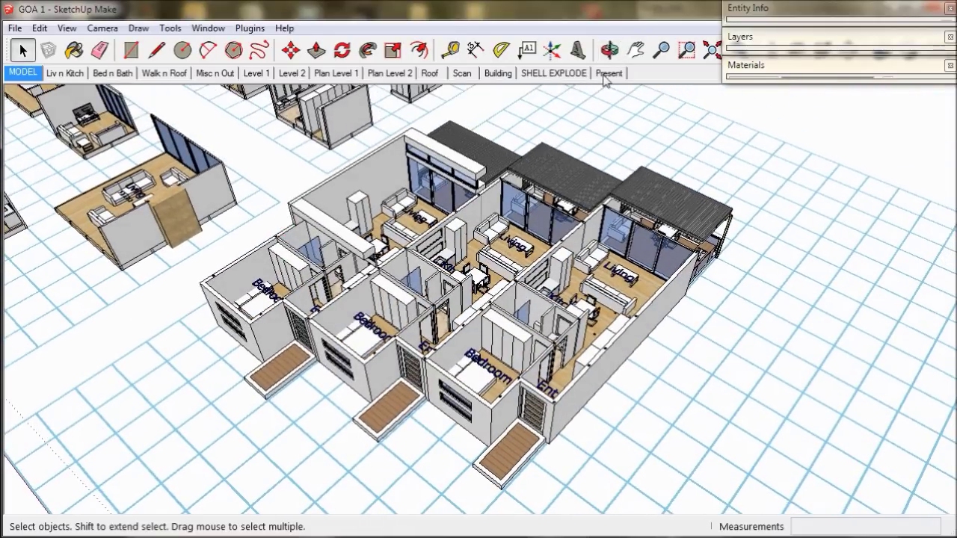
pyautogui.click(605, 75)
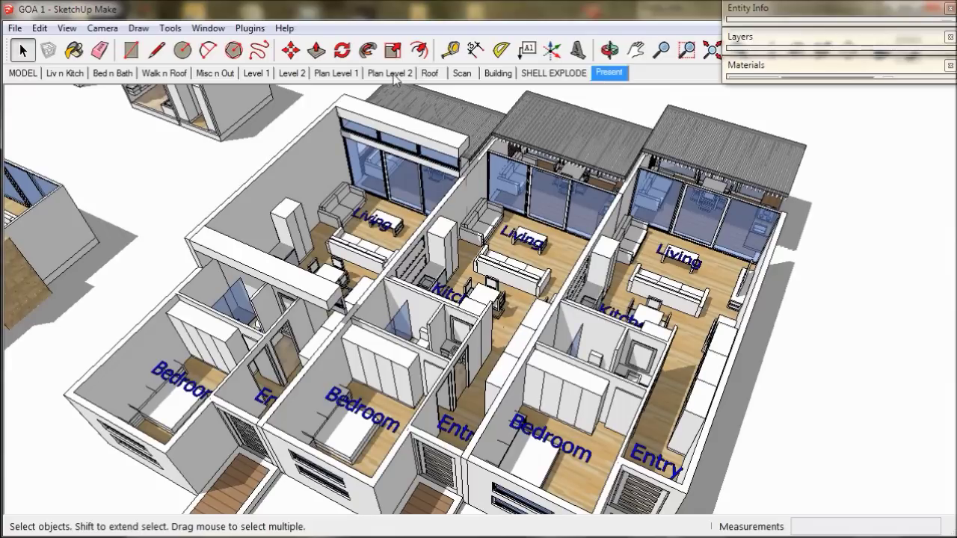
pyautogui.click(347, 78)
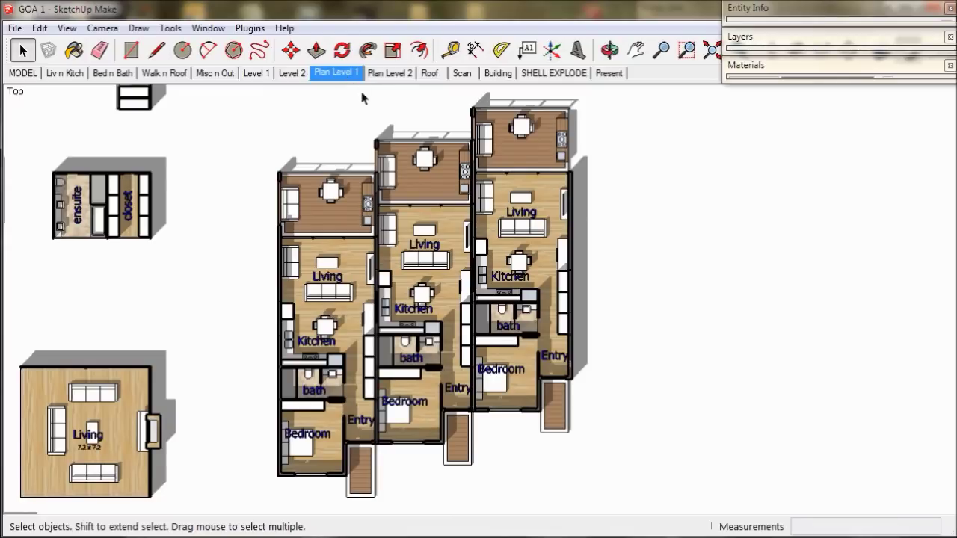
pyautogui.click(497, 73)
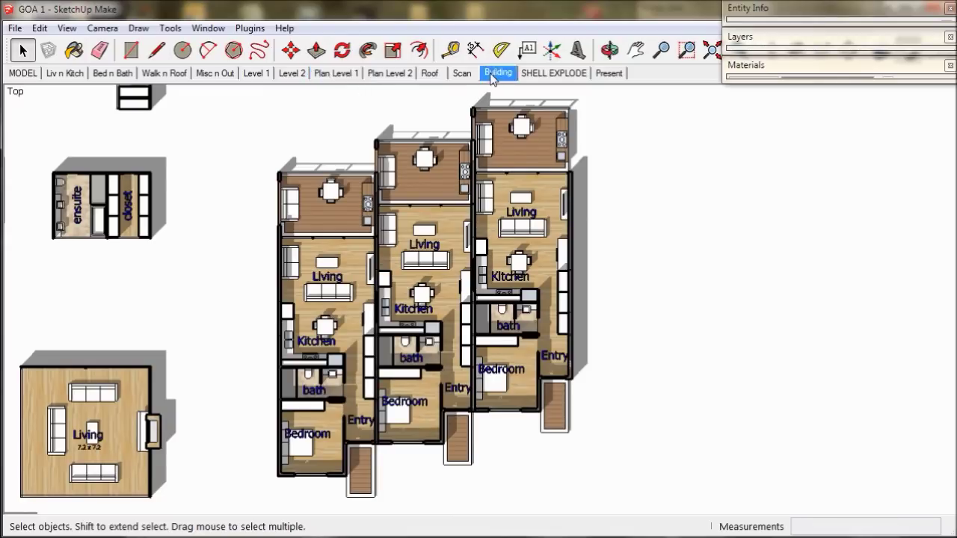
pyautogui.press('o')
pyautogui.moveTo(491, 137); pyautogui.dragTo(454, 257, button='middle')
pyautogui.keyDown('shift'); pyautogui.moveTo(545, 186); pyautogui.dragTo(458, 275, button='middle'); pyautogui.keyUp('shift')
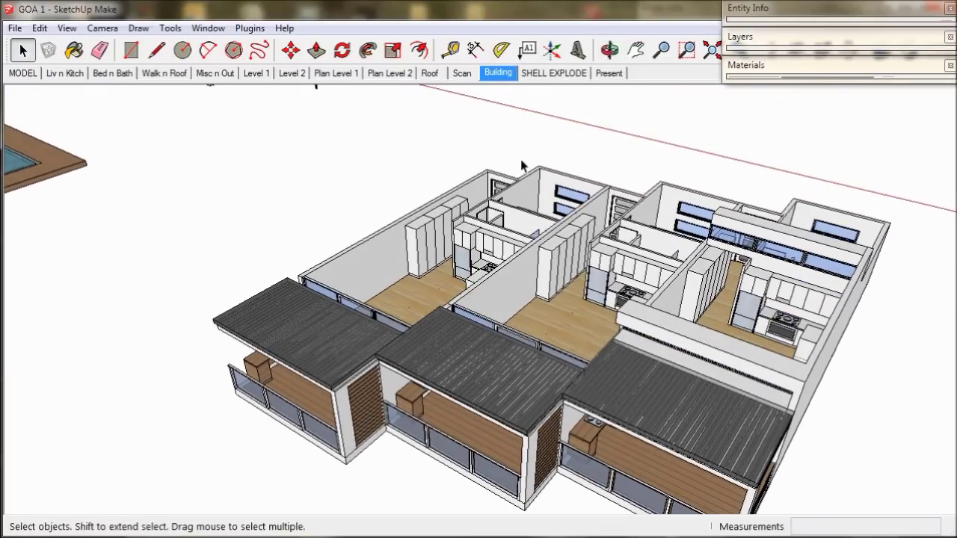
# - In the SHELL EXPLODE scene, copy the middle unit 5400 mm along the red axis over the neighbouring end unit
pyautogui.click(566, 75)
pyautogui.moveTo(551, 198); pyautogui.dragTo(507, 230, button='middle')
pyautogui.click(510, 322)
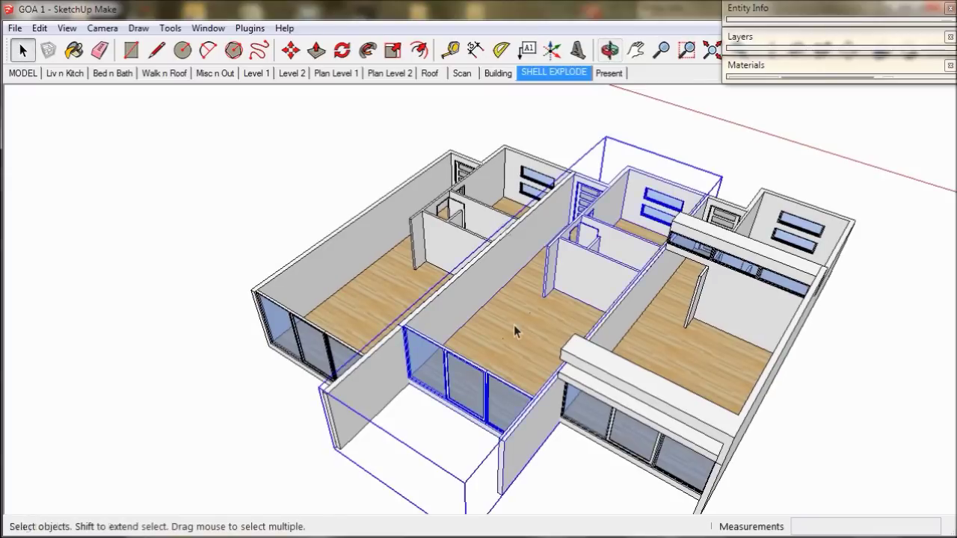
pyautogui.click(290, 50)
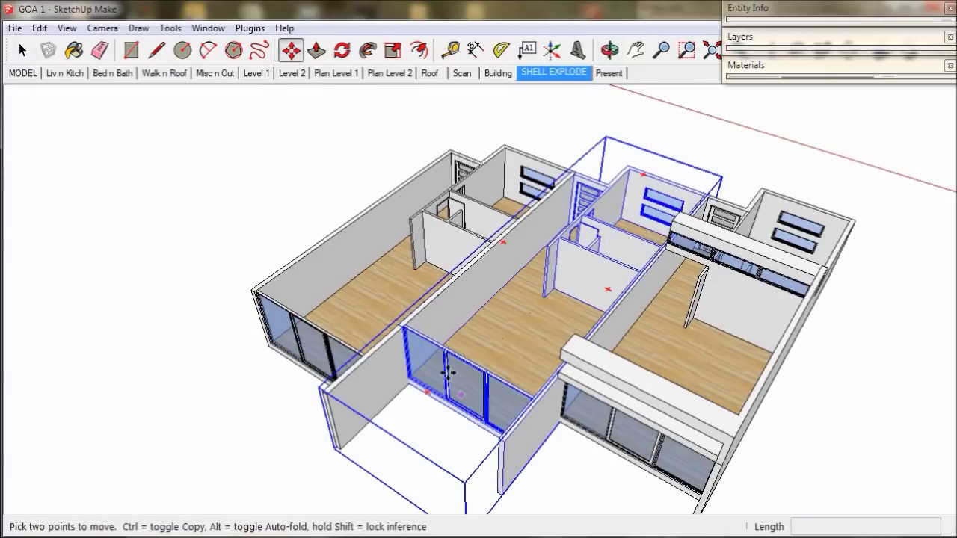
pyautogui.scroll(3, 523, 403)
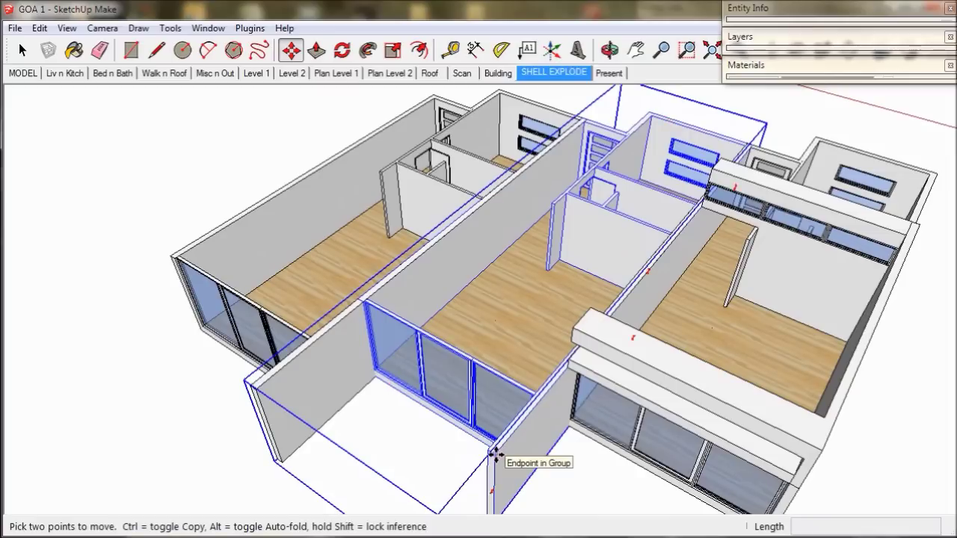
pyautogui.press('ctrl')
pyautogui.click(495, 454)
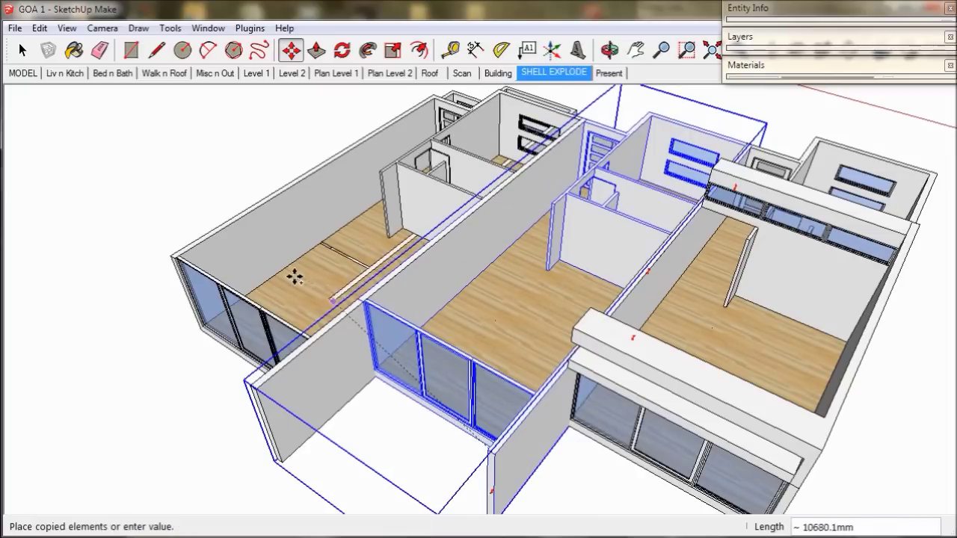
pyautogui.write('5400')
pyautogui.press('Return')
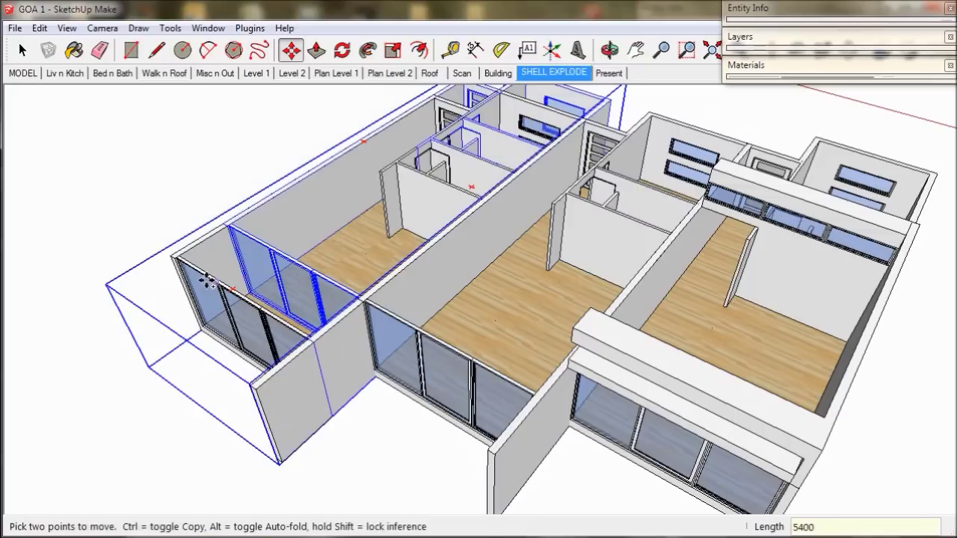
# - Move the copied unit up 3000 mm along the blue axis so it sits one level higher
pyautogui.click(370, 381)
pyautogui.write('3000')
pyautogui.press('Return')
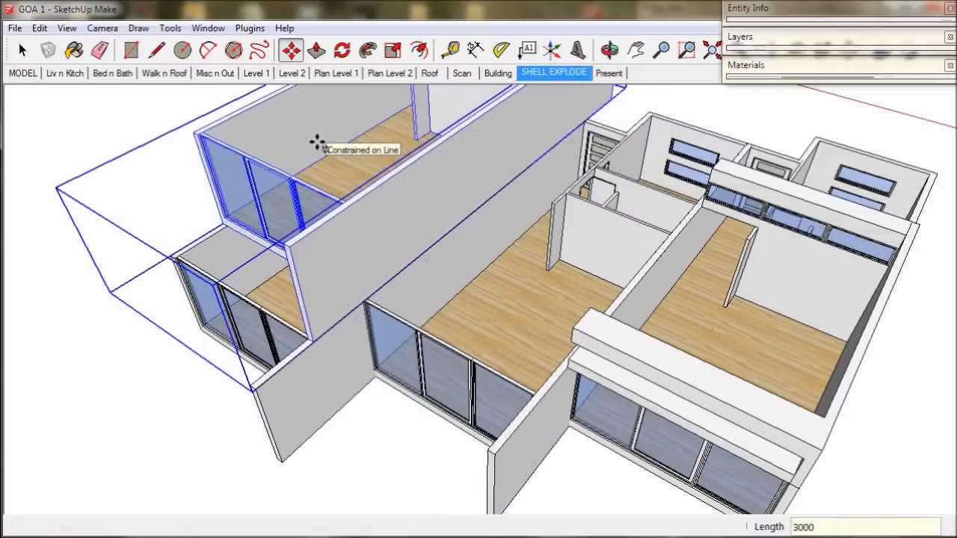
# - Copy the end unit with the overhang from its lower front wall corner to the adjoining unit's upper wall corner and multiply it x2
pyautogui.click(21, 49)
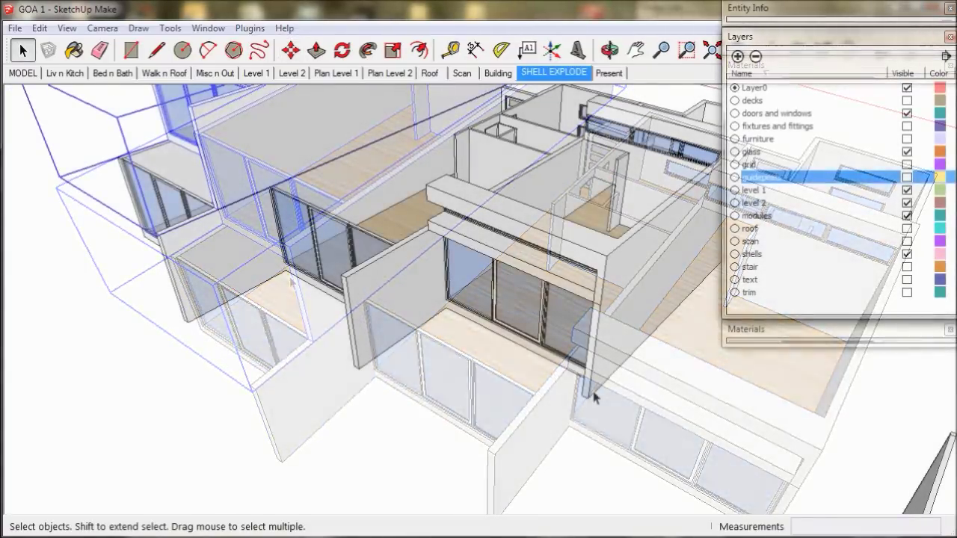
pyautogui.click(593, 399)
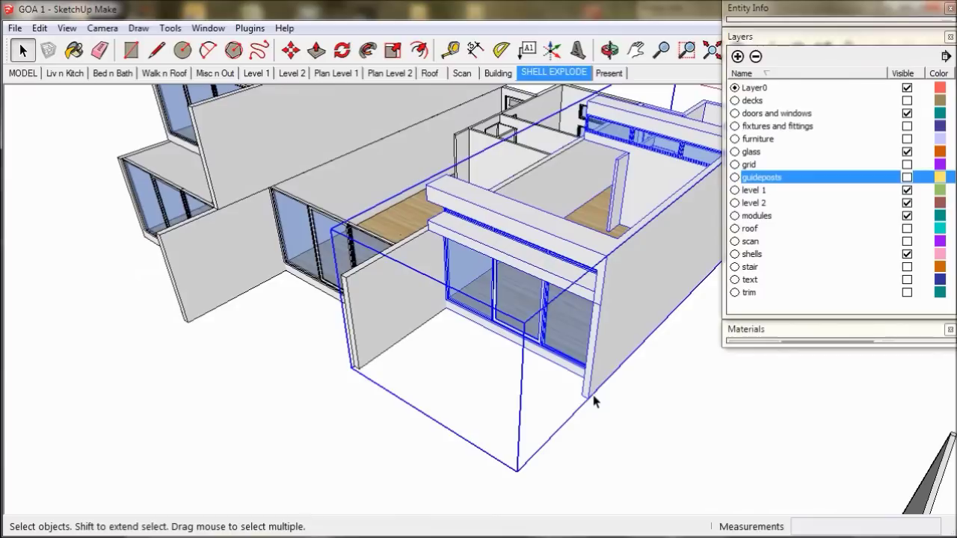
pyautogui.click(290, 49)
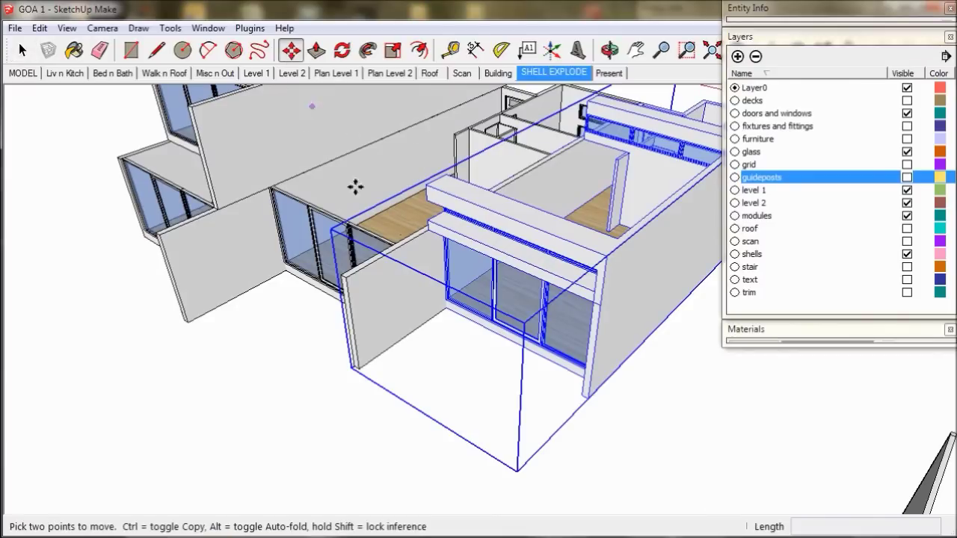
pyautogui.press('ctrl')
pyautogui.click(588, 397)
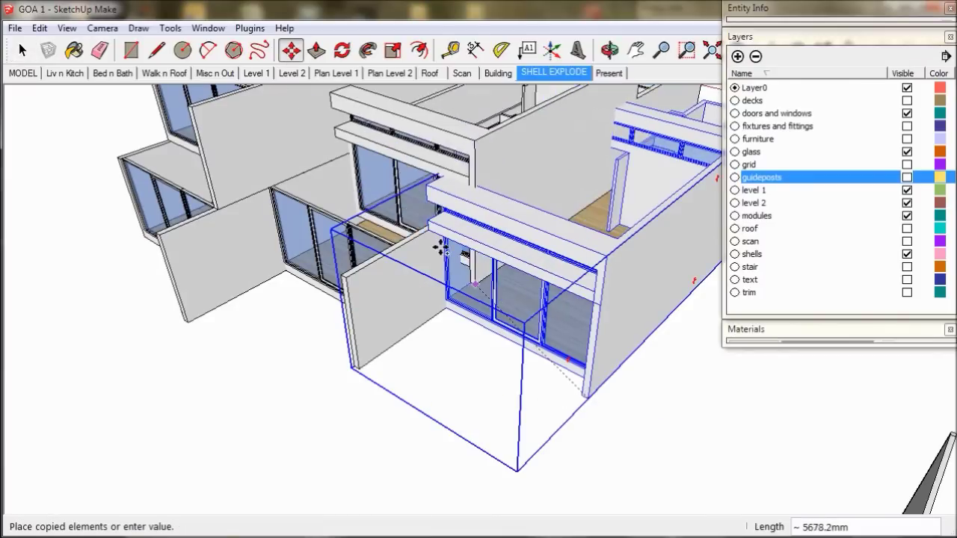
pyautogui.scroll(3, 434, 232)
pyautogui.scroll(4, 430, 231)
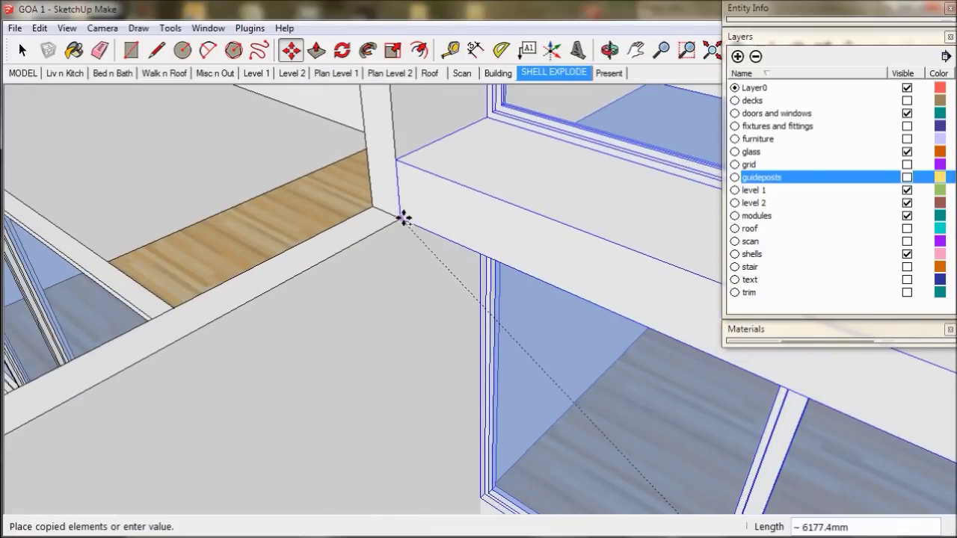
pyautogui.click(403, 218)
pyautogui.write('x')
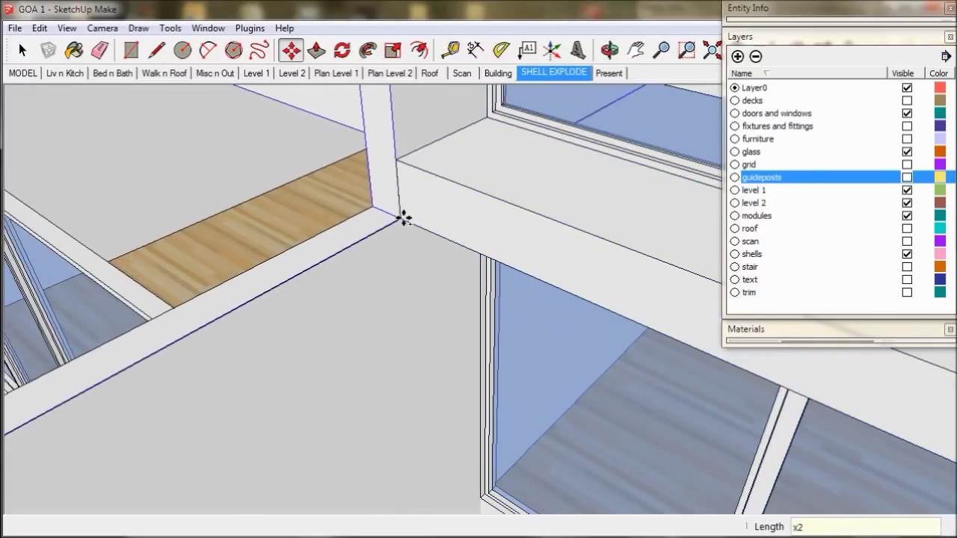
pyautogui.write('2')
pyautogui.press('Return')
# - Select the whole stepped block of units and copy it 16200 mm along the red axis
pyautogui.scroll(-5, 410, 222)
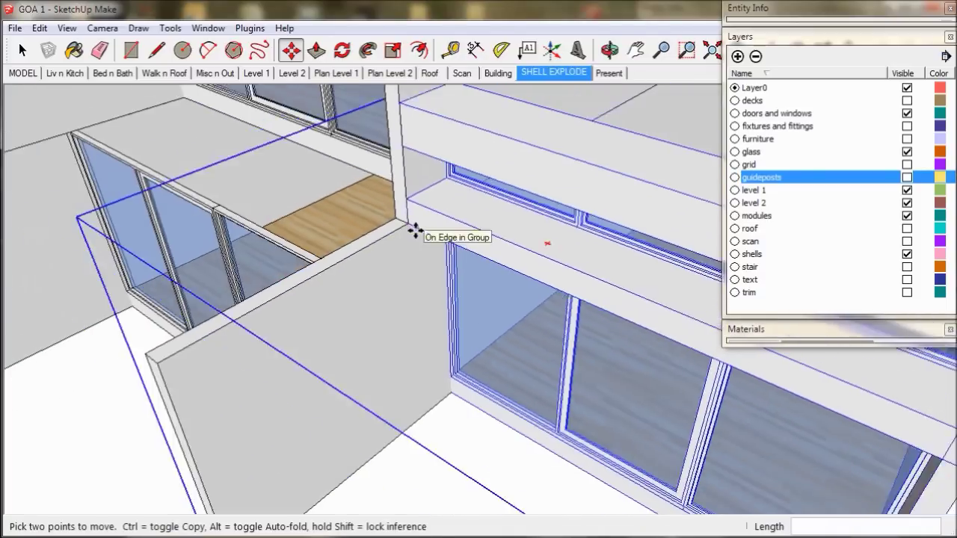
pyautogui.scroll(-6, 413, 232)
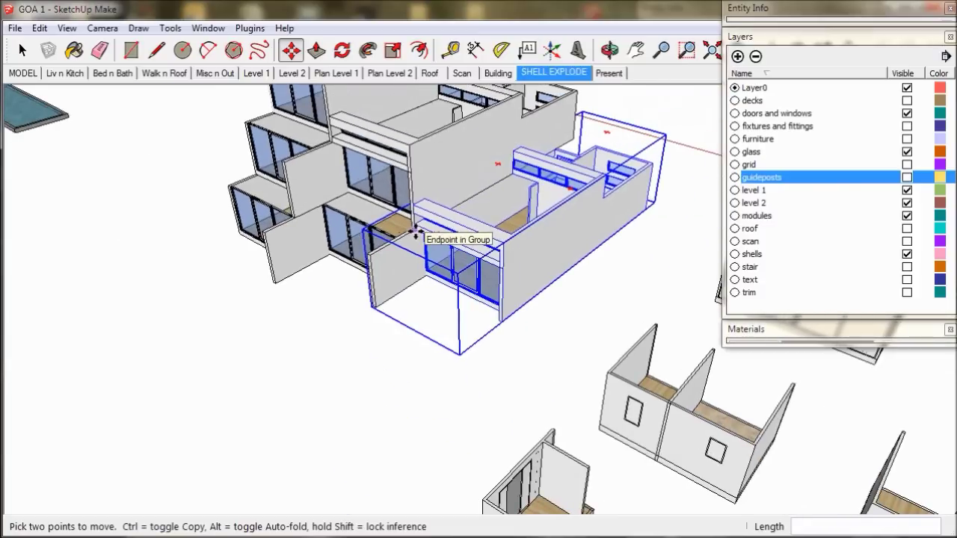
pyautogui.keyDown('shift'); pyautogui.moveTo(415, 232); pyautogui.dragTo(456, 346, button='middle'); pyautogui.keyUp('shift')
pyautogui.moveTo(457, 346); pyautogui.dragTo(488, 338, button='middle')
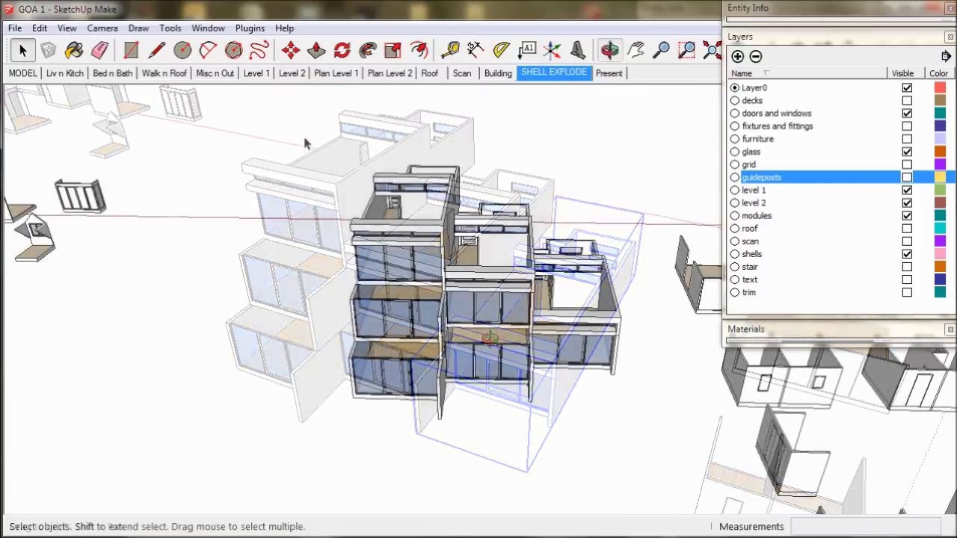
pyautogui.moveTo(304, 133); pyautogui.dragTo(647, 440)
pyautogui.moveTo(646, 438); pyautogui.dragTo(495, 436, button='middle')
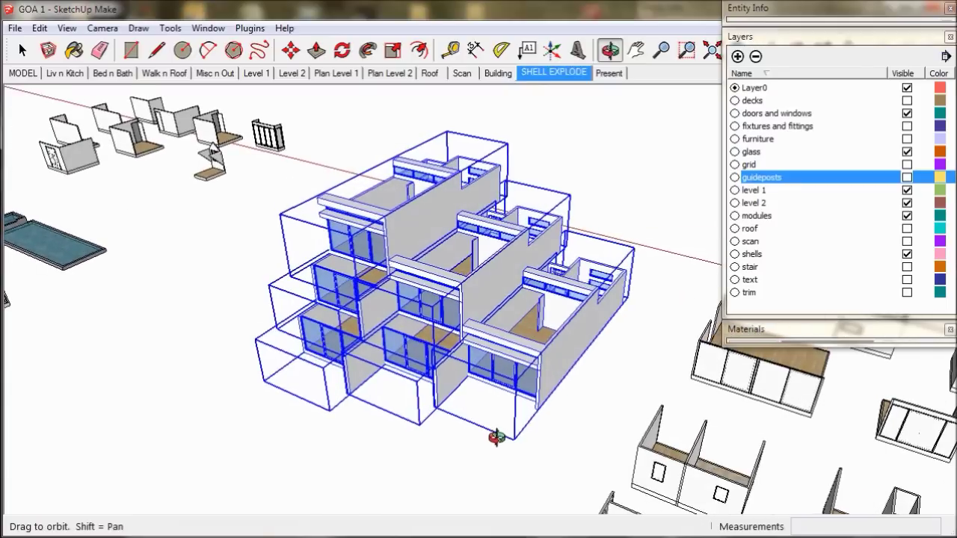
pyautogui.click(290, 49)
pyautogui.scroll(5, 517, 394)
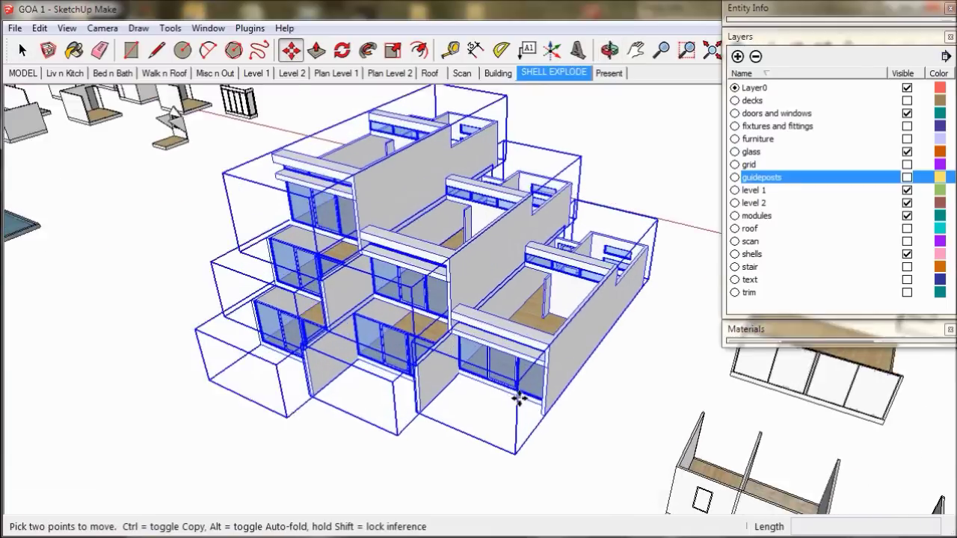
pyautogui.click(557, 428)
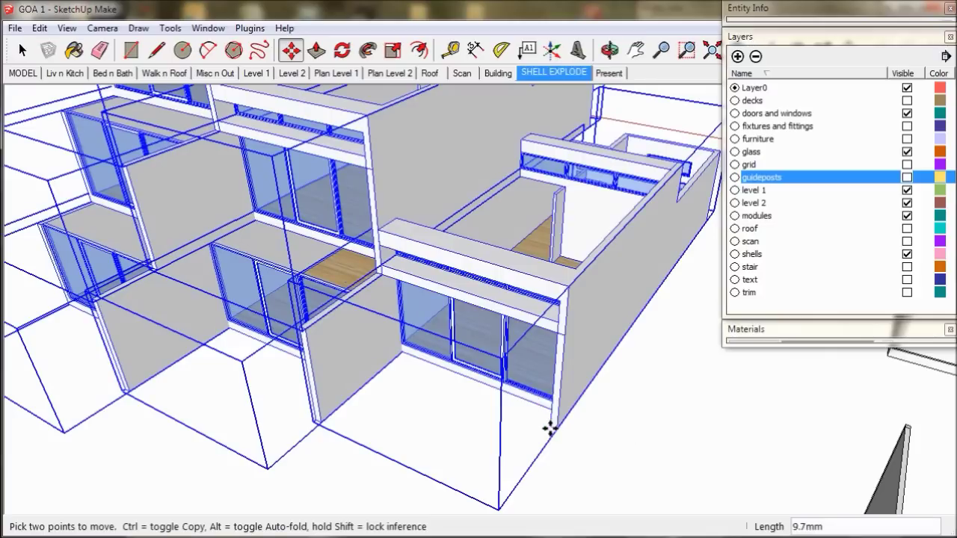
pyautogui.press('ctrl')
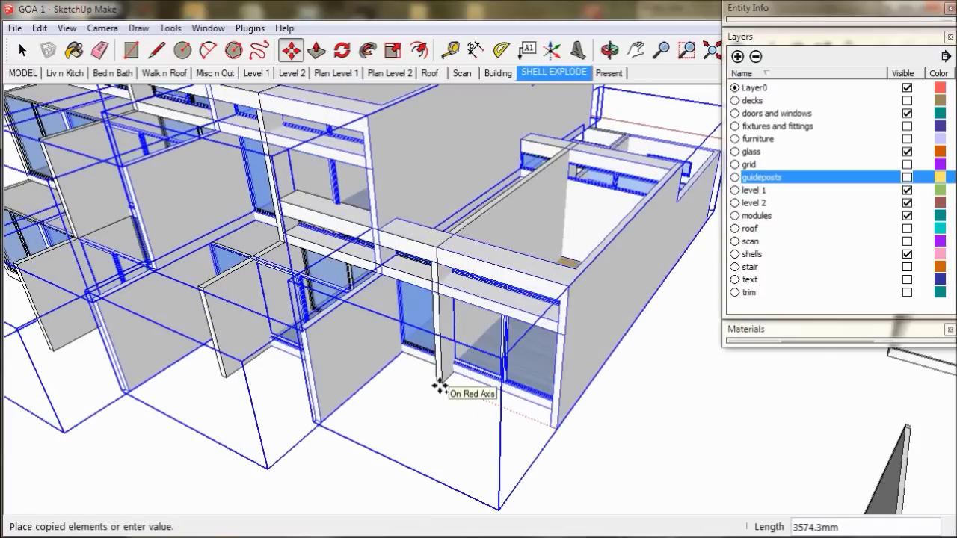
pyautogui.write('16200')
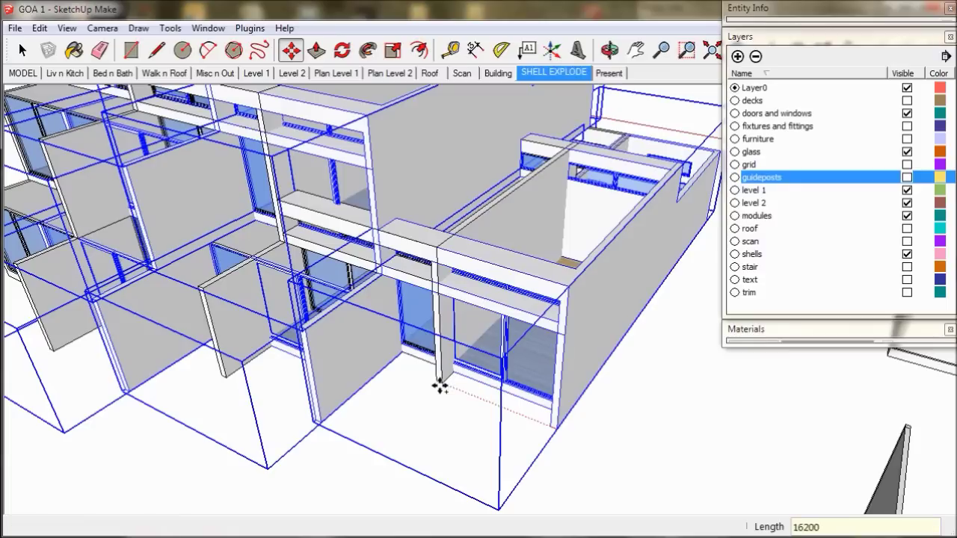
# - Flip the copied block along the red direction so it mirrors the original
pyautogui.scroll(-5, 440, 385)
pyautogui.rightClick(420, 322)
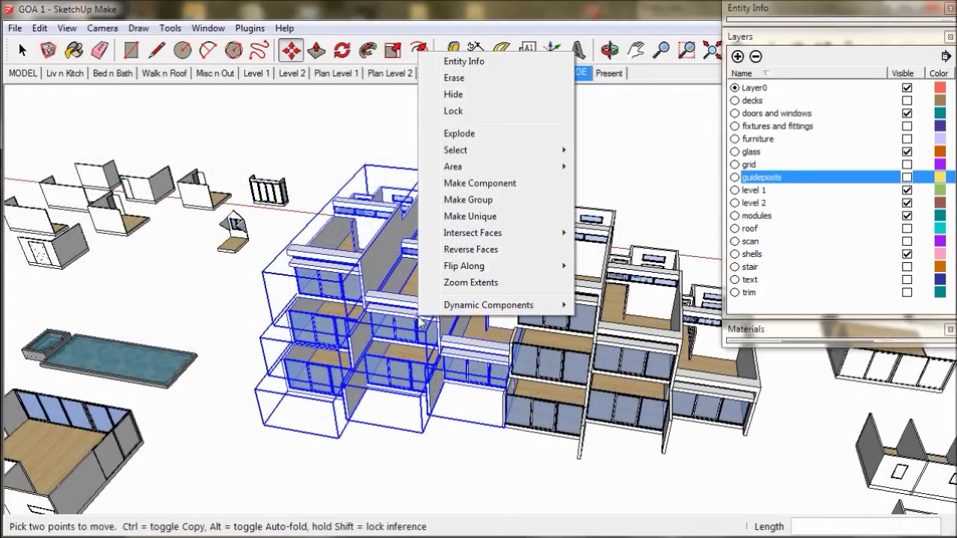
pyautogui.moveTo(481, 265)
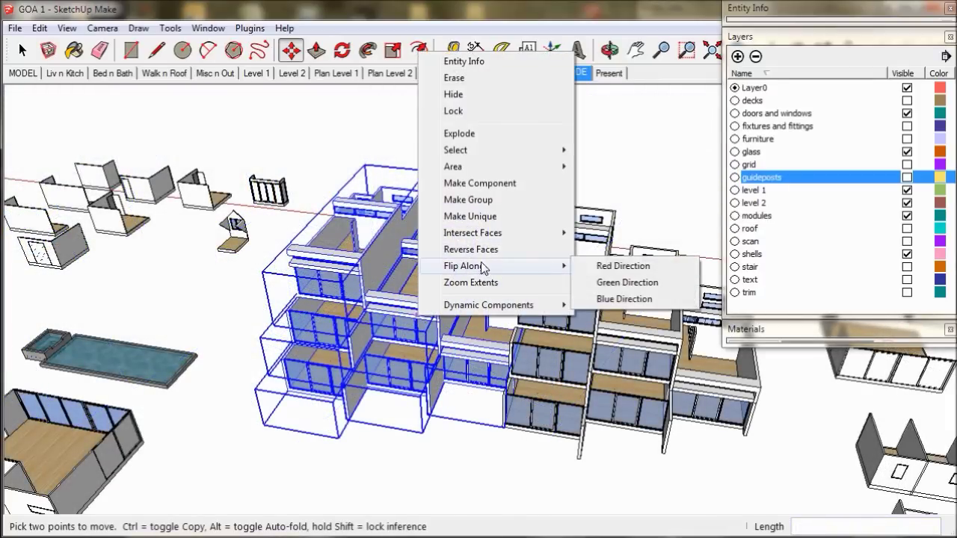
pyautogui.click(606, 266)
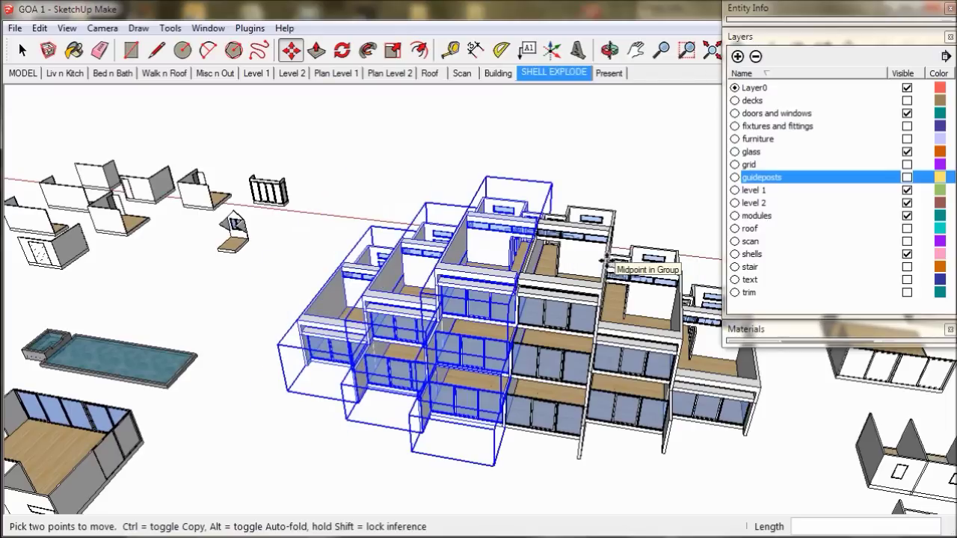
# - Examine the joint between the mirrored and original blocks, and inspect the stepped facade in the Building scene
pyautogui.scroll(3, 526, 284)
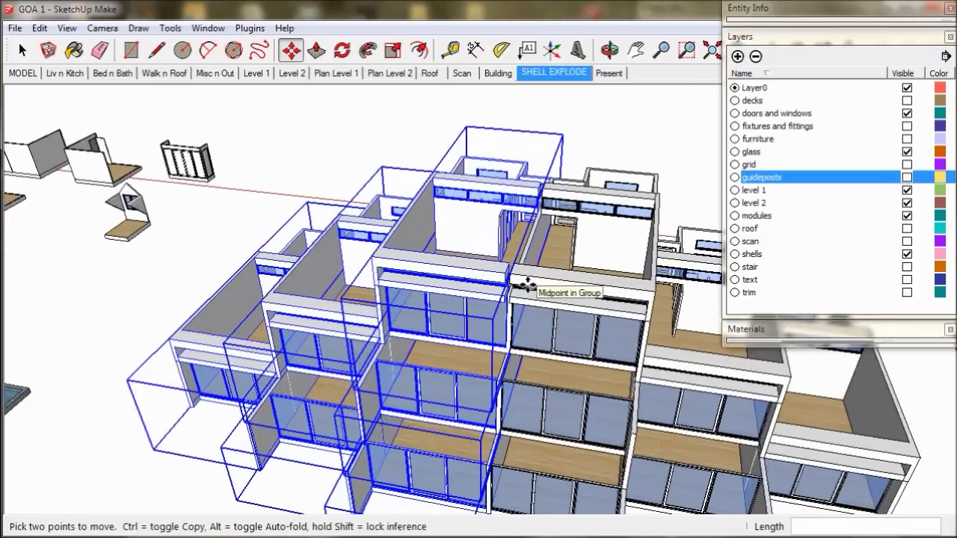
pyautogui.scroll(5, 523, 278)
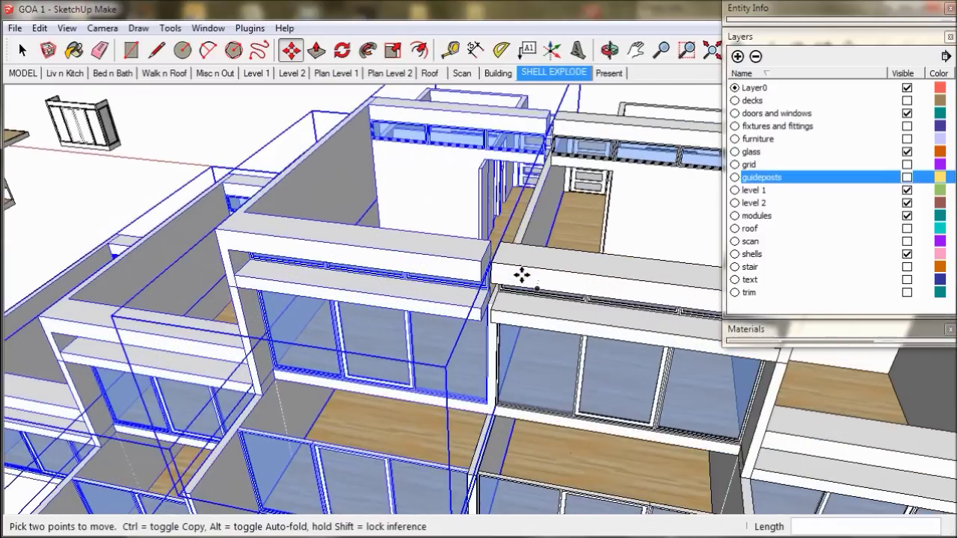
pyautogui.moveTo(519, 271); pyautogui.dragTo(631, 282, button='middle')
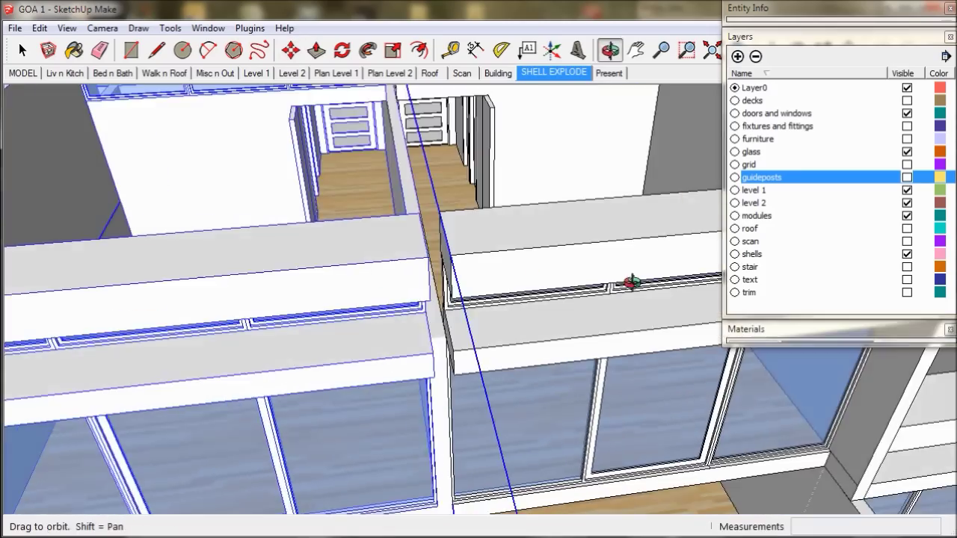
pyautogui.press('pageup')
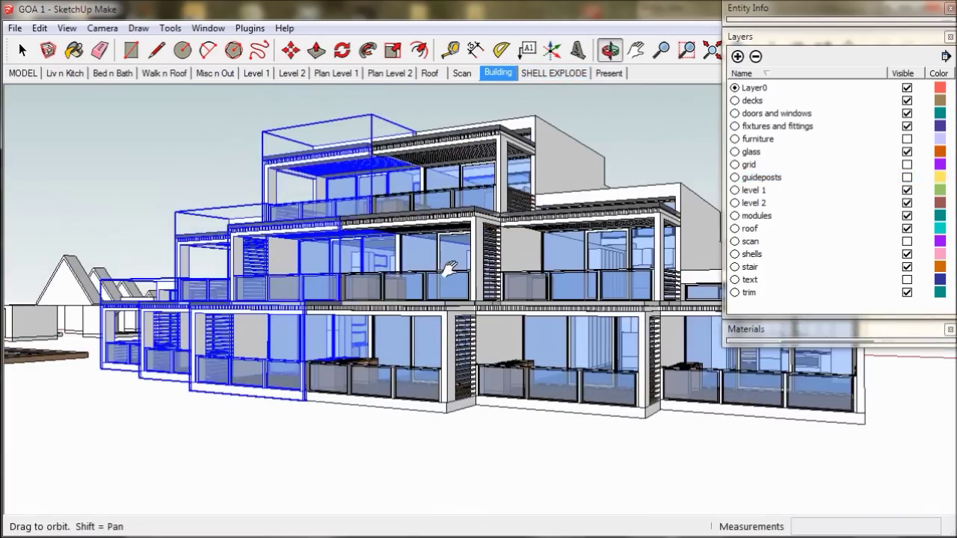
pyautogui.moveTo(449, 269)
pyautogui.keyDown('shift'); pyautogui.mouseDown(button='middle')
pyautogui.moveTo(448, 279)
pyautogui.moveTo(460, 265)
pyautogui.mouseUp(button='middle'); pyautogui.keyUp('shift')
pyautogui.click(785, 39)
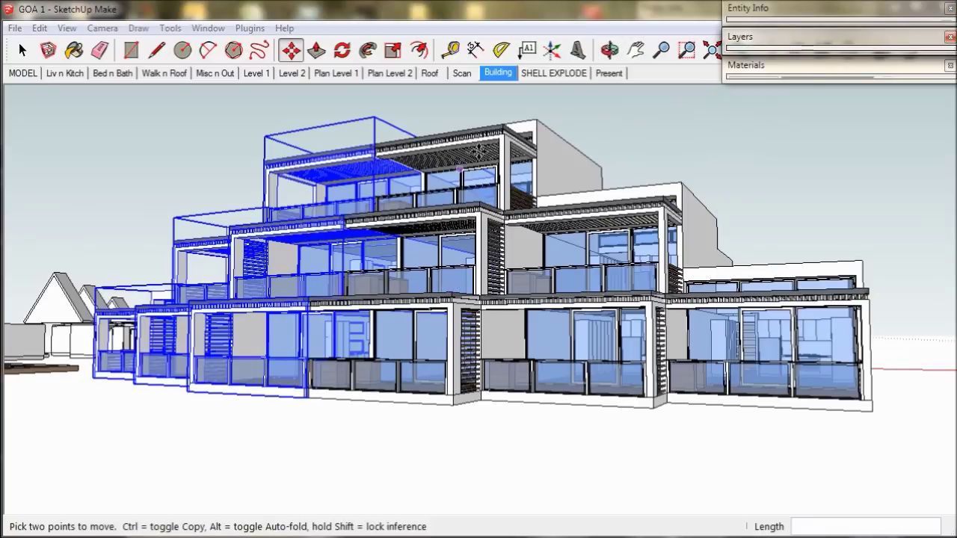
pyautogui.moveTo(439, 228); pyautogui.dragTo(535, 232, button='middle')
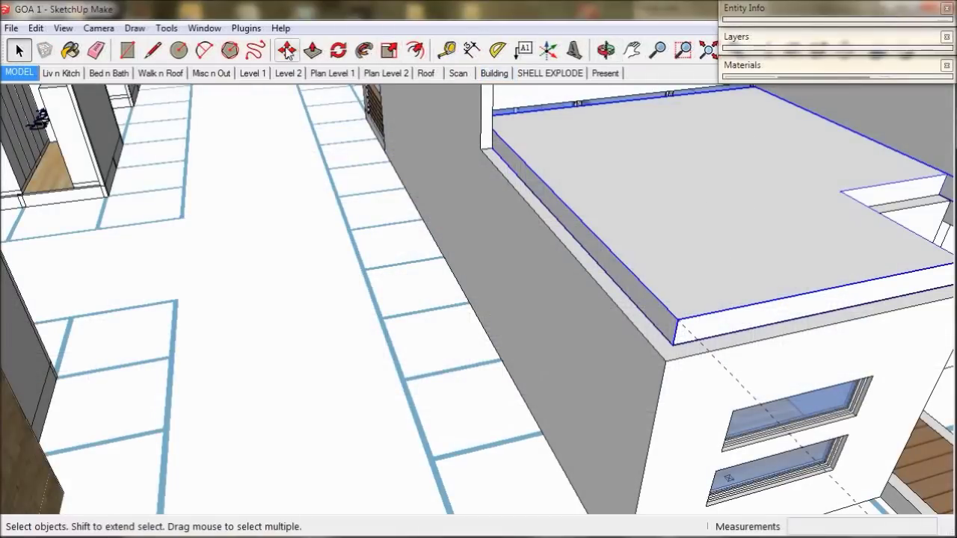
# - Lower the roof slab over the bedroom end about 102 mm so it sits below the parapet's top edge
pyautogui.click(286, 49)
pyautogui.click(675, 324)
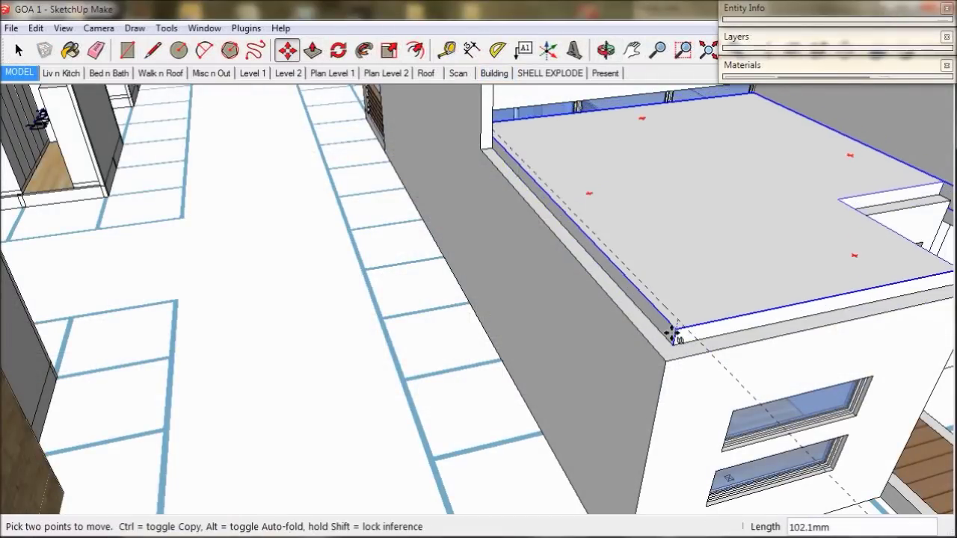
pyautogui.moveTo(670, 345); pyautogui.dragTo(692, 324, button='middle')
pyautogui.moveTo(692, 324); pyautogui.dragTo(697, 340, button='middle')
# - Cut the roof component from the model and paste it in place inside the unit component
pyautogui.click(36, 28)
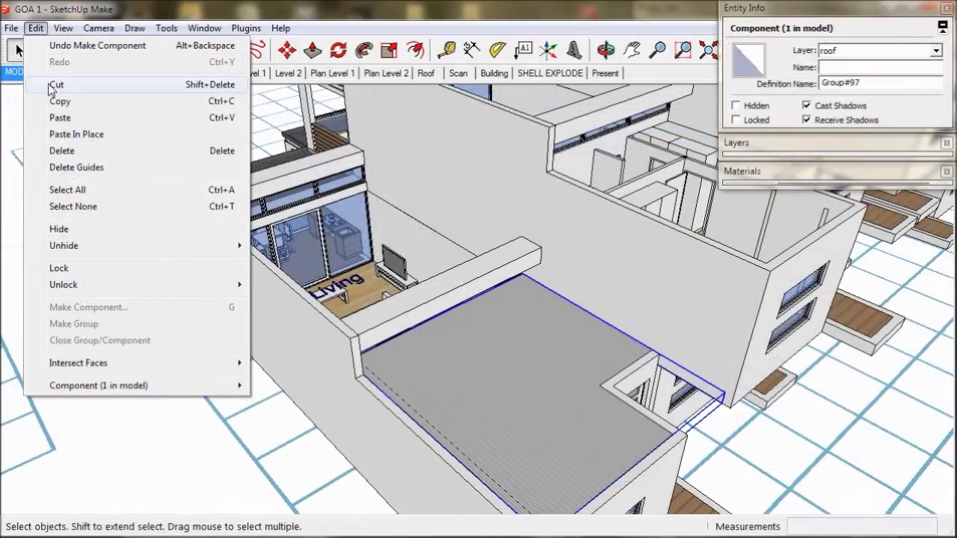
pyautogui.click(61, 101)
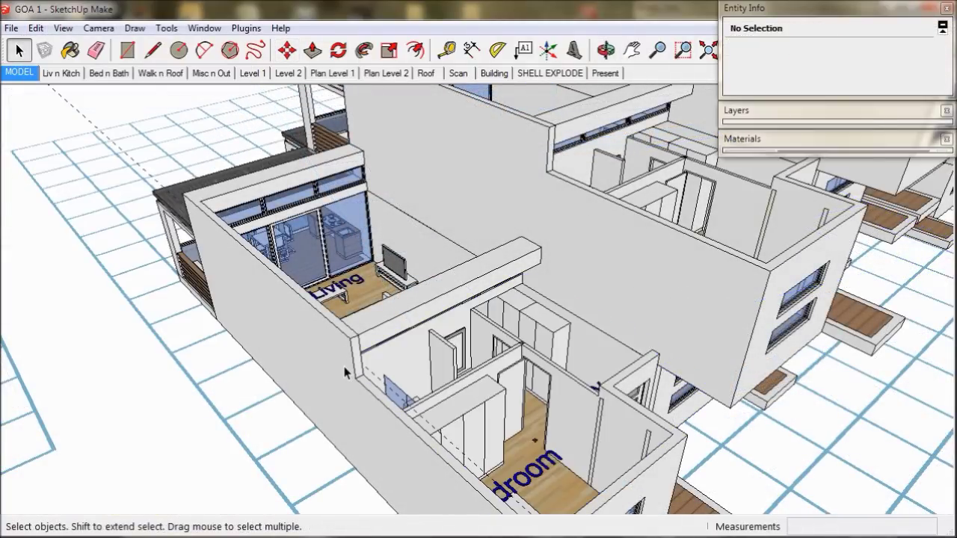
pyautogui.click(345, 371)
pyautogui.doubleClick(344, 371)
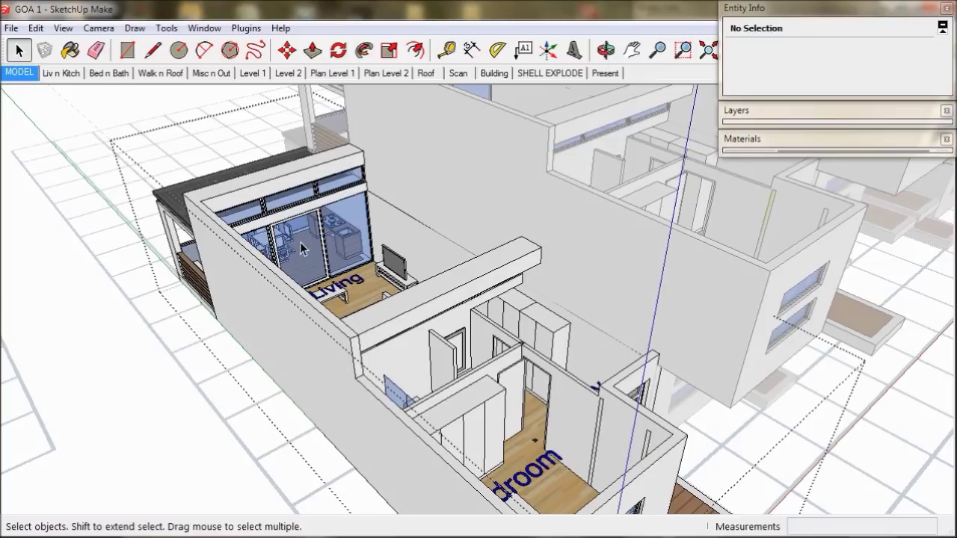
pyautogui.click(36, 27)
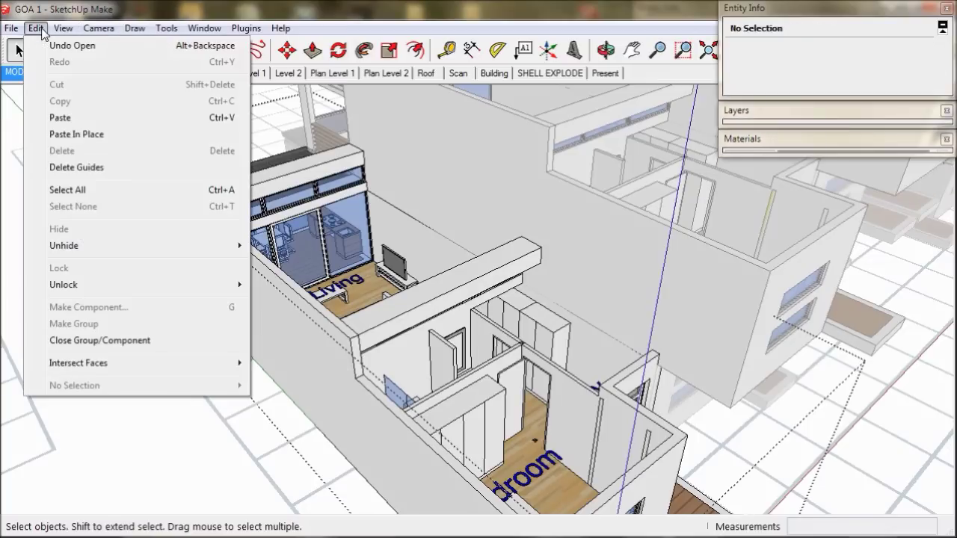
pyautogui.click(66, 134)
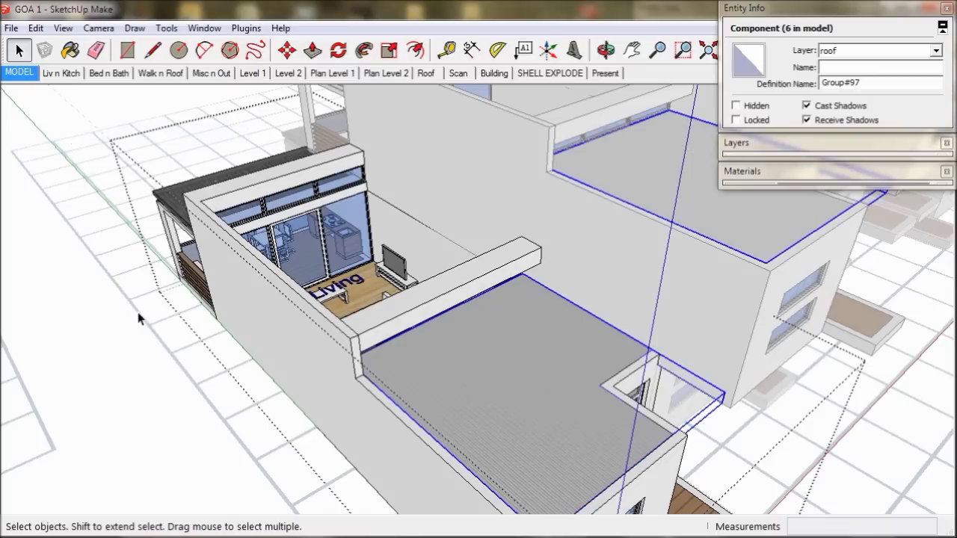
# - Close the unit component and examine the roofs across the mirrored block from above
pyautogui.click(114, 338)
pyautogui.moveTo(314, 300); pyautogui.dragTo(313, 314, button='middle')
pyautogui.scroll(-3, 516, 305)
pyautogui.moveTo(551, 297); pyautogui.dragTo(391, 420, button='middle')
pyautogui.scroll(-2, 393, 422)
pyautogui.moveTo(614, 301); pyautogui.dragTo(568, 393, button='middle')
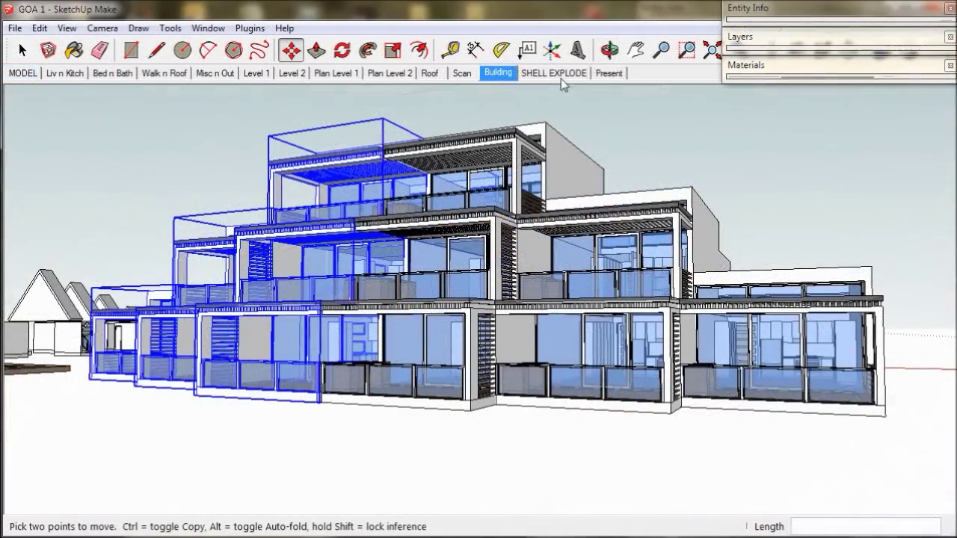
# - Review the block in the Present scene and the Plan Level 1 scene, and clear the selection
pyautogui.click(609, 74)
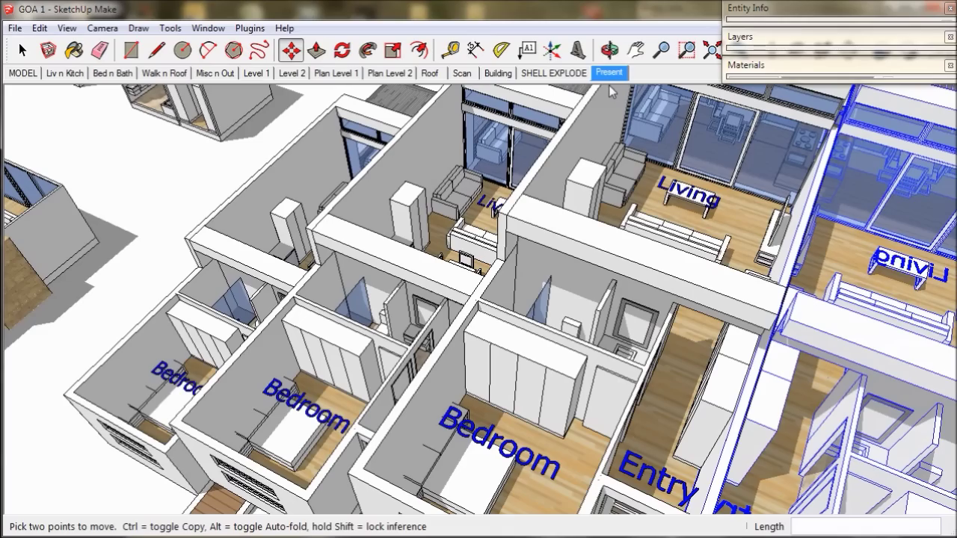
pyautogui.moveTo(593, 276); pyautogui.dragTo(613, 310, button='middle')
pyautogui.click(350, 74)
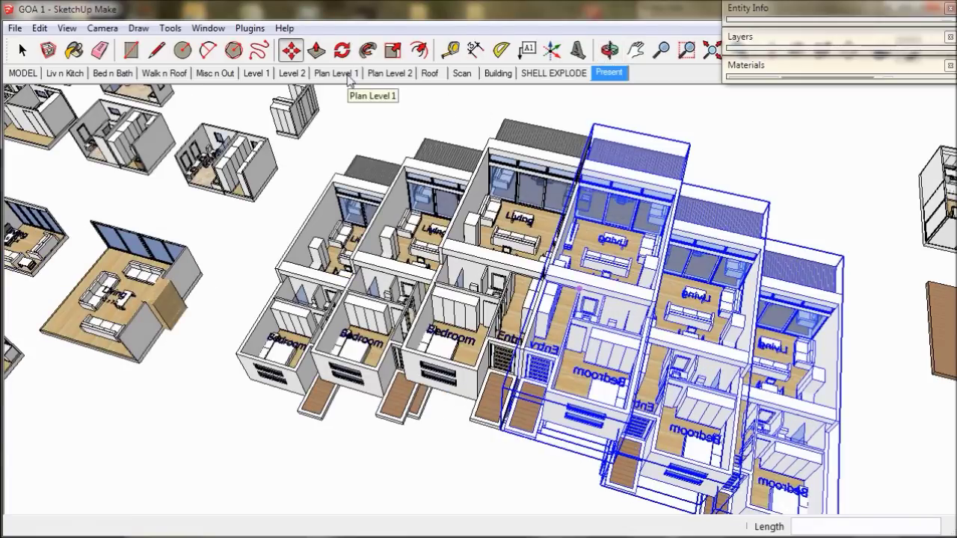
pyautogui.click(348, 74)
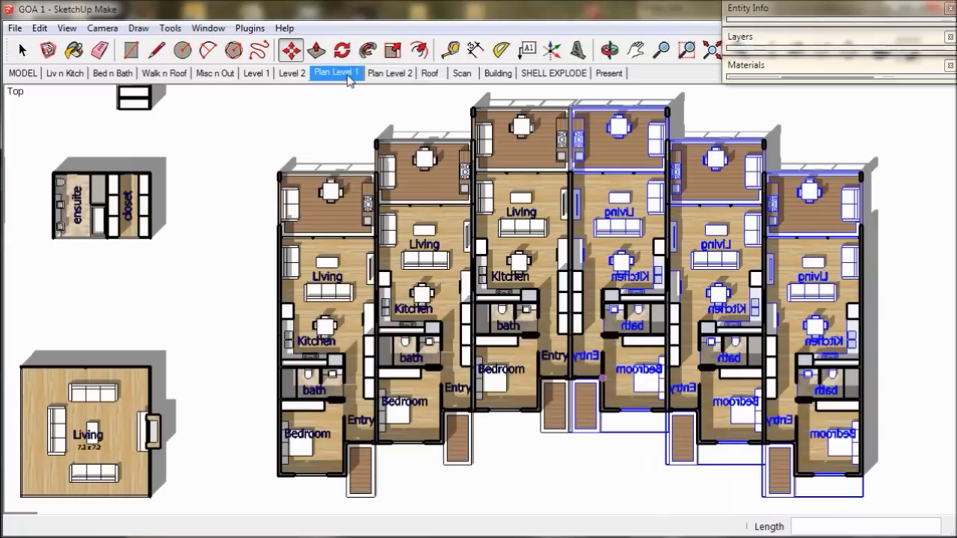
pyautogui.click(22, 50)
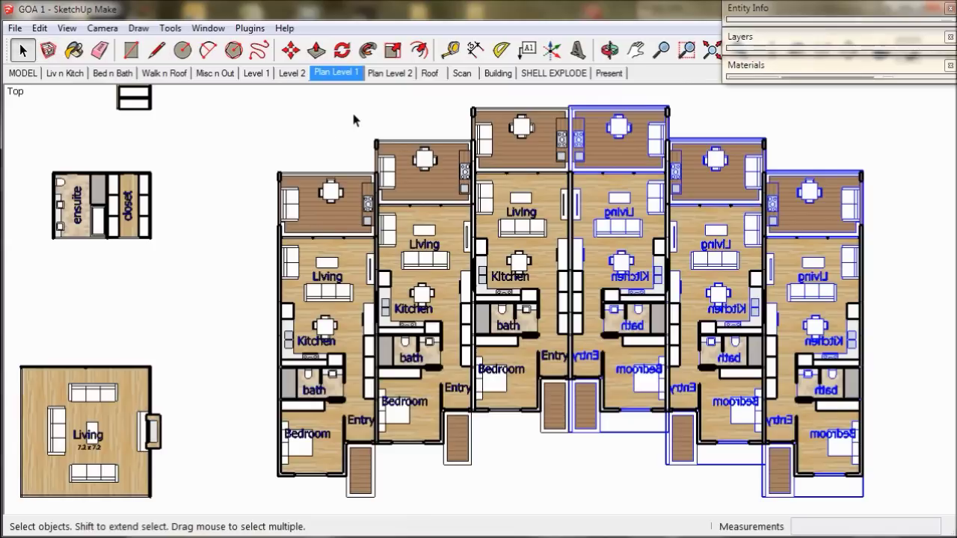
pyautogui.click(354, 118)
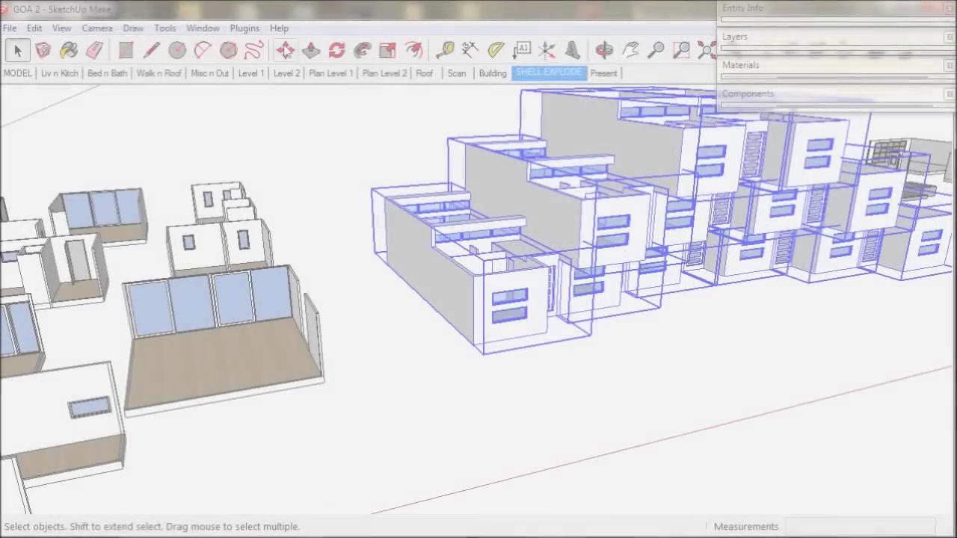
# - Raise the whole selected block of units straight up along the blue axis from its bottom corner endpoint
pyautogui.press('m')
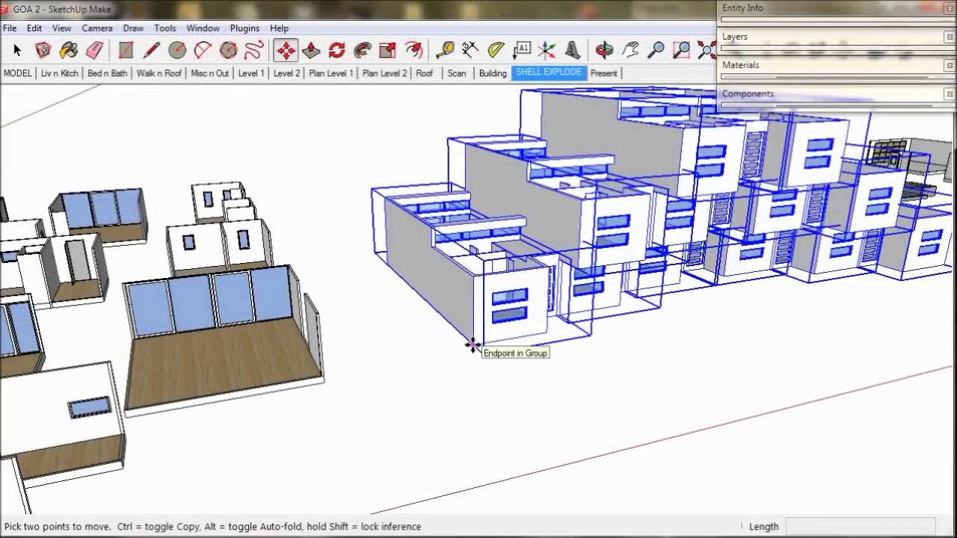
pyautogui.click(472, 344)
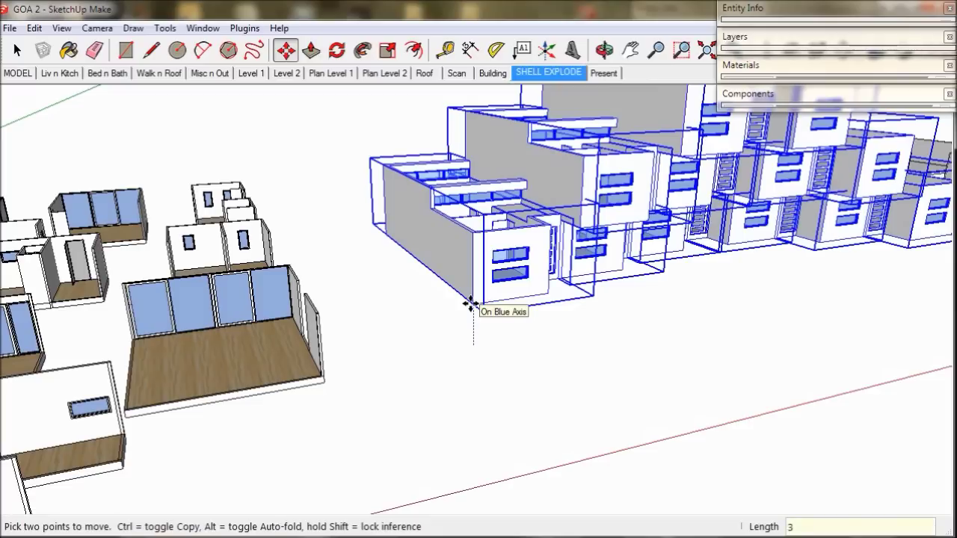
pyautogui.press('Return')
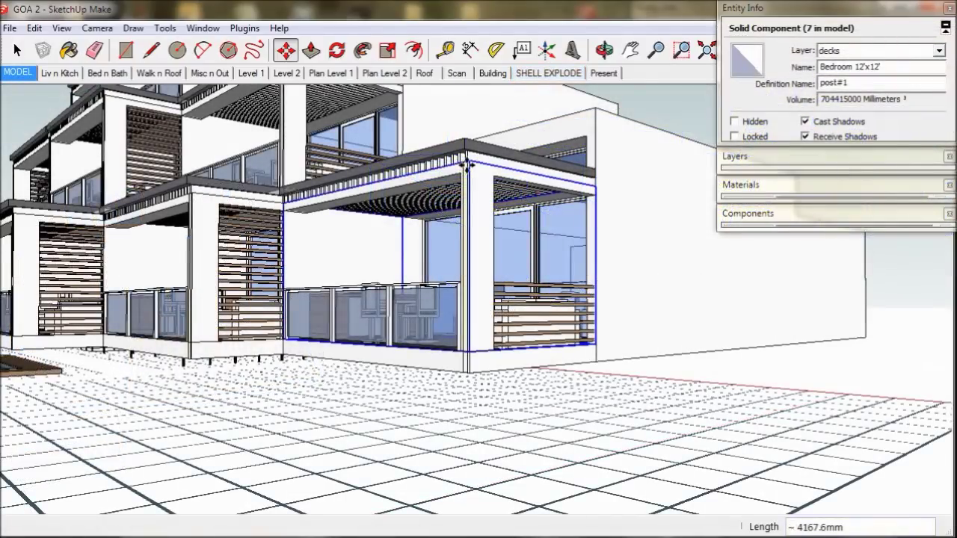
# - Make the copied deck post frame component unique and move it 3000 mm straight down beneath the corner deck
pyautogui.rightClick(469, 172)
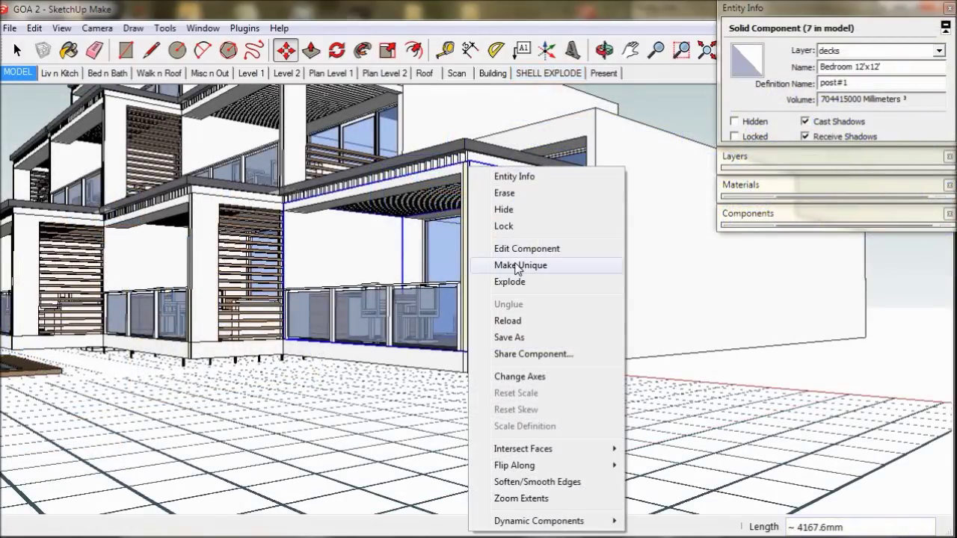
pyautogui.click(517, 265)
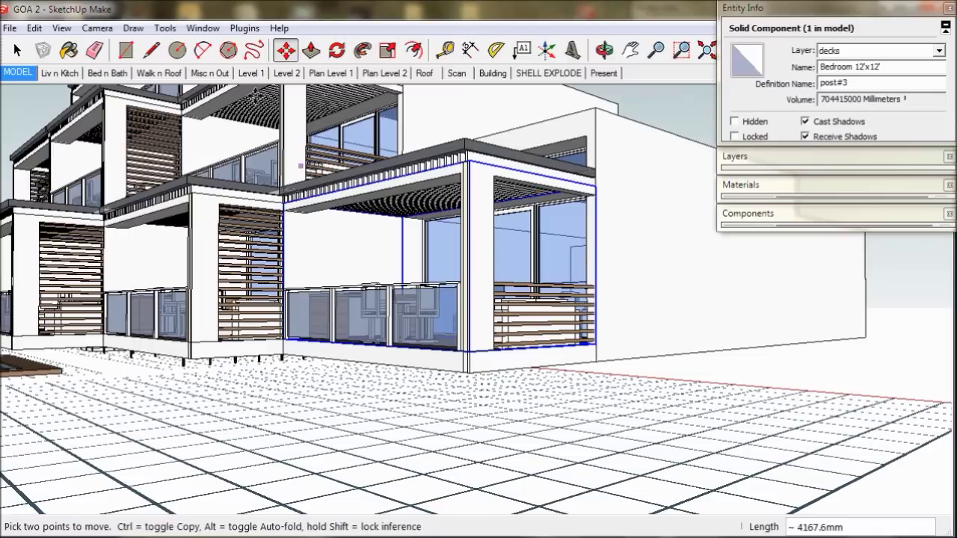
pyautogui.click(296, 57)
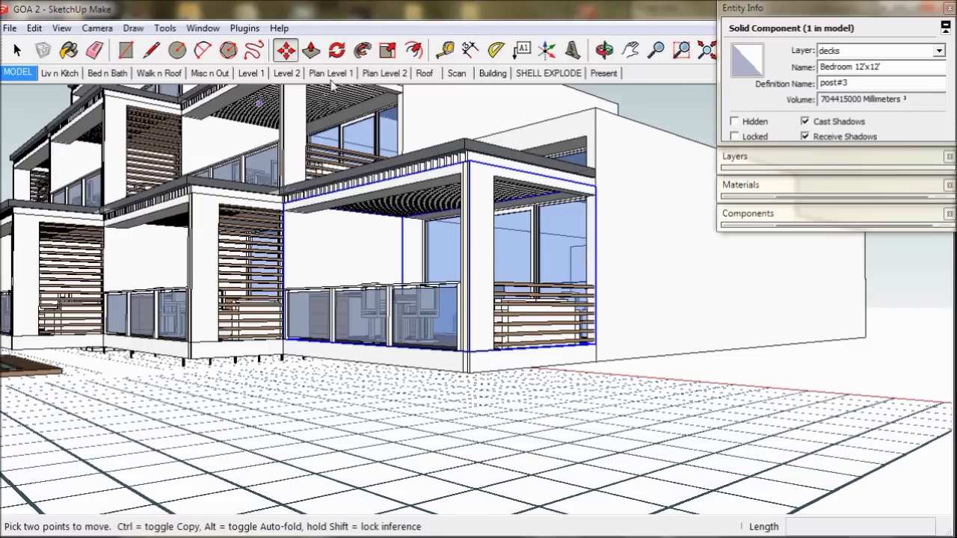
pyautogui.click(465, 160)
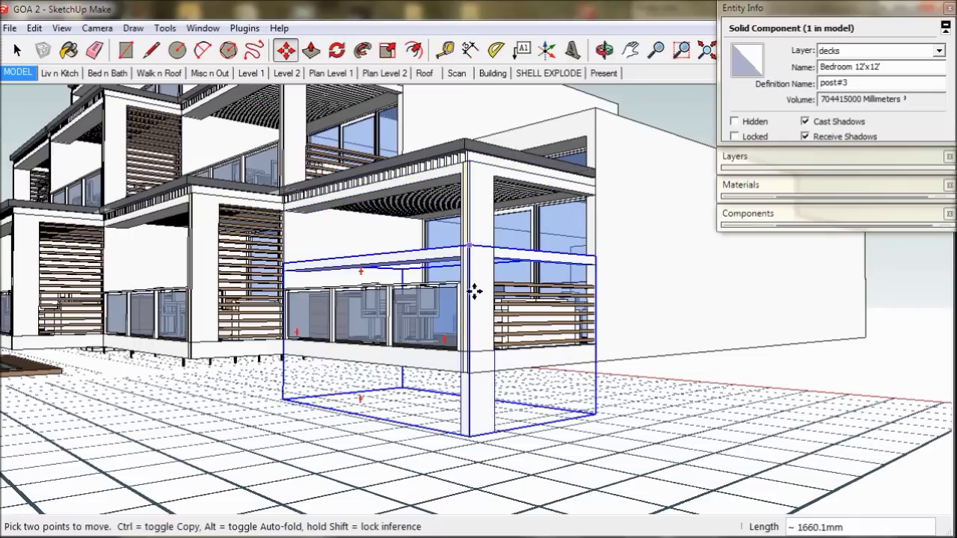
pyautogui.write('3000')
pyautogui.press('Return')
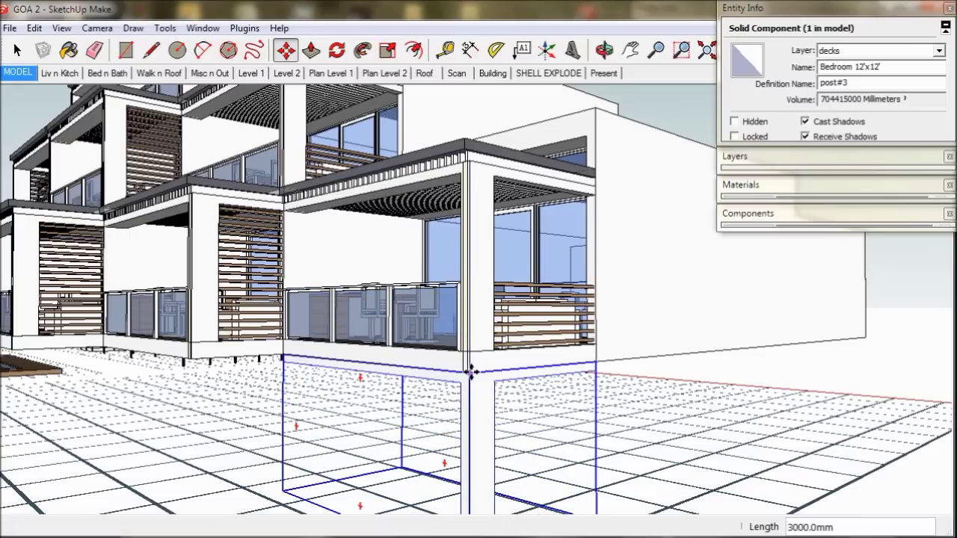
# - Copy the post frame from the deck's bottom corner to the far bottom corner of the unit's side wall
pyautogui.moveTo(471, 371); pyautogui.dragTo(72, 384, button='middle')
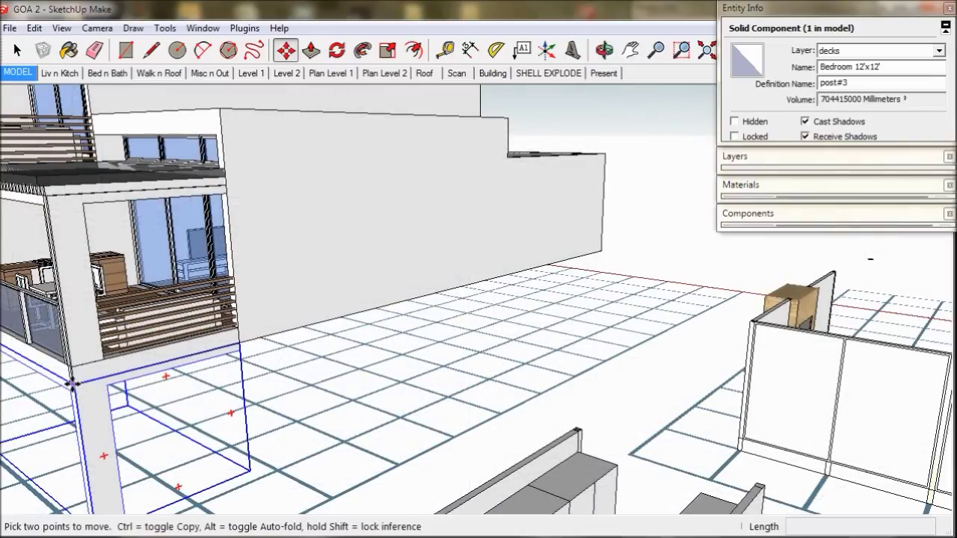
pyautogui.click(73, 383)
pyautogui.press('ctrl')
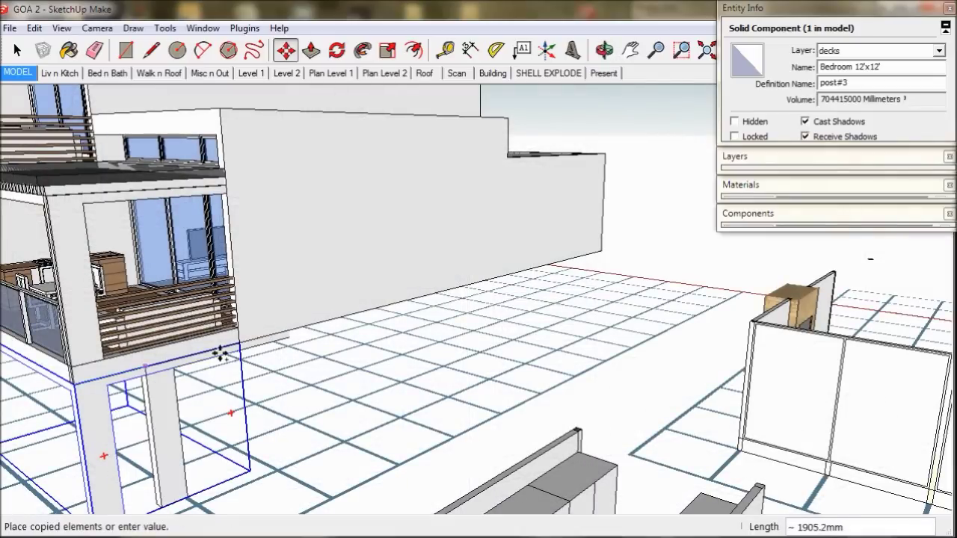
pyautogui.click(598, 247)
pyautogui.press('space')
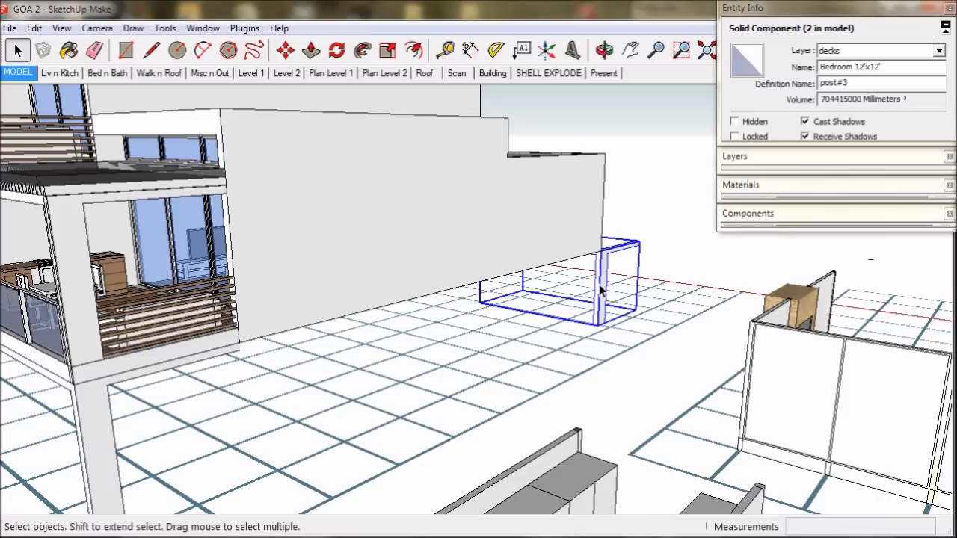
# - Flip the copied post frame along the component's red direction
pyautogui.rightClick(600, 288)
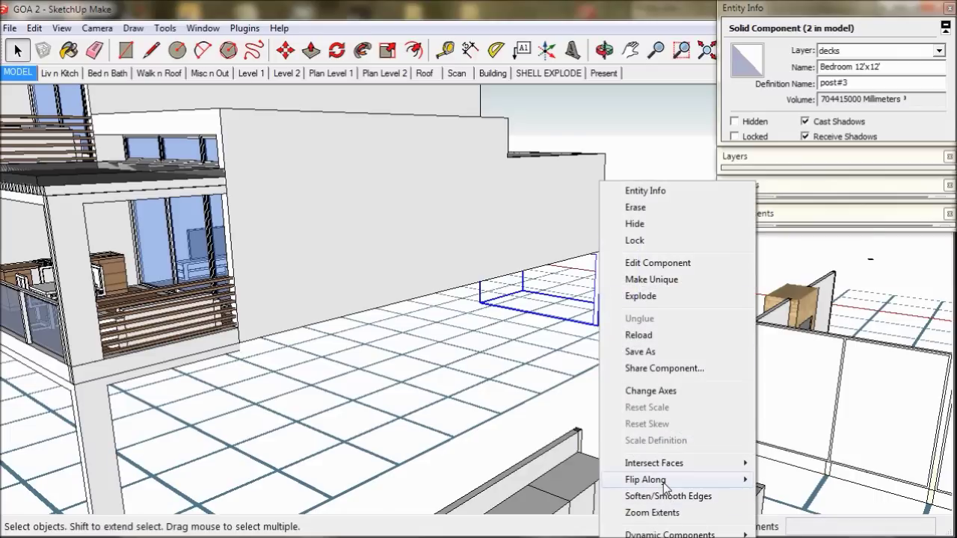
pyautogui.moveTo(663, 485)
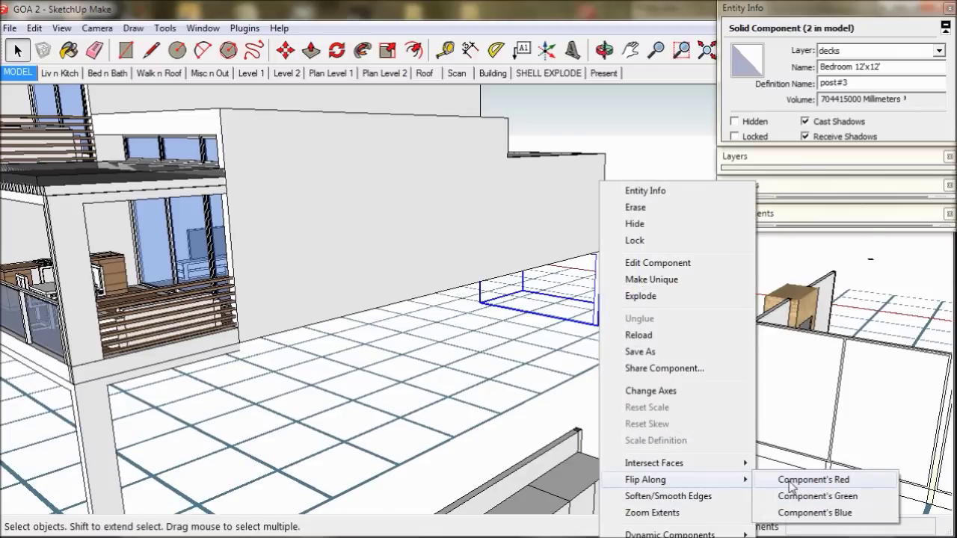
pyautogui.click(790, 479)
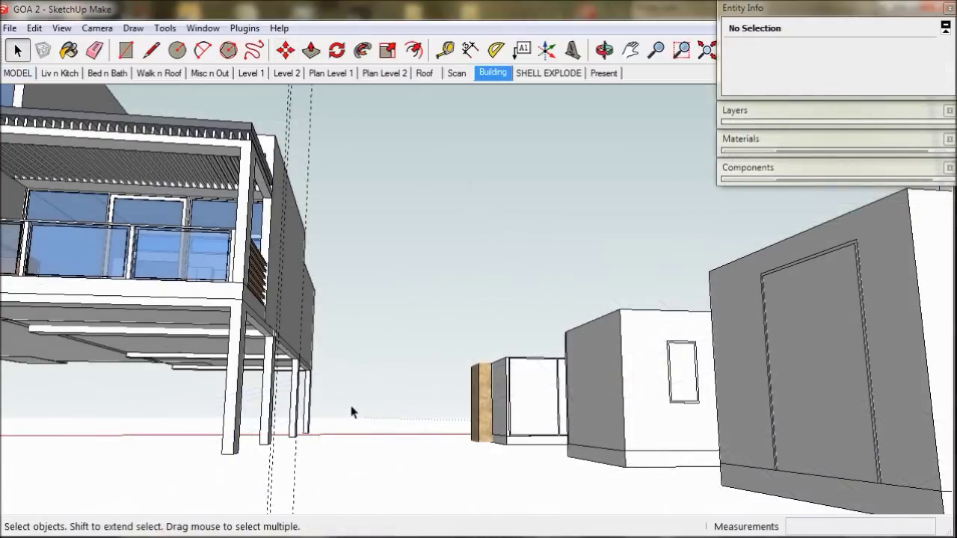
# - Copy the grouped support frame to the adjacent unit and repeat the copy x5 beneath the block
pyautogui.moveTo(348, 450); pyautogui.dragTo(212, 430)
pyautogui.moveTo(204, 423); pyautogui.dragTo(204, 422)
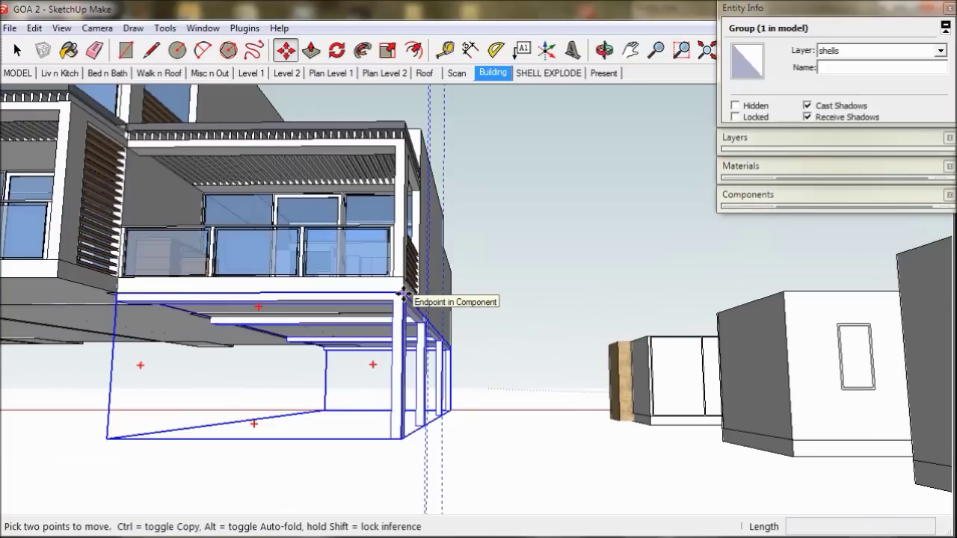
pyautogui.press('ctrl')
pyautogui.click(403, 294)
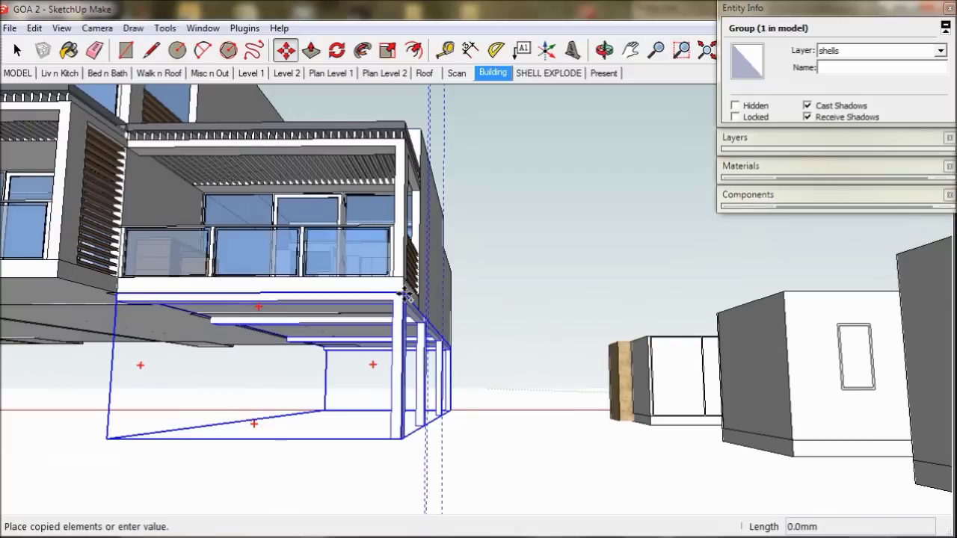
pyautogui.click(121, 291)
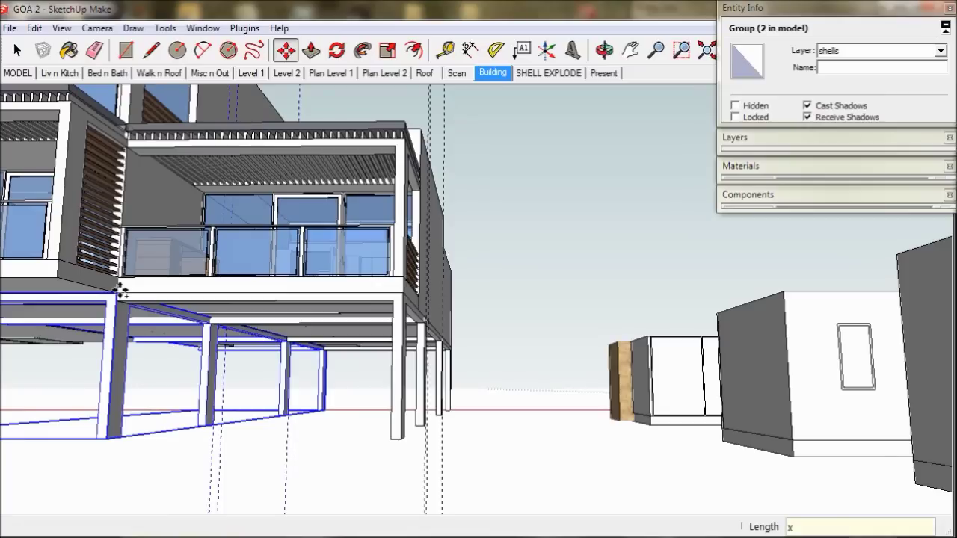
pyautogui.press('Return')
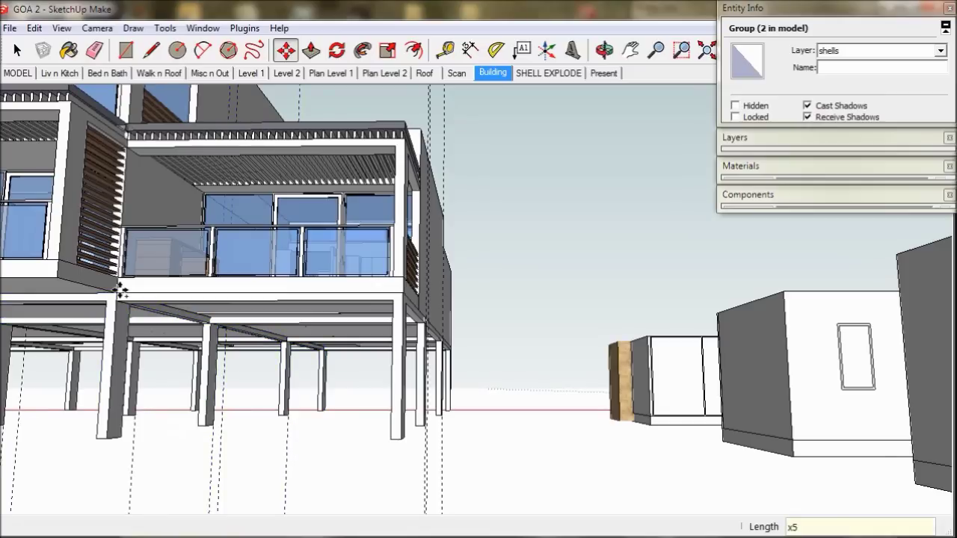
pyautogui.hotkey('ctrl', 't')
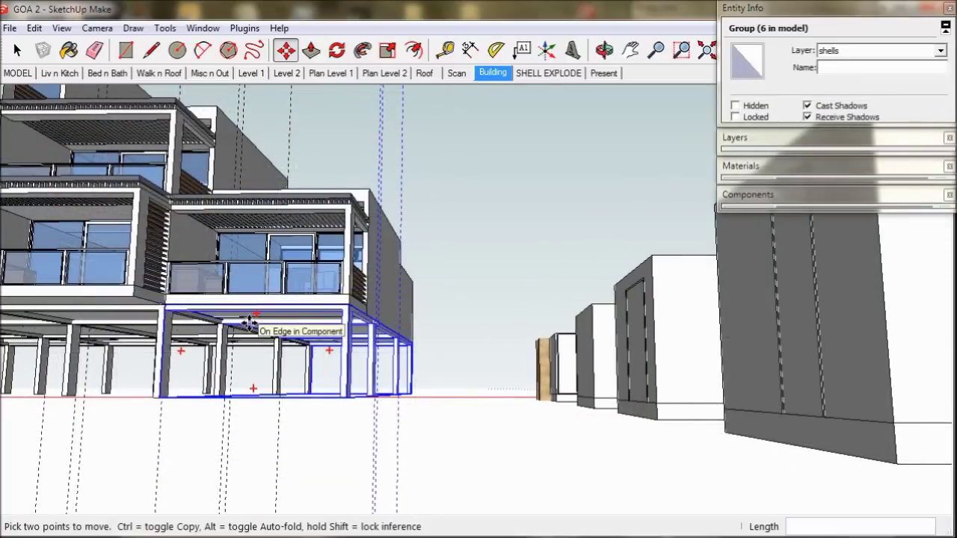
# - Flip the extra support frame group along its red direction and move it by its top corner under the end unit
pyautogui.moveTo(250, 324); pyautogui.dragTo(192, 220, button='middle')
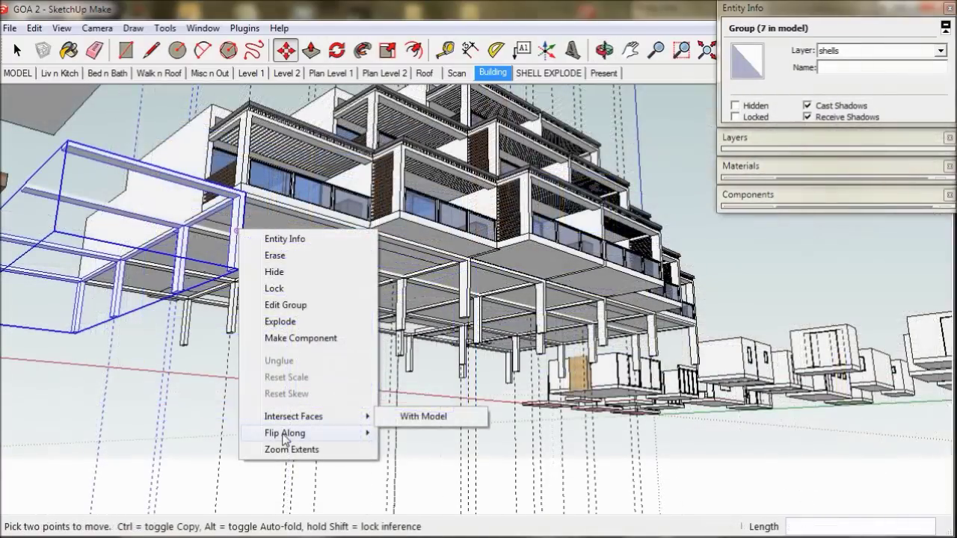
pyautogui.moveTo(284, 440)
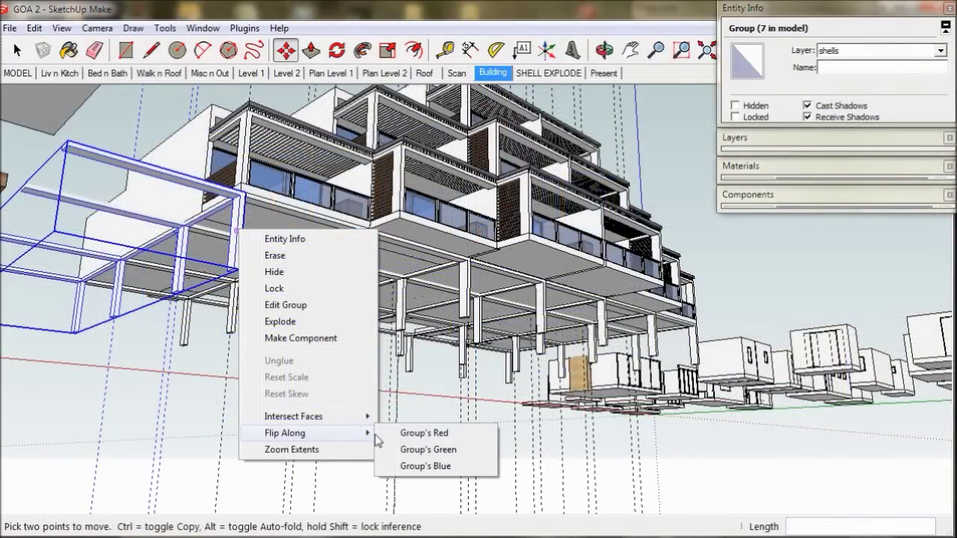
pyautogui.click(423, 433)
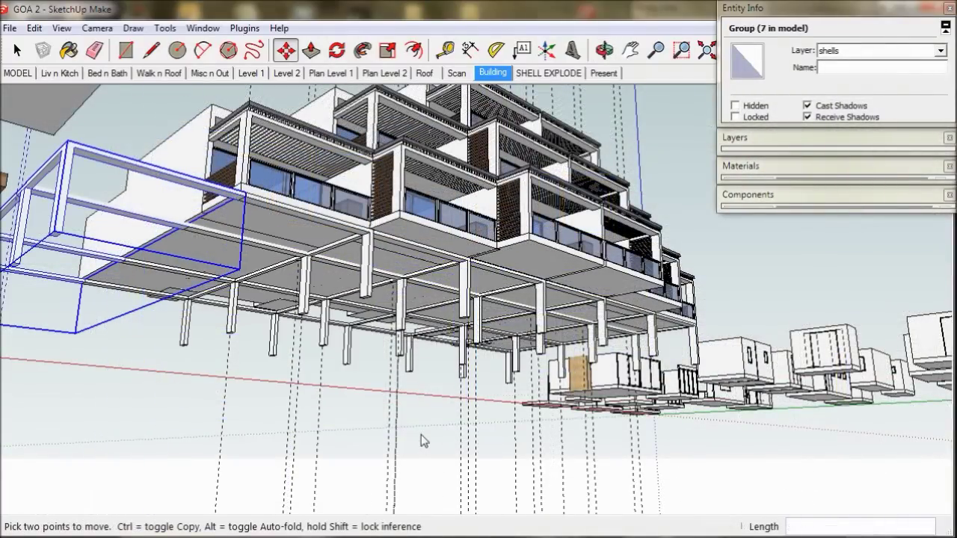
pyautogui.click(65, 139)
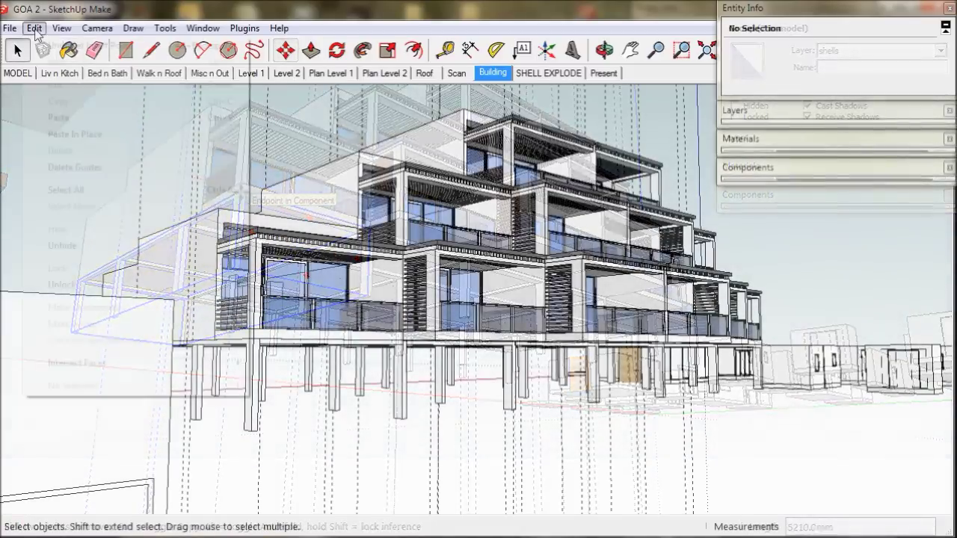
# - Delete all the guide lines from the model
pyautogui.click(34, 28)
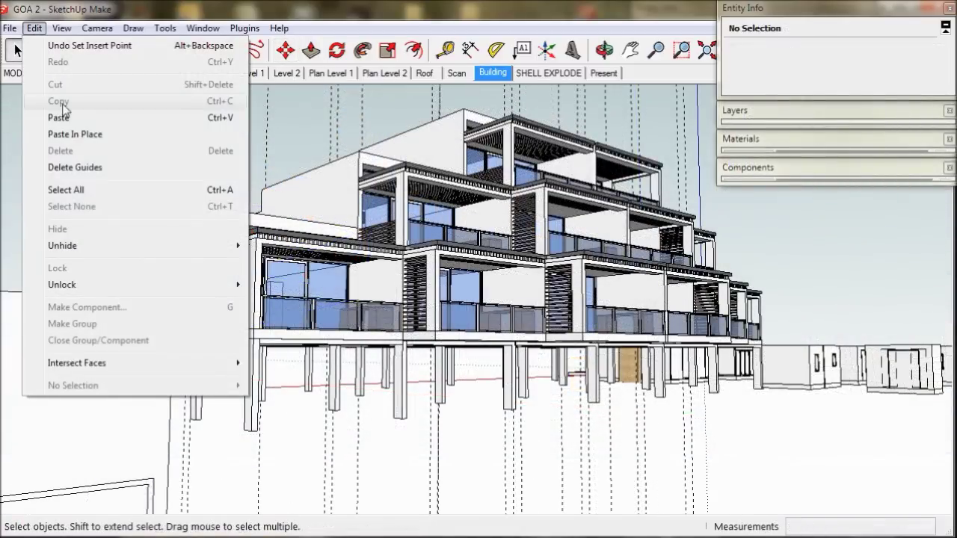
pyautogui.click(76, 168)
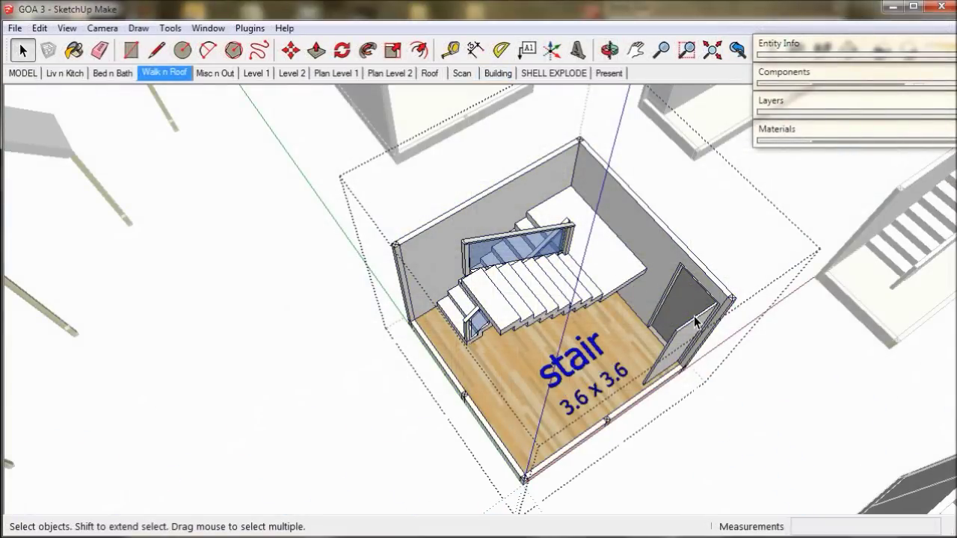
# - Open the stair module for editing and delete the door from its side wall
pyautogui.click(695, 321)
pyautogui.doubleClick(695, 321)
pyautogui.click(695, 322)
pyautogui.press('Delete')
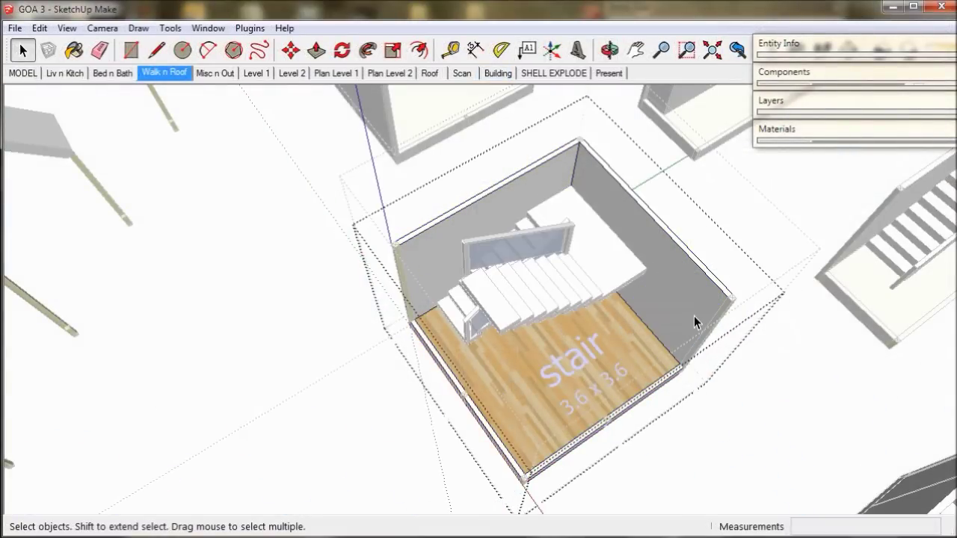
# - Open the stair component and extend its landing along the side wall with Push/Pull
pyautogui.doubleClick(619, 279)
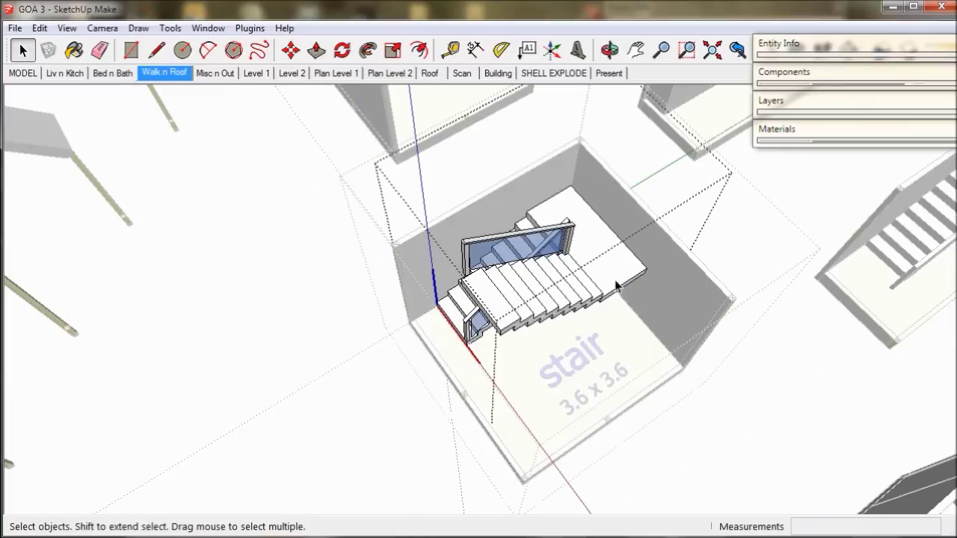
pyautogui.click(577, 296)
pyautogui.moveTo(587, 292); pyautogui.dragTo(539, 299, button='middle')
pyautogui.press('p')
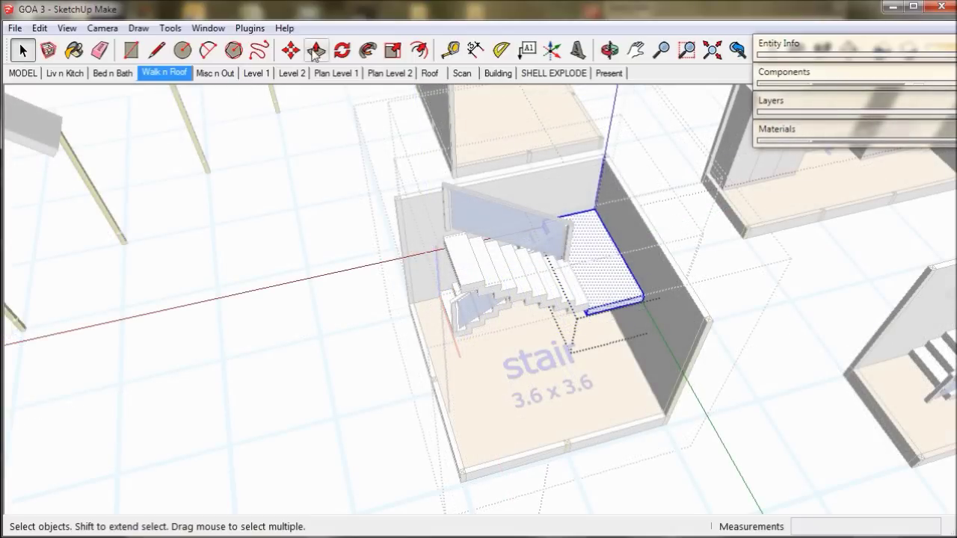
pyautogui.moveTo(604, 316); pyautogui.dragTo(704, 325)
# - Move the stair flight by its lower landing-side corner along the extended landing
pyautogui.moveTo(648, 342); pyautogui.dragTo(612, 312, button='middle')
pyautogui.press('m')
pyautogui.scroll(2, 612, 312)
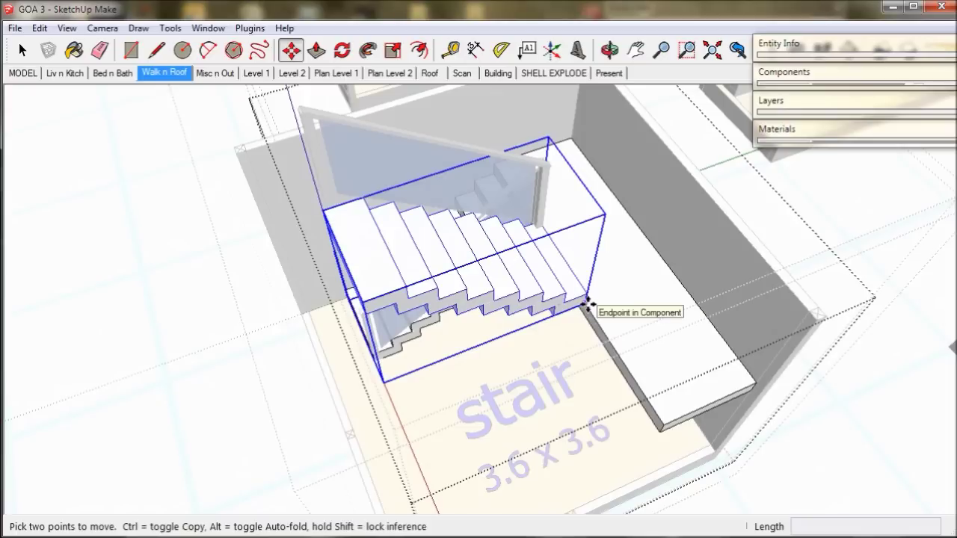
pyautogui.click(593, 309)
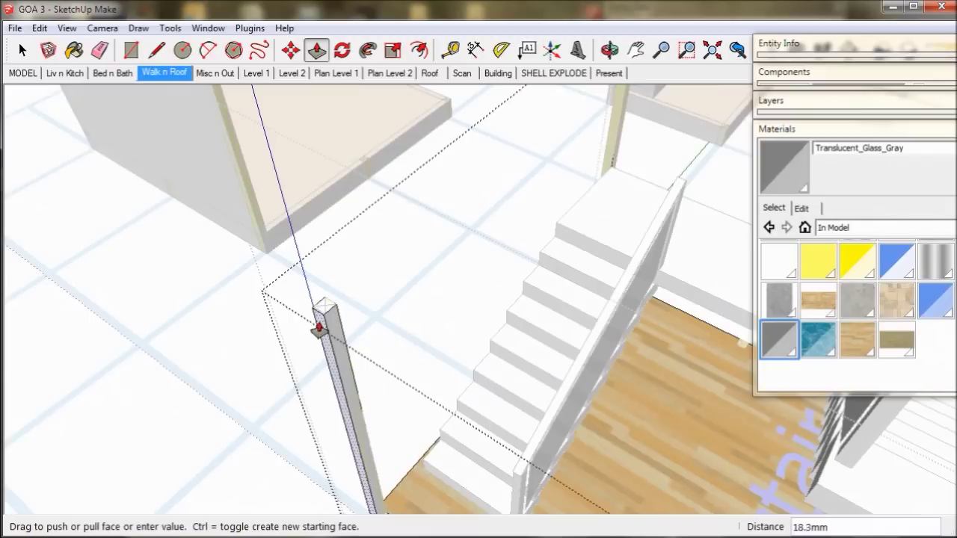
# - Thicken the stair module's corner posts with Push/Pull, repeating the same distance on adjoining post faces
pyautogui.moveTo(316, 325); pyautogui.dragTo(316, 331)
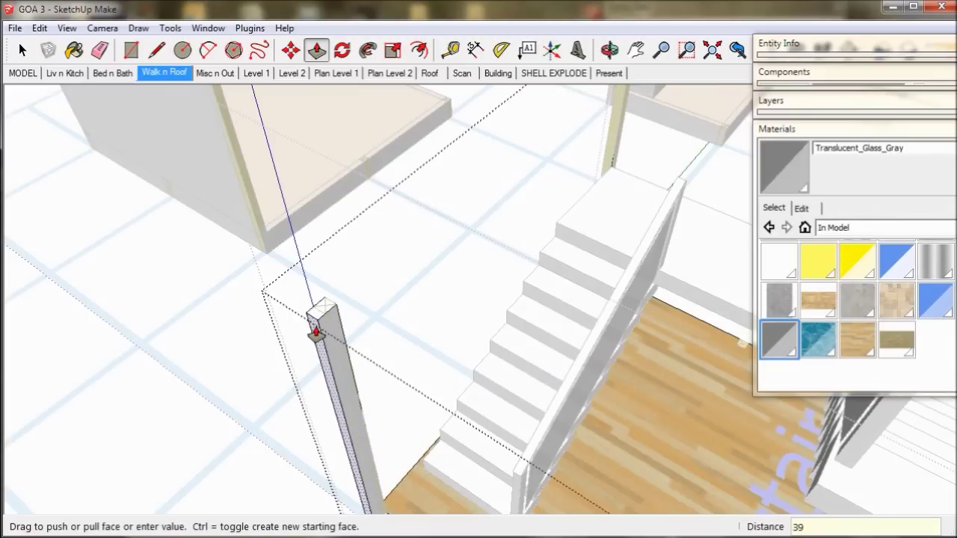
pyautogui.press('Return')
pyautogui.moveTo(316, 334); pyautogui.dragTo(520, 368, button='middle')
pyautogui.doubleClick(497, 384)
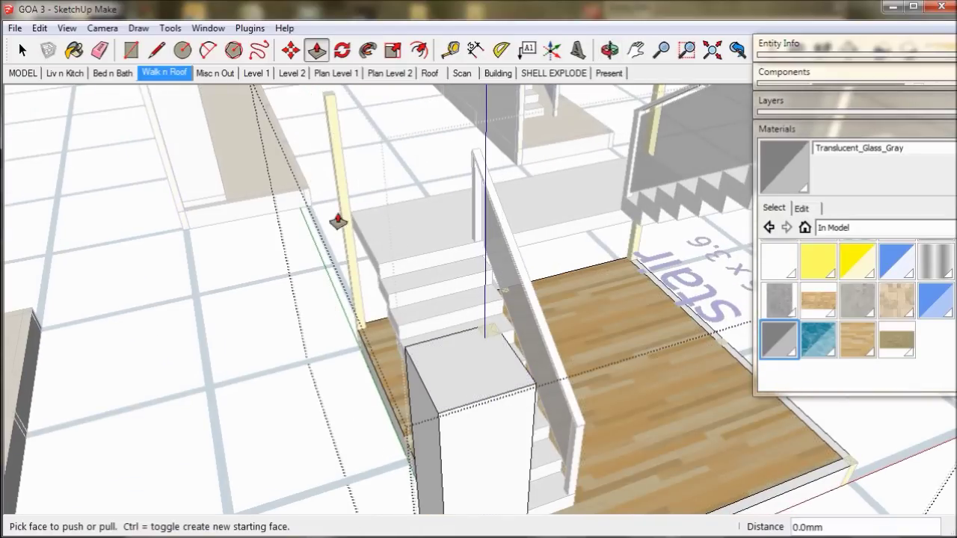
pyautogui.moveTo(330, 144); pyautogui.dragTo(510, 276, button='middle')
pyautogui.click(465, 257)
pyautogui.click(405, 302)
pyautogui.moveTo(406, 302); pyautogui.dragTo(615, 312, button='middle')
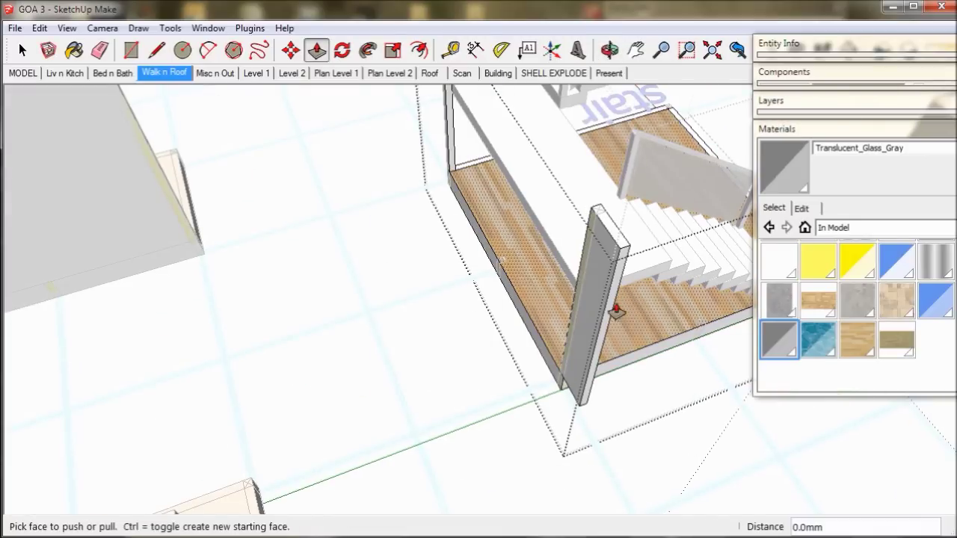
# - Leave the stair group's editing context and convert the stair 3636 group into a component
pyautogui.scroll(-6, 596, 288)
pyautogui.press('space')
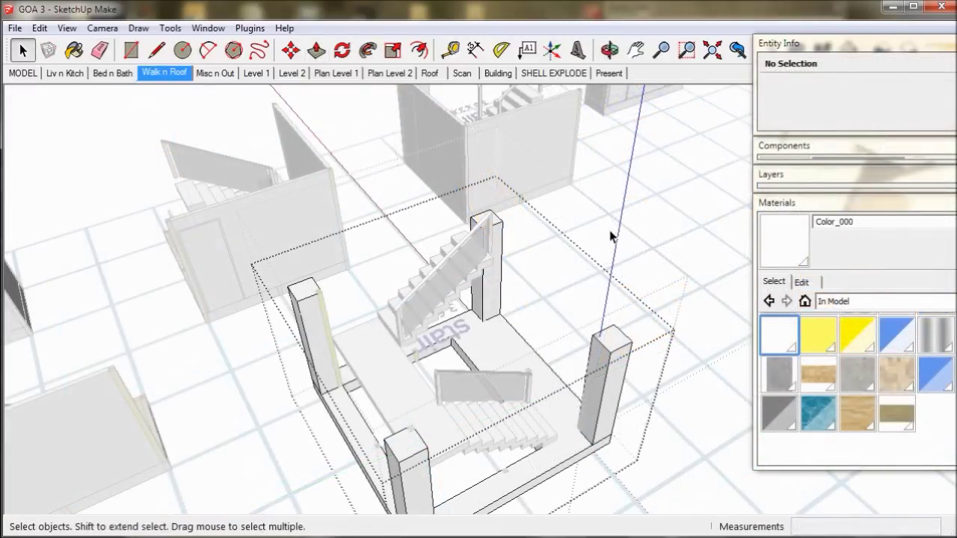
pyautogui.moveTo(583, 274); pyautogui.dragTo(506, 331, button='middle')
pyautogui.click(497, 342)
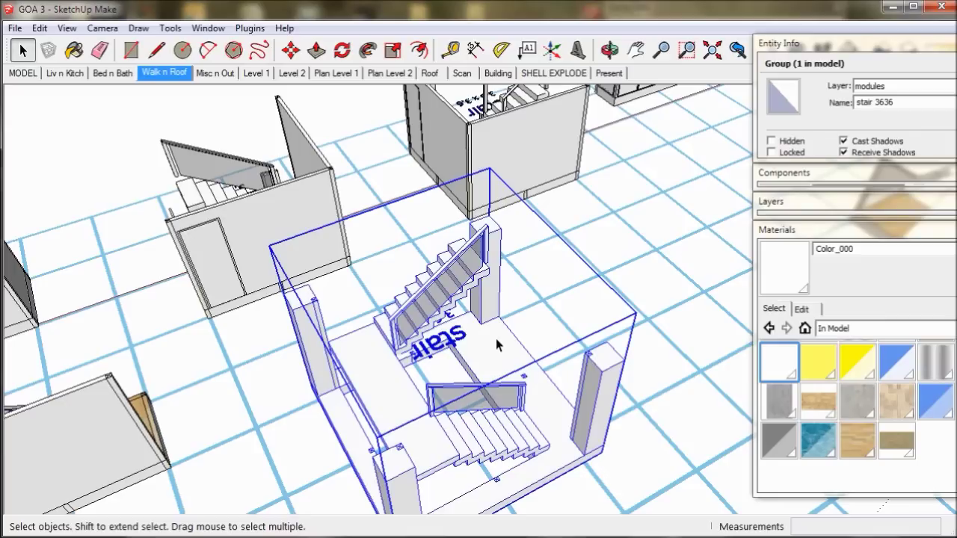
pyautogui.rightClick(497, 344)
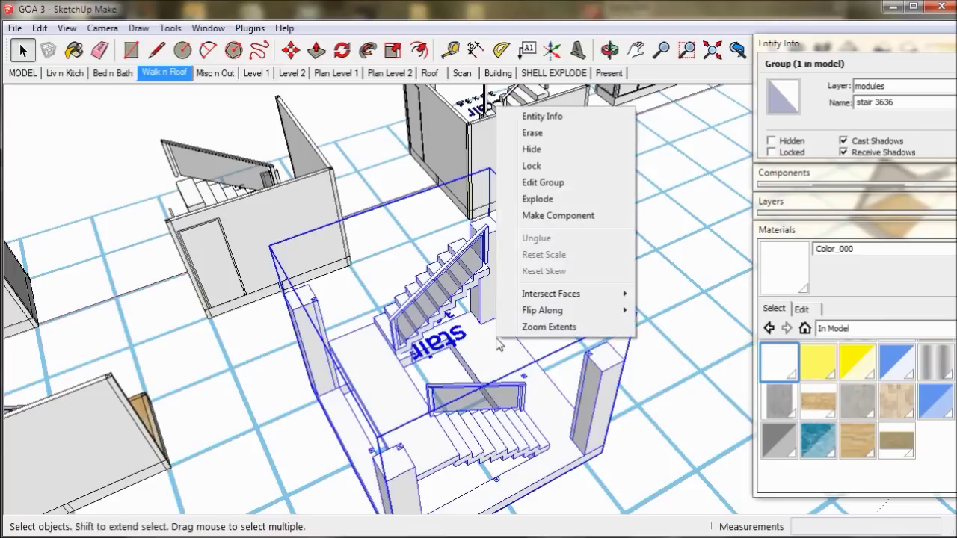
pyautogui.click(541, 216)
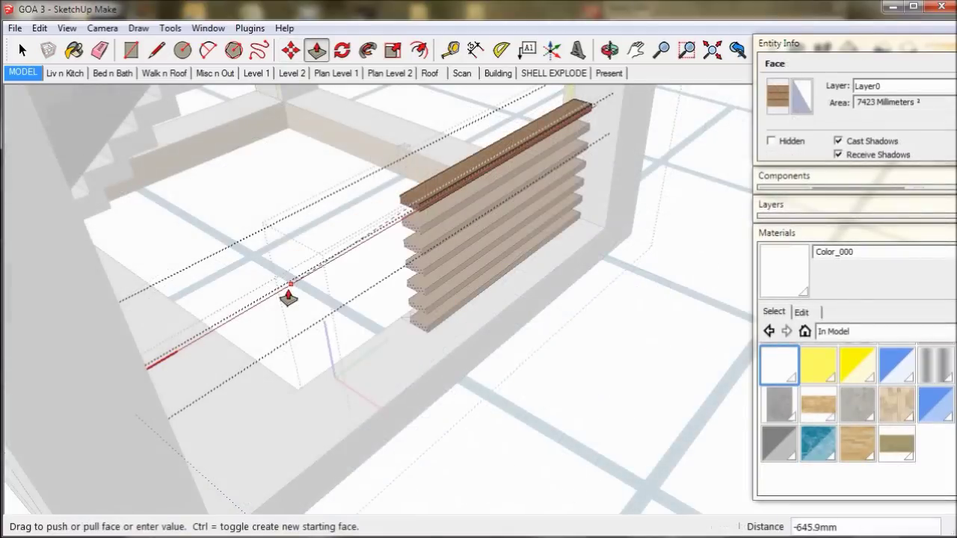
# - Extend the top timber slat of the stair screen along the red axis with Push/Pull
pyautogui.moveTo(289, 294); pyautogui.dragTo(45, 377, button='middle')
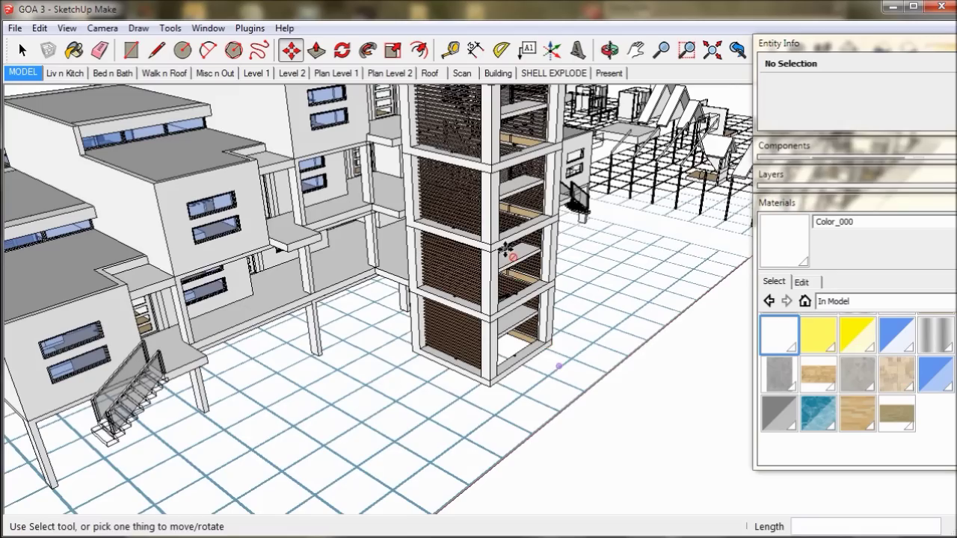
pyautogui.moveTo(471, 217); pyautogui.dragTo(457, 401, button='middle')
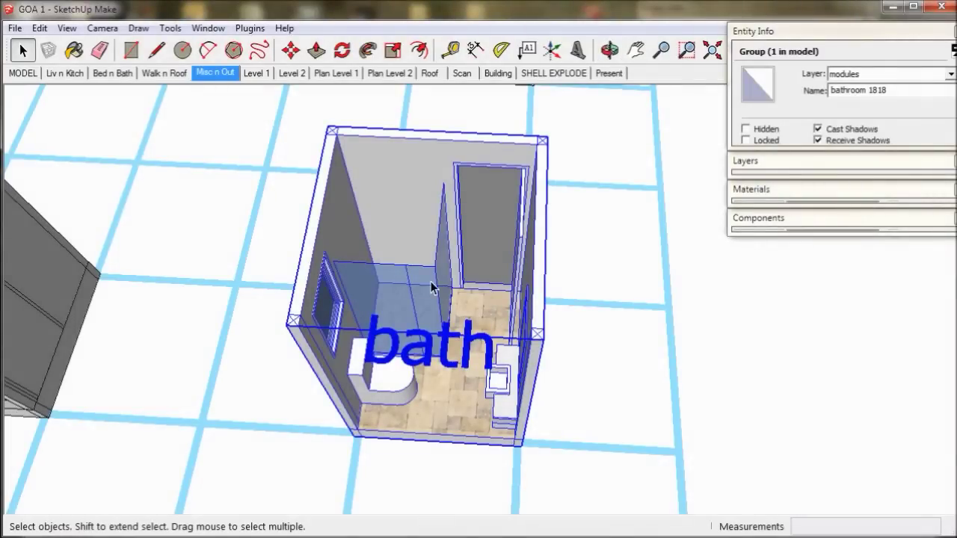
# - Open the bathroom 1818 module for editing and delete its shower component
pyautogui.doubleClick(431, 287)
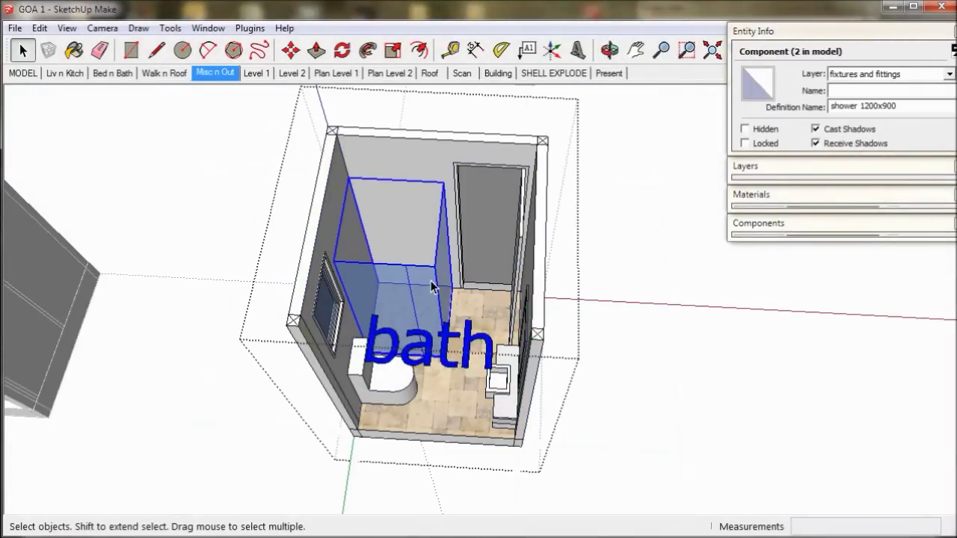
pyautogui.press('Delete')
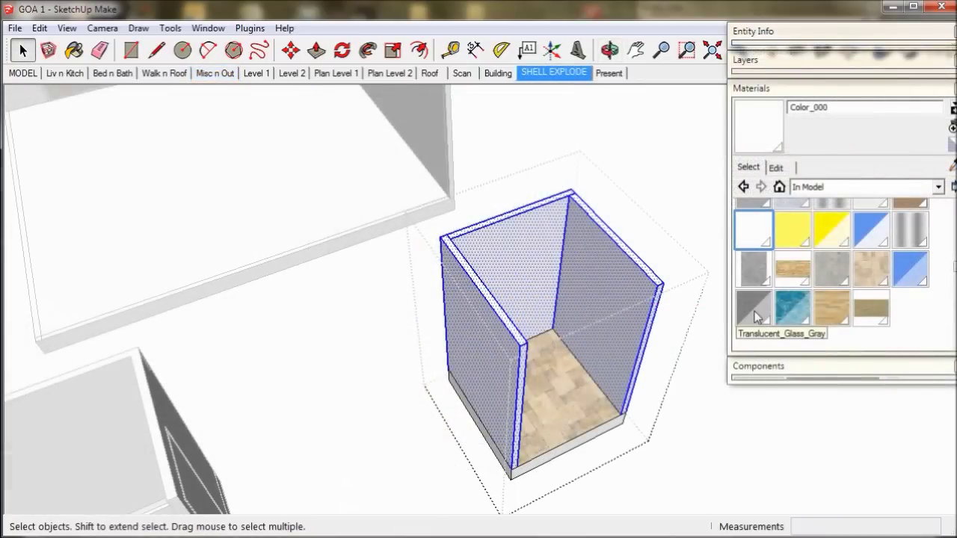
# - Paint the module's walls with Translucent_Glass_Gray and scale the 820X2 doors component to fit its open front
pyautogui.click(757, 314)
pyautogui.click(628, 267)
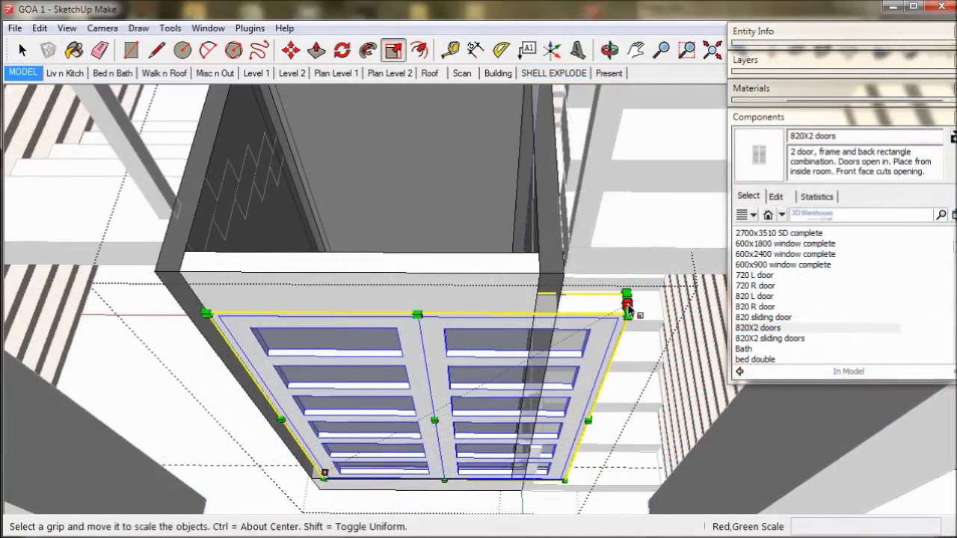
pyautogui.moveTo(628, 305); pyautogui.dragTo(542, 276)
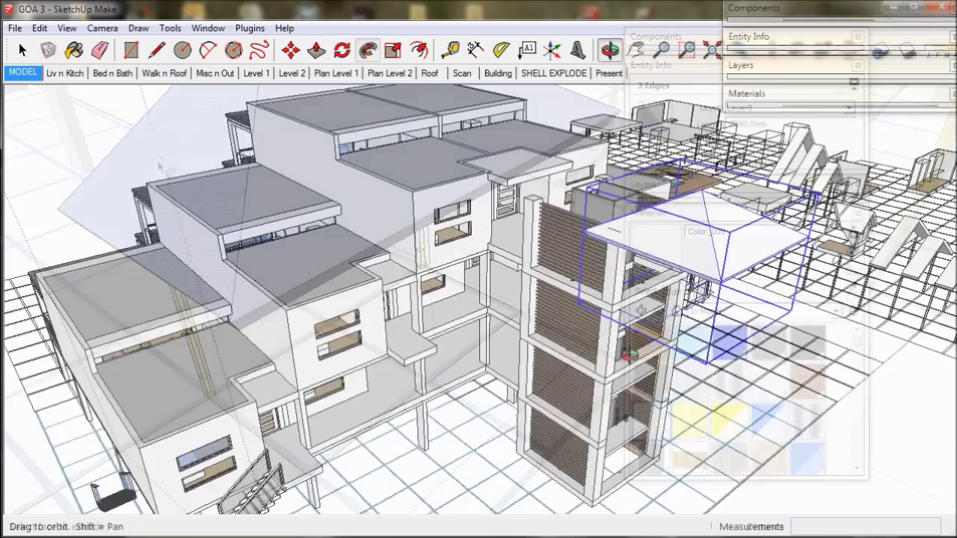
# - Move the pyramid roof group by its peak onto the top of the stair tower
pyautogui.moveTo(673, 246); pyautogui.dragTo(723, 254, button='middle')
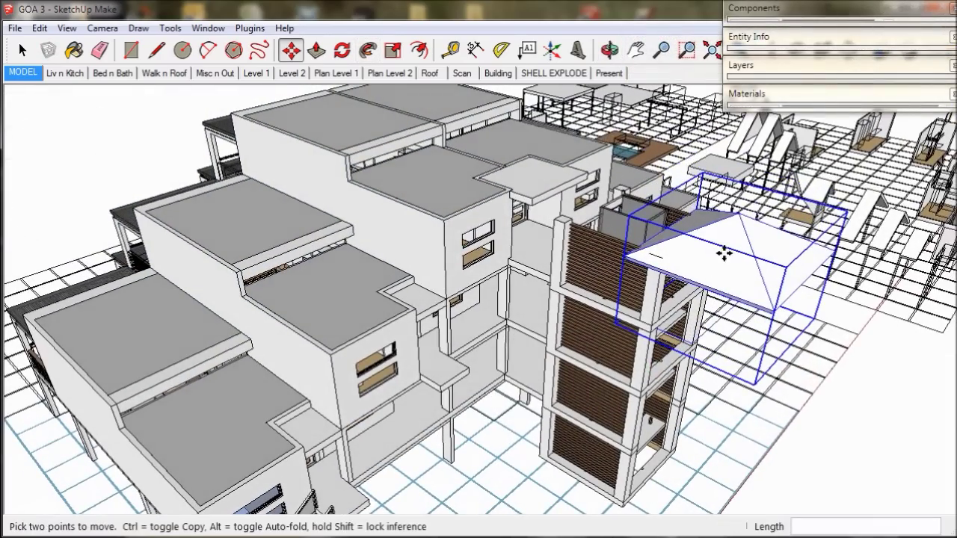
pyautogui.click(737, 217)
pyautogui.click(636, 191)
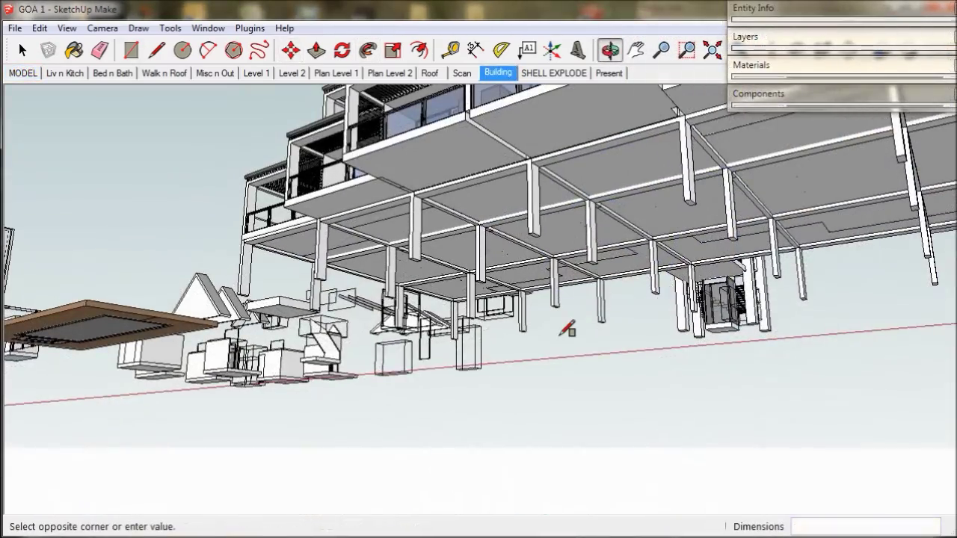
# - Finish the ground rectangle of about 27190 x 16940 mm beneath the building at the bottom corner of the end post
pyautogui.scroll(6, 551, 334)
pyautogui.scroll(8, 511, 329)
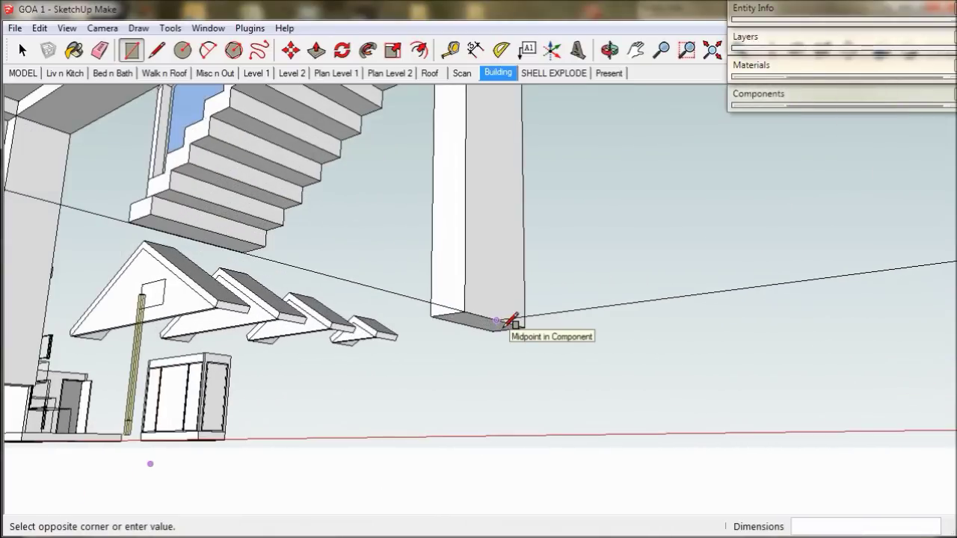
pyautogui.scroll(2, 510, 321)
pyautogui.click(490, 330)
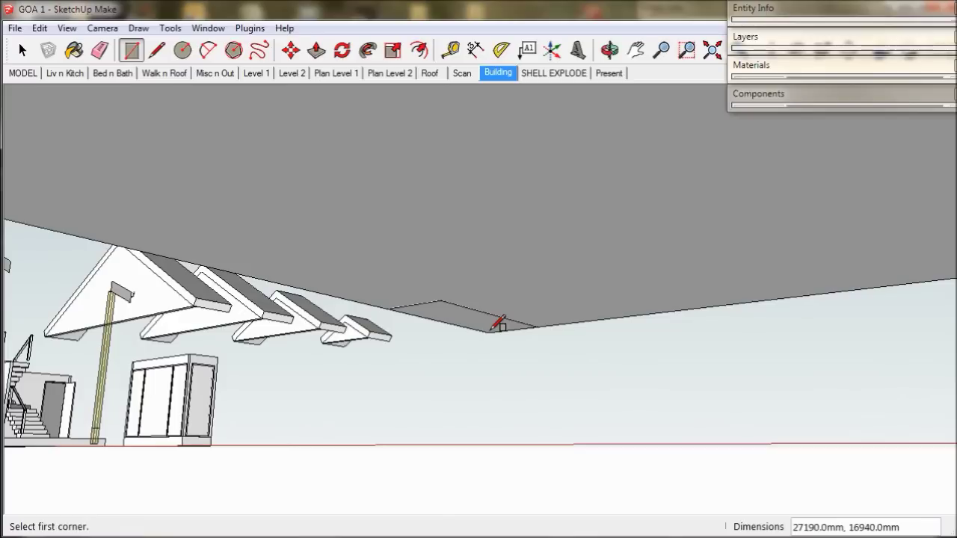
pyautogui.moveTo(626, 382); pyautogui.dragTo(553, 390, button='middle')
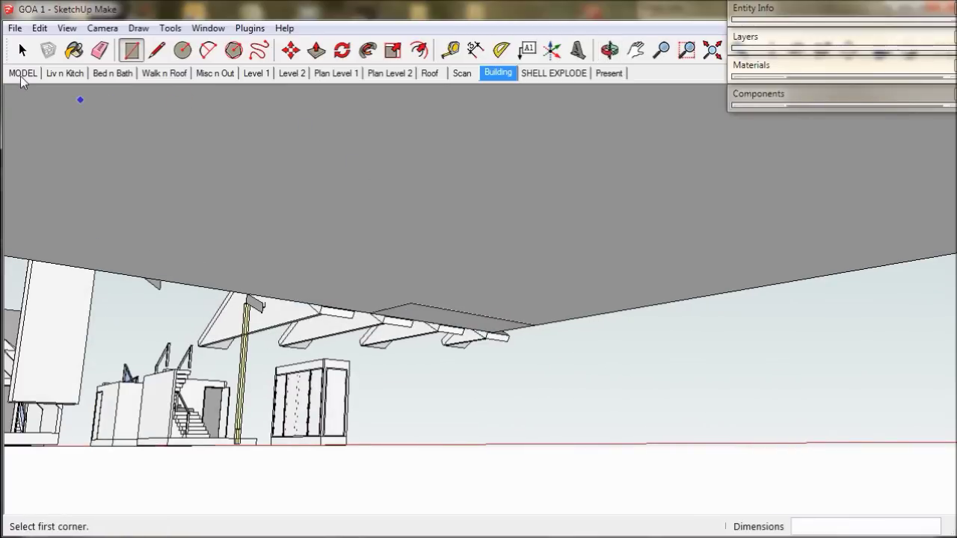
# - Switch to the MODEL scene and extrude the ground rectangle into a base slab beneath the support posts
pyautogui.click(21, 79)
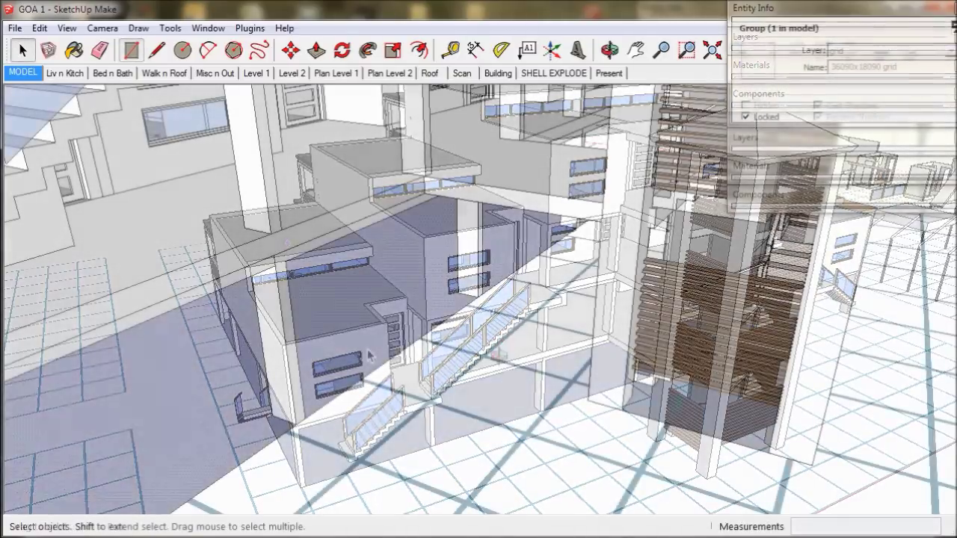
pyautogui.click(367, 355)
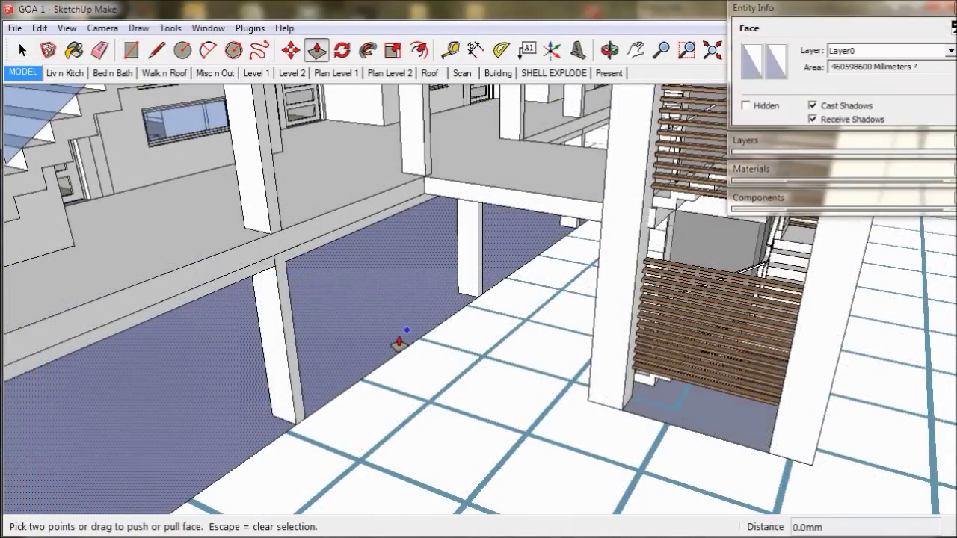
pyautogui.moveTo(398, 338); pyautogui.dragTo(403, 364)
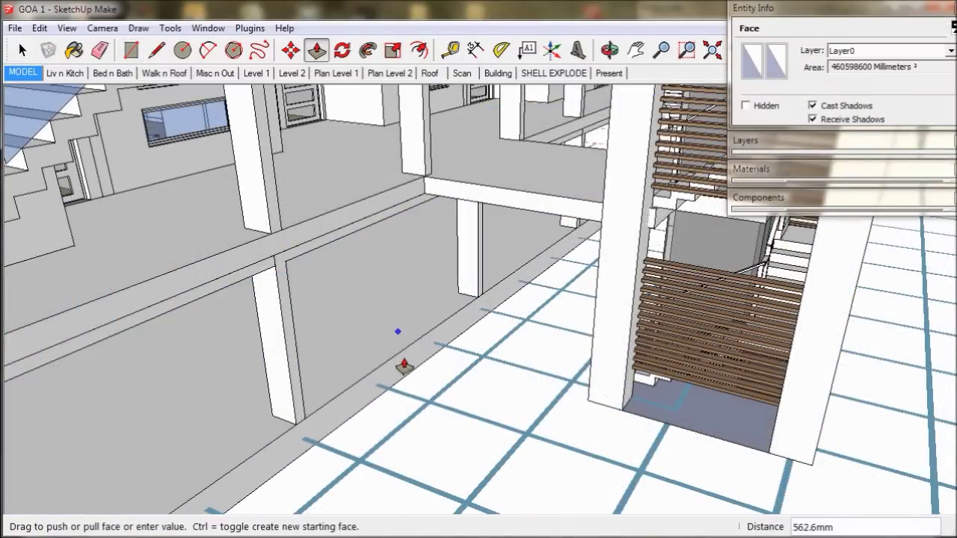
pyautogui.moveTo(516, 408); pyautogui.dragTo(589, 404)
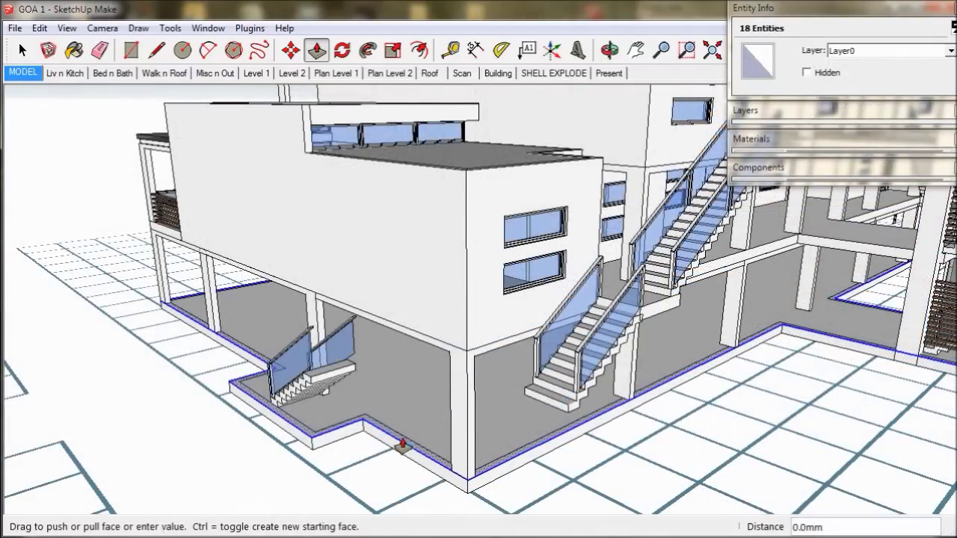
# - Extend the base slab's side faces outward with Push/Pull to form a wide ground platform around the building and stair tower
pyautogui.moveTo(401, 438); pyautogui.dragTo(562, 412)
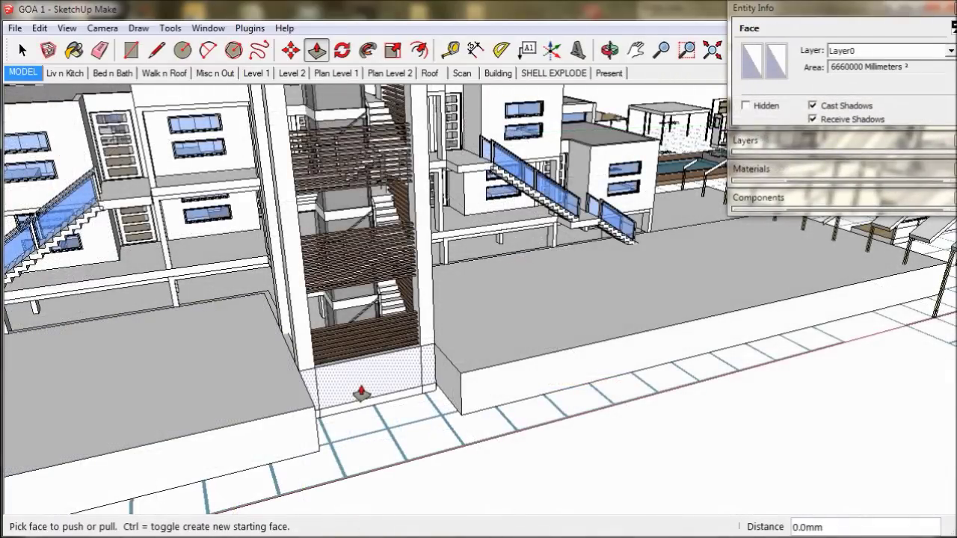
pyautogui.moveTo(341, 425); pyautogui.dragTo(305, 427)
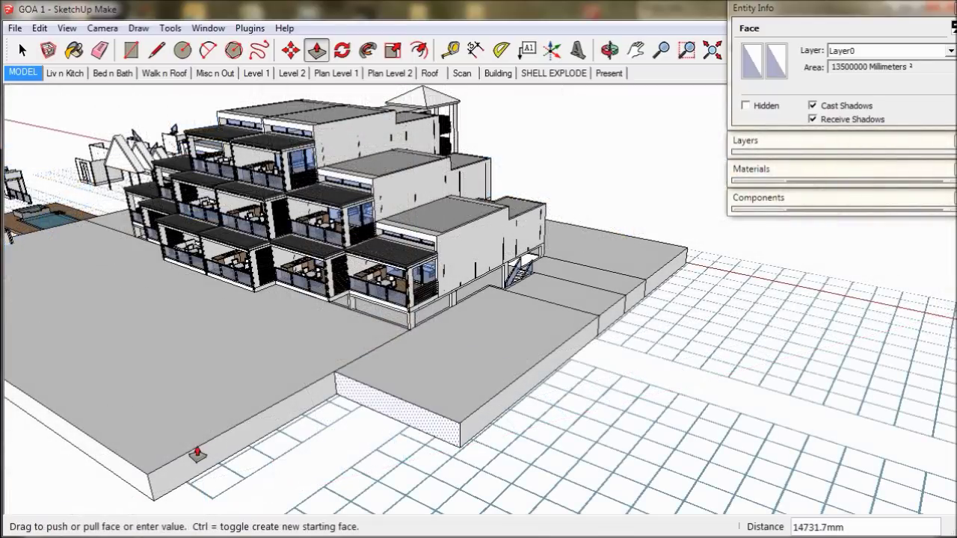
pyautogui.moveTo(197, 454); pyautogui.dragTo(142, 476)
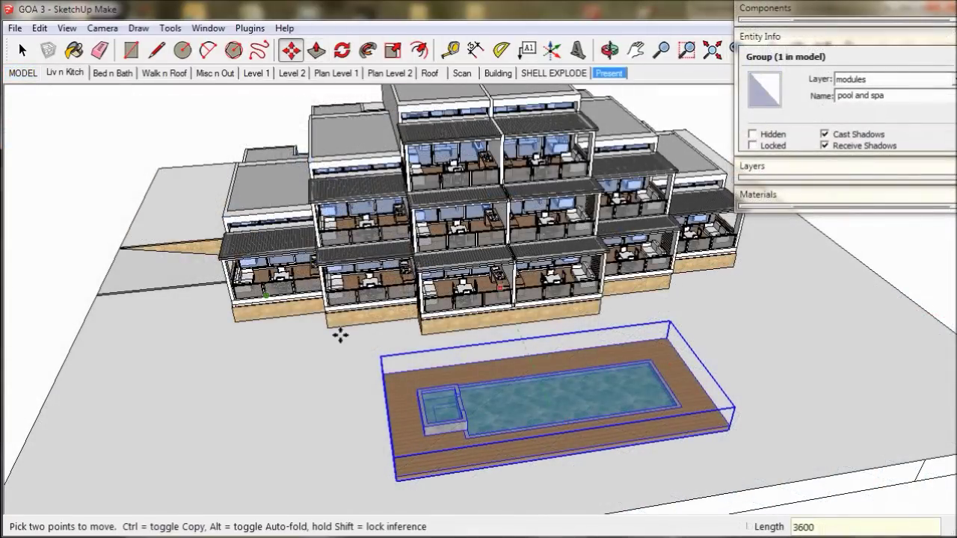
# - Move the pool and spa group 3600 mm across the ground platform
pyautogui.moveTo(340, 335); pyautogui.dragTo(438, 349, button='middle')
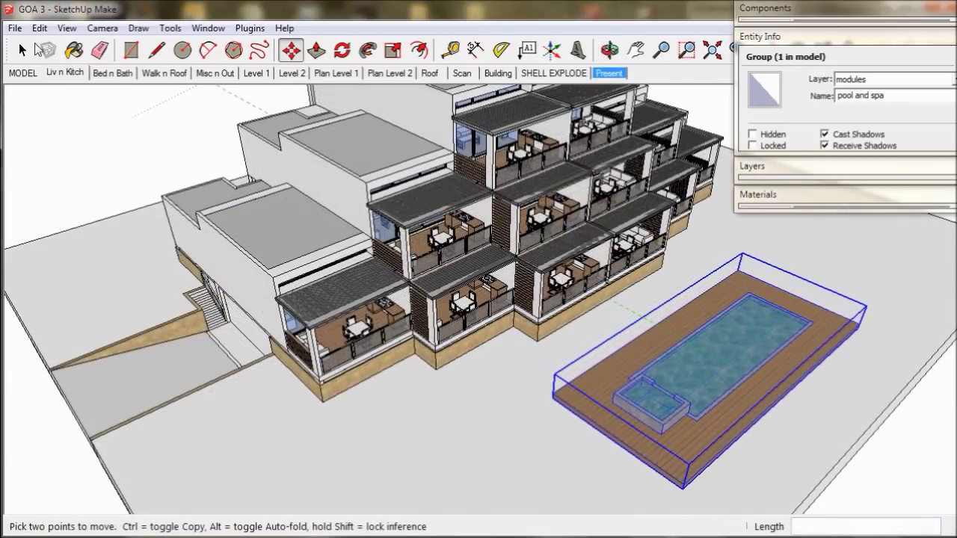
pyautogui.click(146, 144)
# - Move the roofed pavilion group by its lower corner into place on the pool deck
pyautogui.moveTo(160, 149); pyautogui.dragTo(314, 181, button='middle')
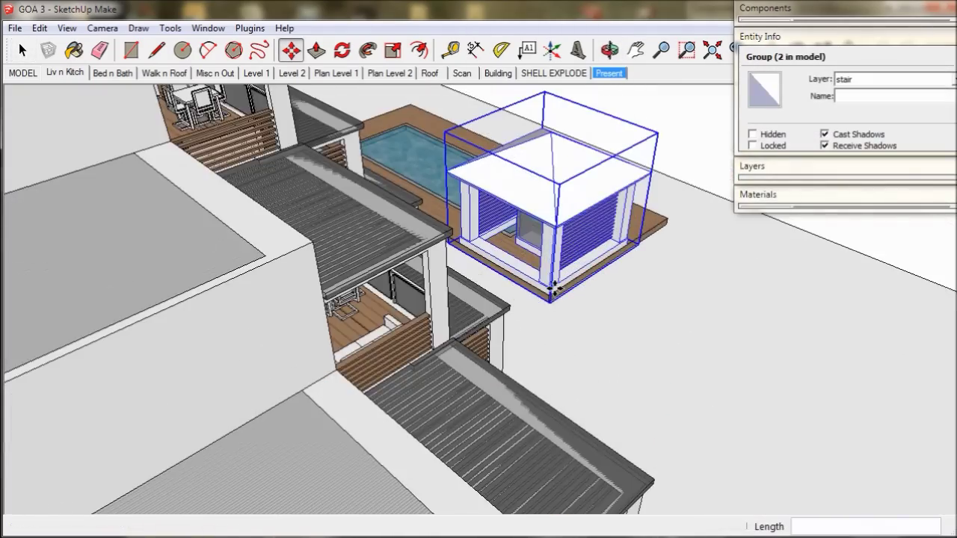
pyautogui.scroll(5, 551, 284)
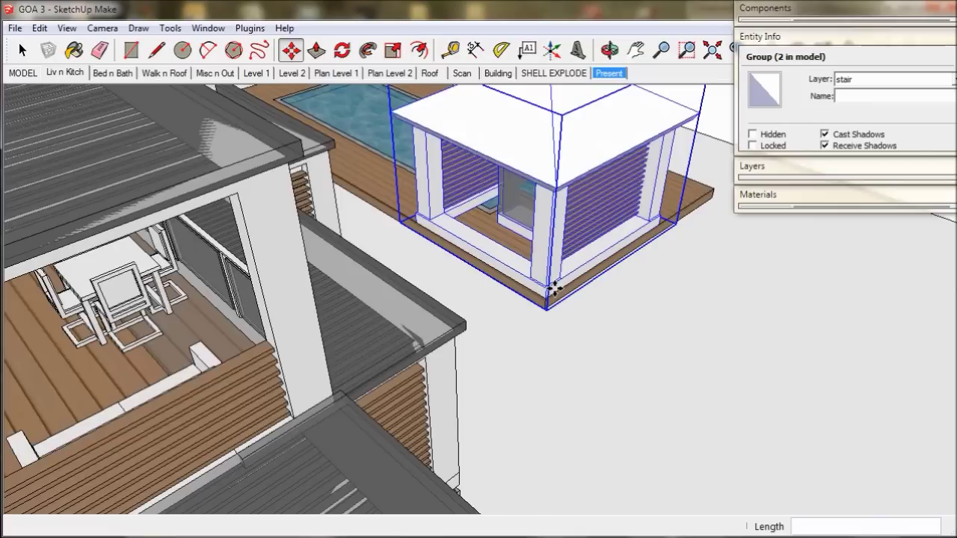
pyautogui.moveTo(551, 284); pyautogui.dragTo(554, 355, button='middle')
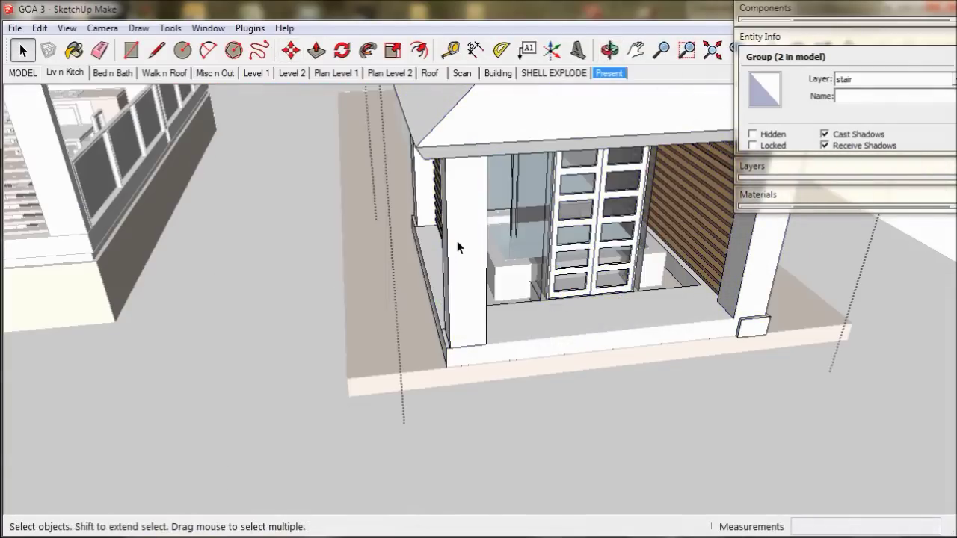
# - Form plinth bases on the pavilion's corner posts and open its side facing the pool
pyautogui.click(456, 241)
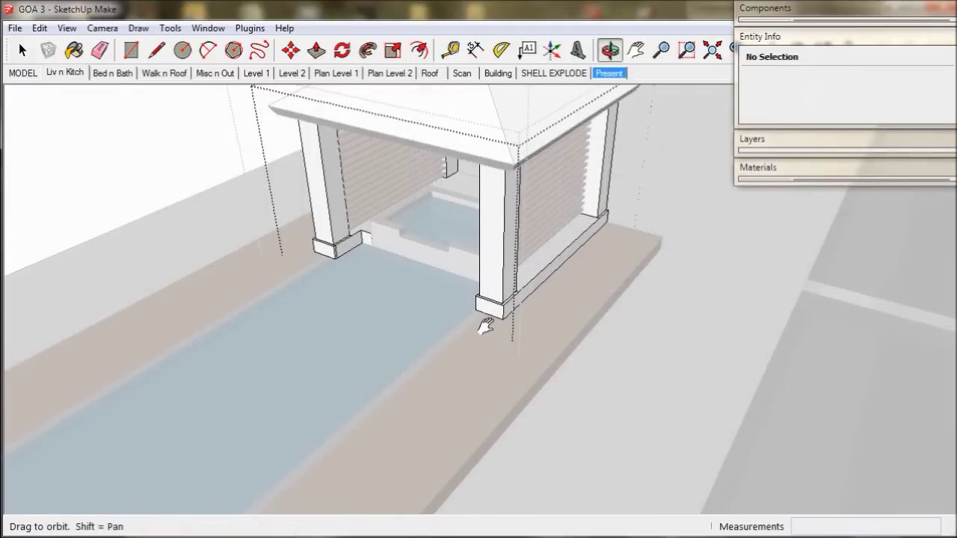
pyautogui.moveTo(482, 324); pyautogui.dragTo(615, 359, button='middle')
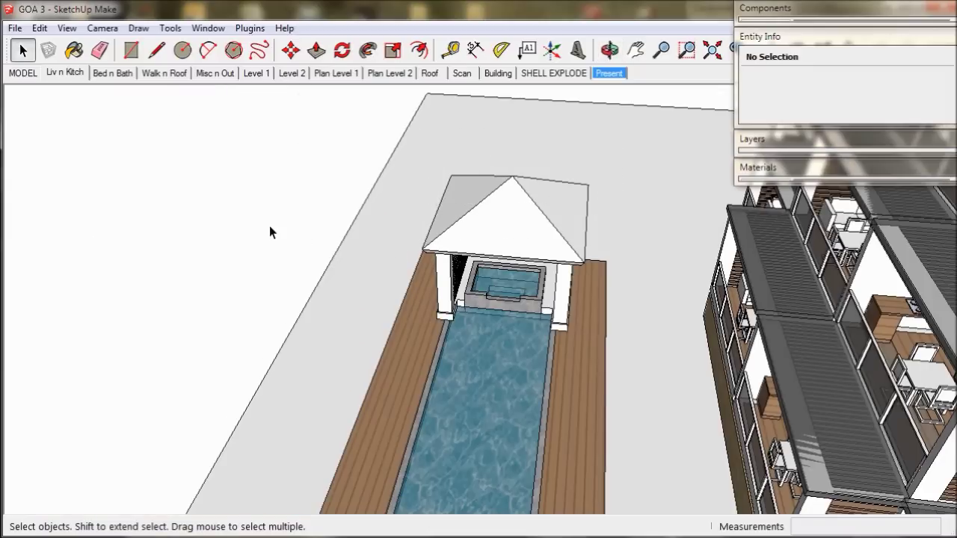
pyautogui.moveTo(325, 317); pyautogui.dragTo(538, 261, button='middle')
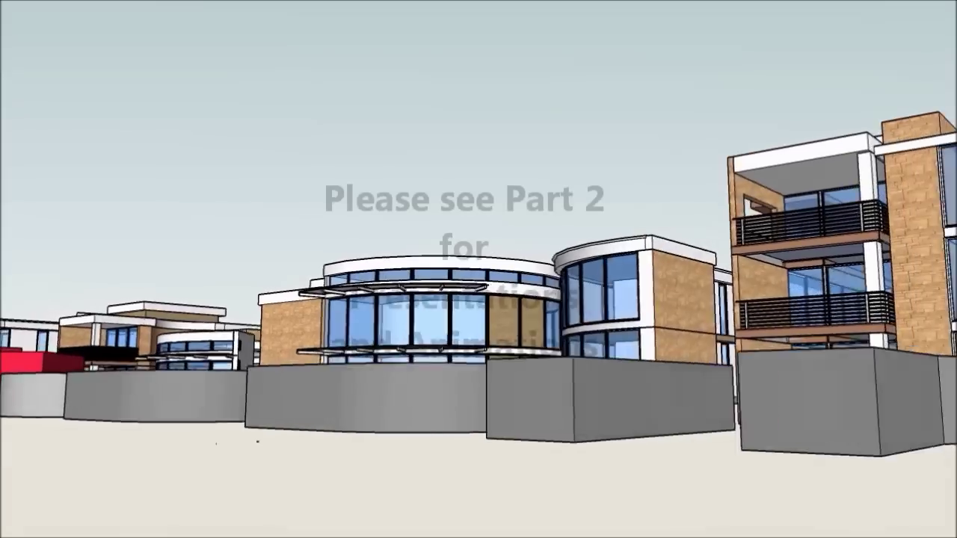